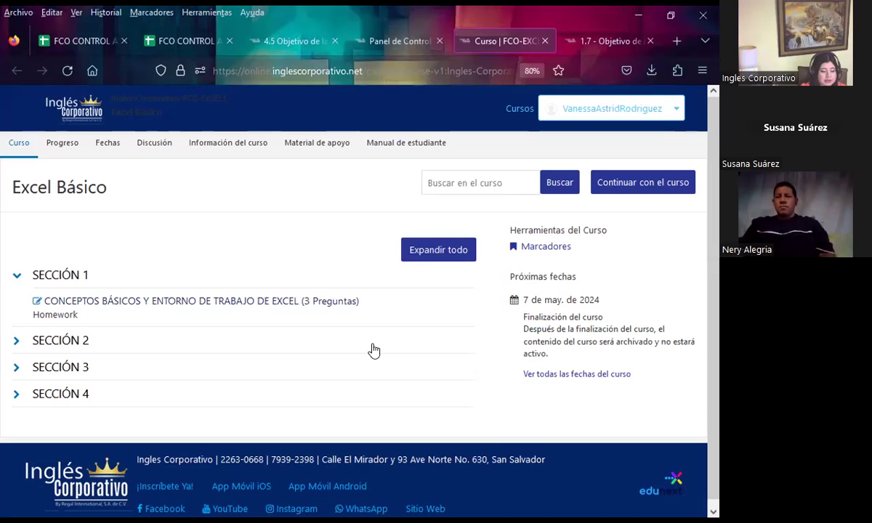
Expand SECCIÓN 2 to show its references and conditional formats homework and the midterm exam.
left_click(15, 341)
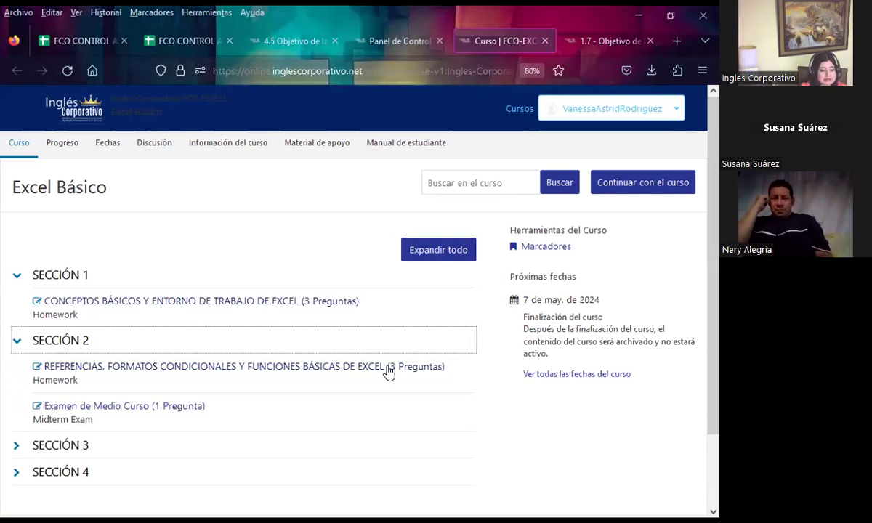
scroll(498, 379, "down", 2)
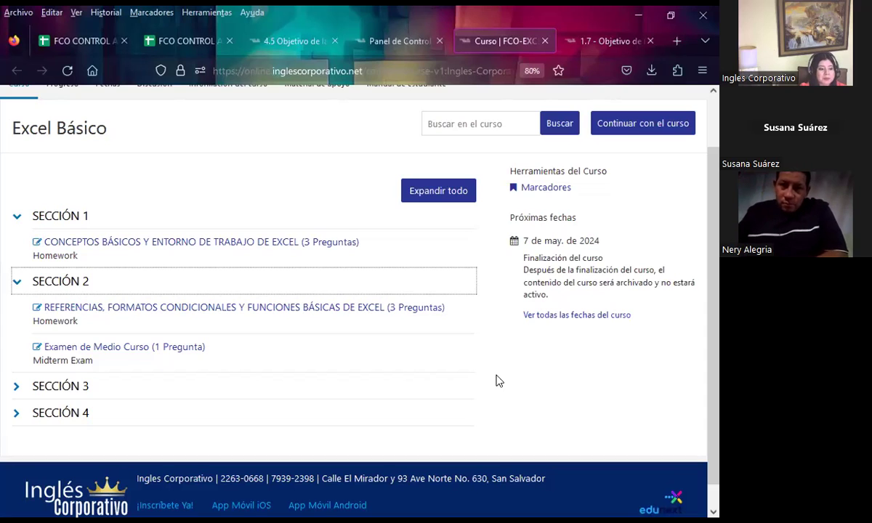
Collapse SECCIÓN 2 in the Excel Básico course outline.
left_click(17, 283)
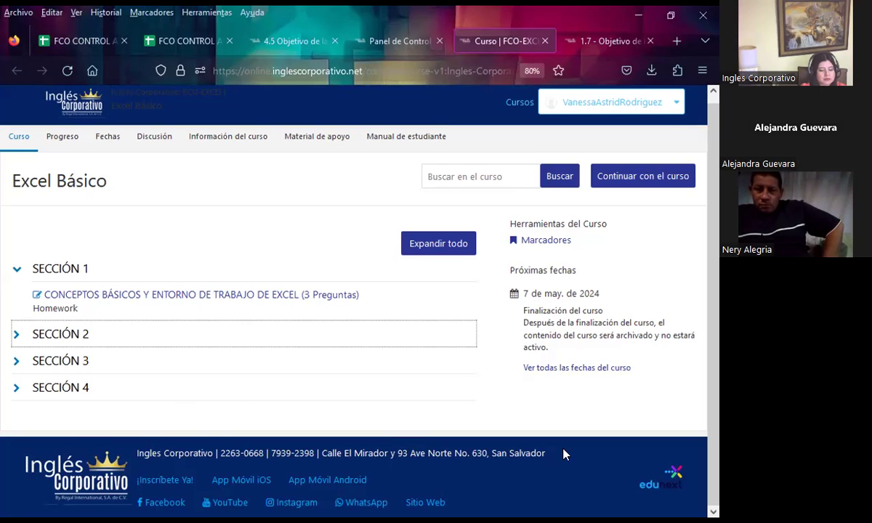
Switch to the '1.7 - Objetivo de la lección: Portapapeles' page and read its objective.
left_click(573, 40)
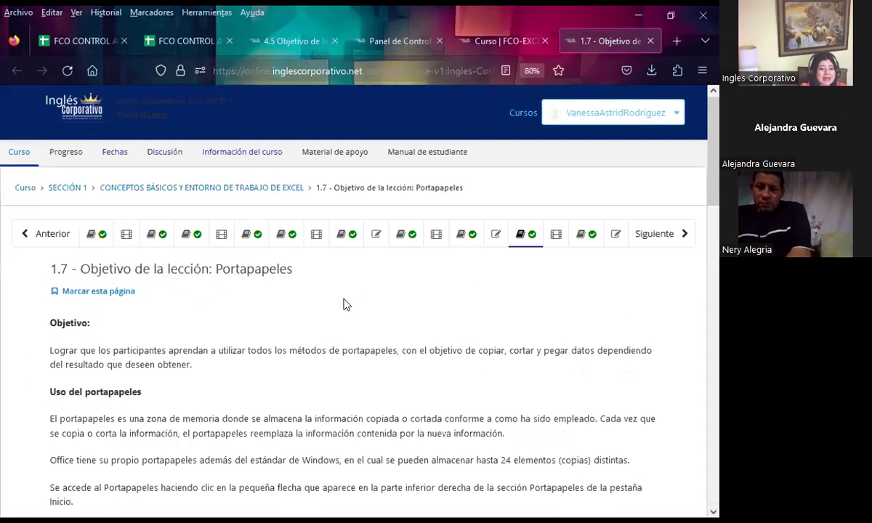
scroll(344, 363, "down", 1)
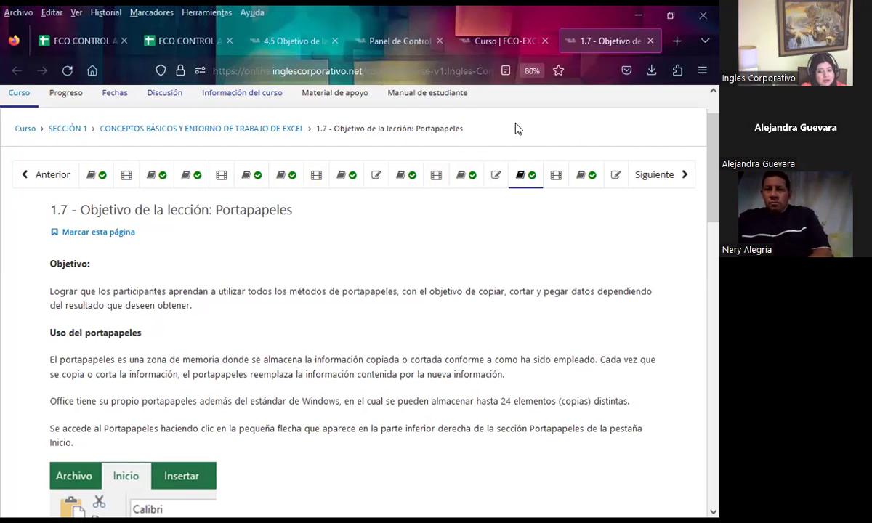
Open the 'Foro de discusión y preguntas clase #5 Portapapeles' unit.
left_click(585, 178)
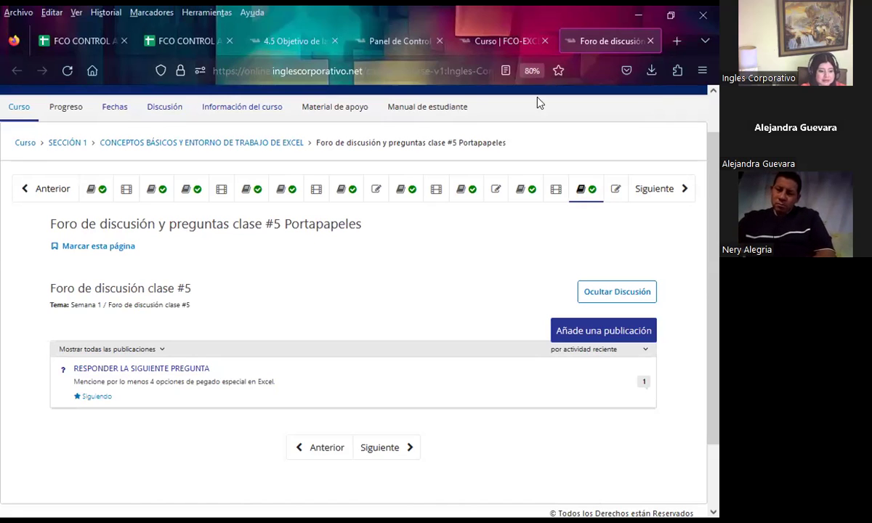
Bring up the Curso de Excel Básico Sesión 5 title slide in PowerPoint.
scroll(320, 350, "down", 2)
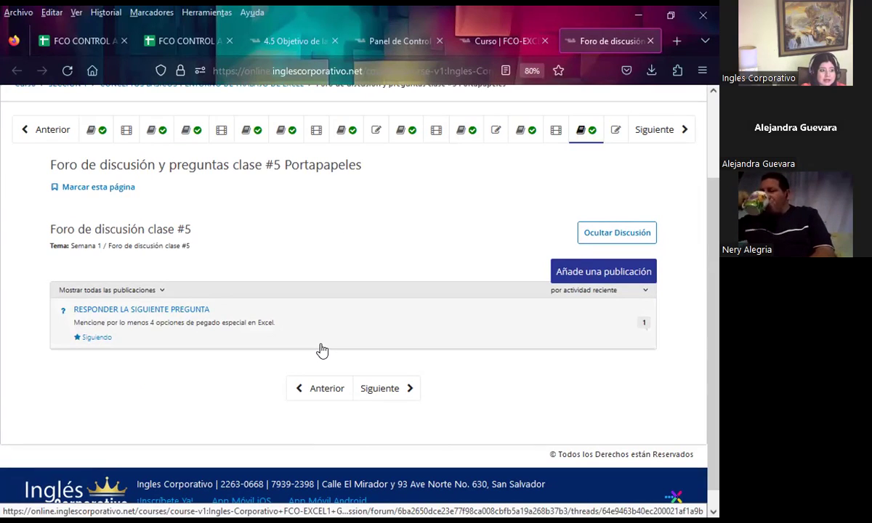
key("Tab")
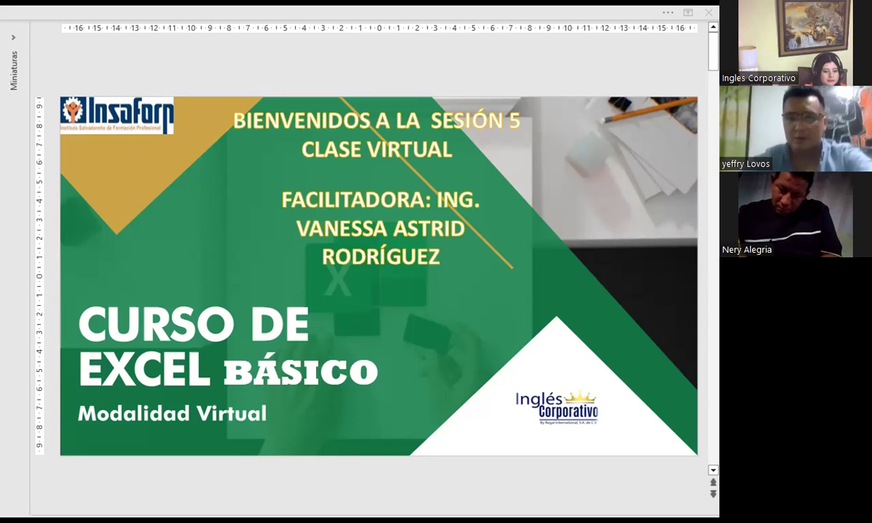
Move past the SESIÓN: 5 slide to the five-item AGENDA slide.
scroll(323, 303, "down", 1)
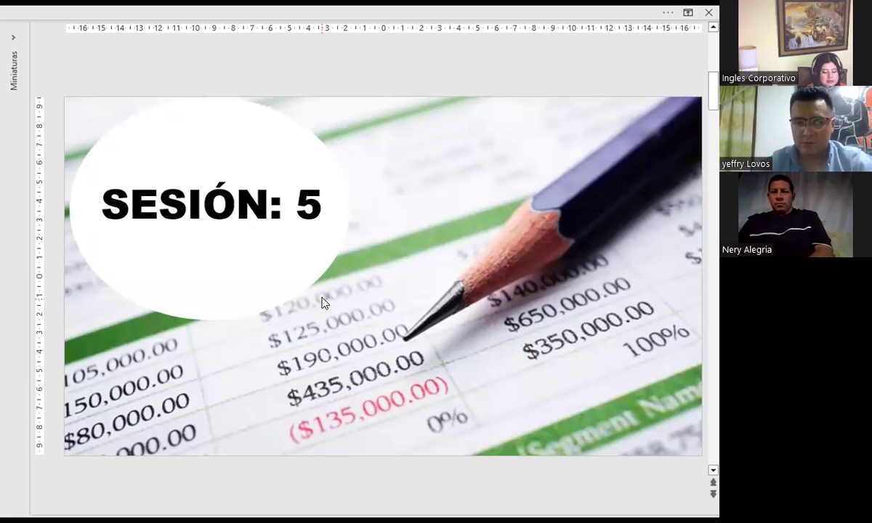
scroll(324, 303, "down", 1)
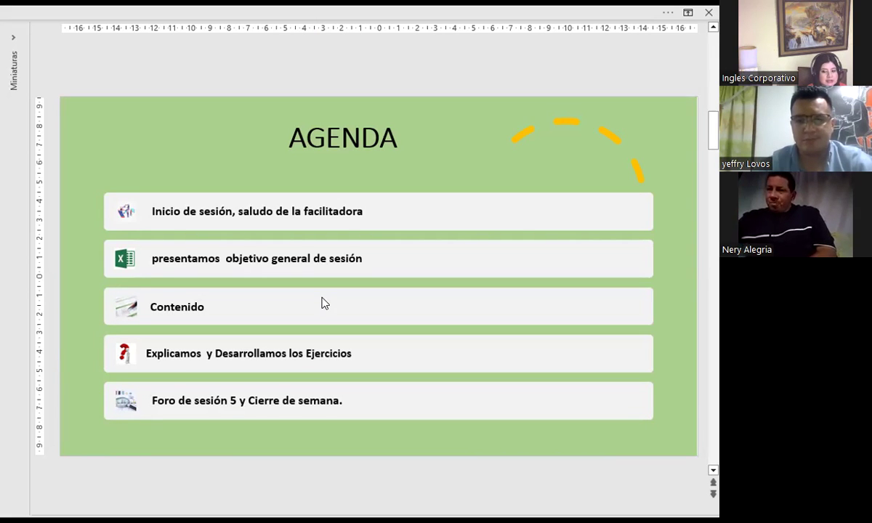
Advance from AGENDA to the OBJETIVO GENERAL slide about all Paste Special methods.
scroll(324, 303, "down", 1)
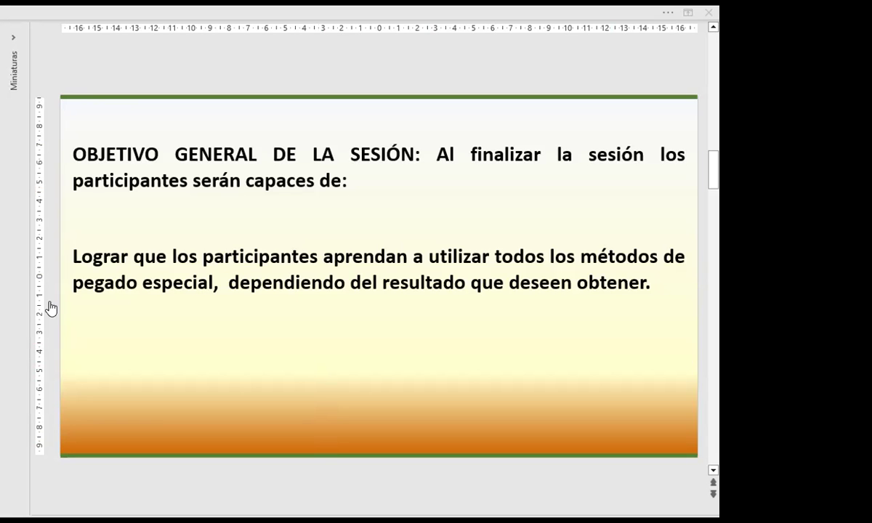
Advance to the COPIAR FORMATO slide showing B3's format applied to D3:F10.
left_click(533, 327)
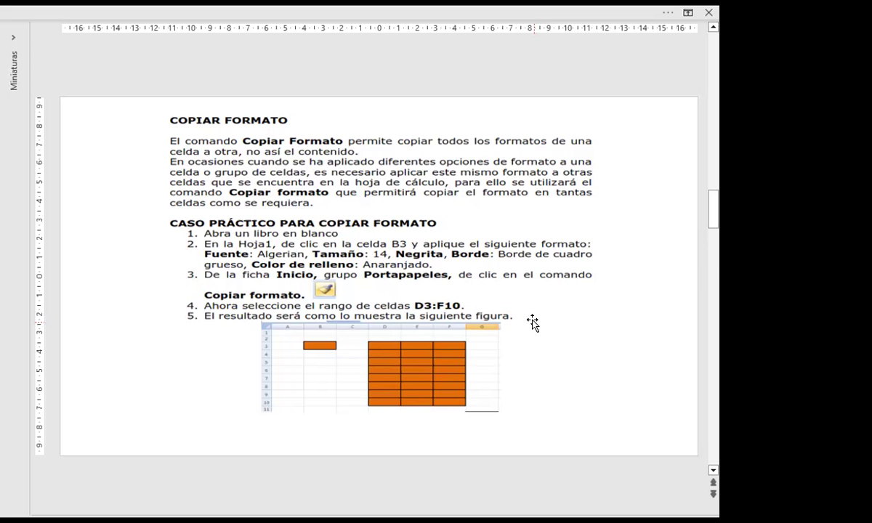
Move on toward the '¿Qué es el pegado especial en Excel?' slide.
scroll(533, 323, "down", 1)
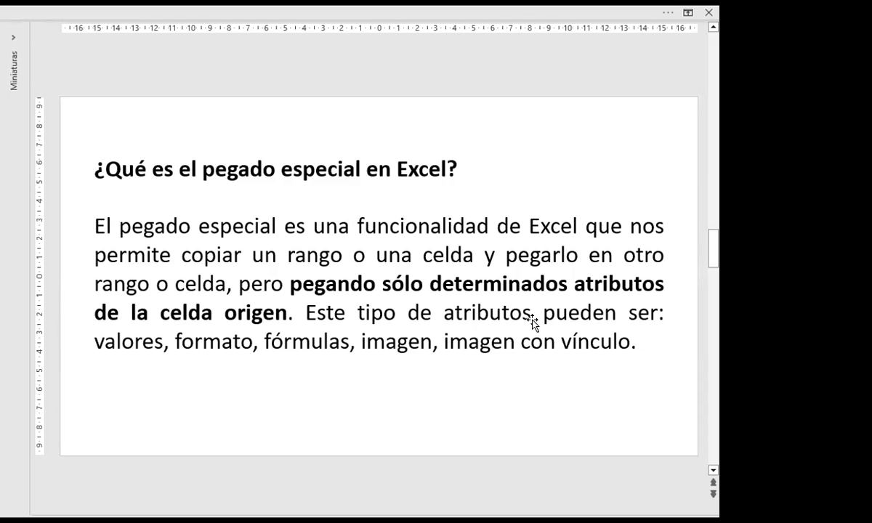
Leave PowerPoint for the Excel workbook's CREACION DE FORMATO sheet.
scroll(534, 319, "down", 1)
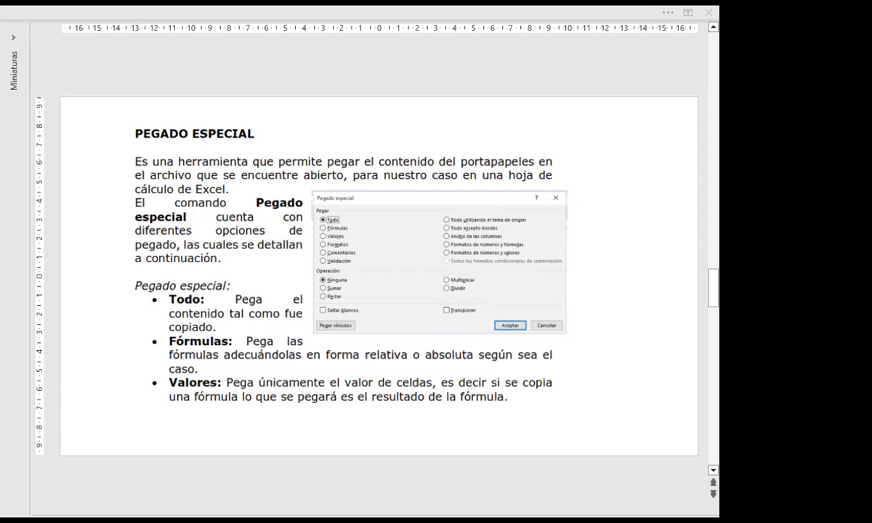
key("alt+Tab")
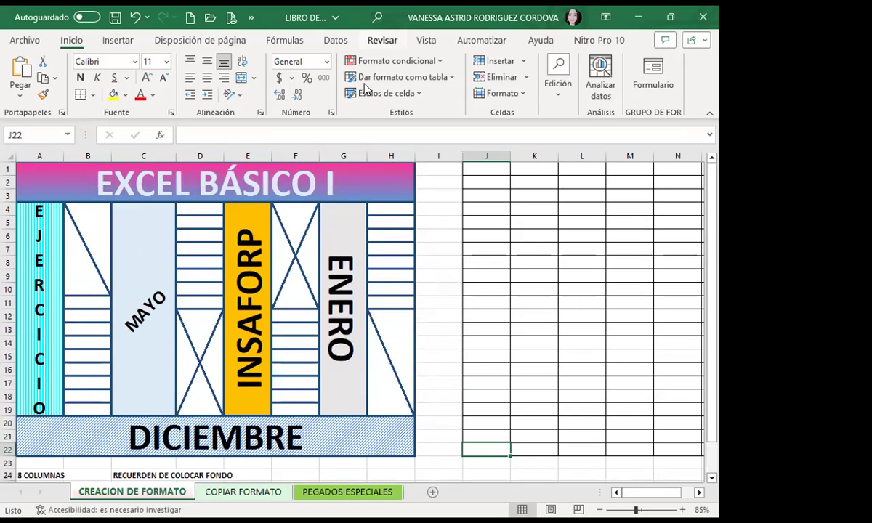
Select the empty J1:Q22 grid to the right of the EXCEL BÁSICO I design.
mouse_move(490, 168)
left_mouse_down()
mouse_move(717, 215)
mouse_move(585, 427)
left_mouse_up()
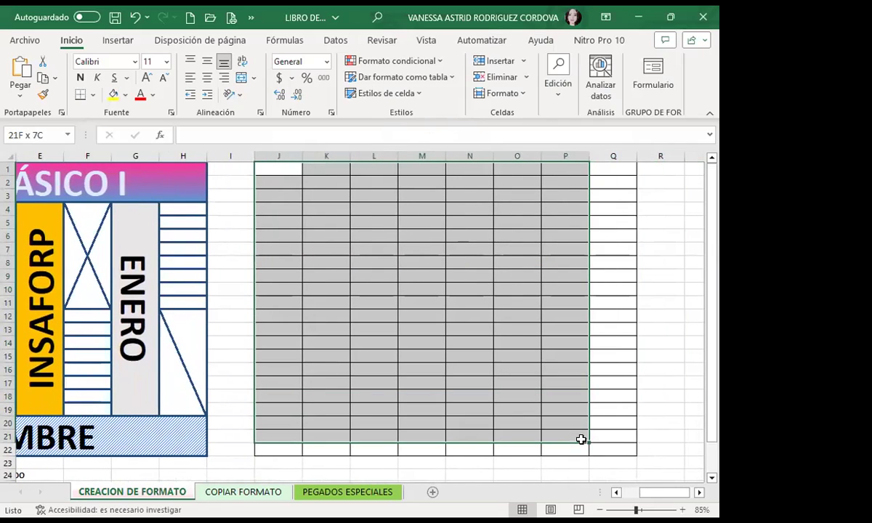
left_click_drag(585, 427, 599, 445)
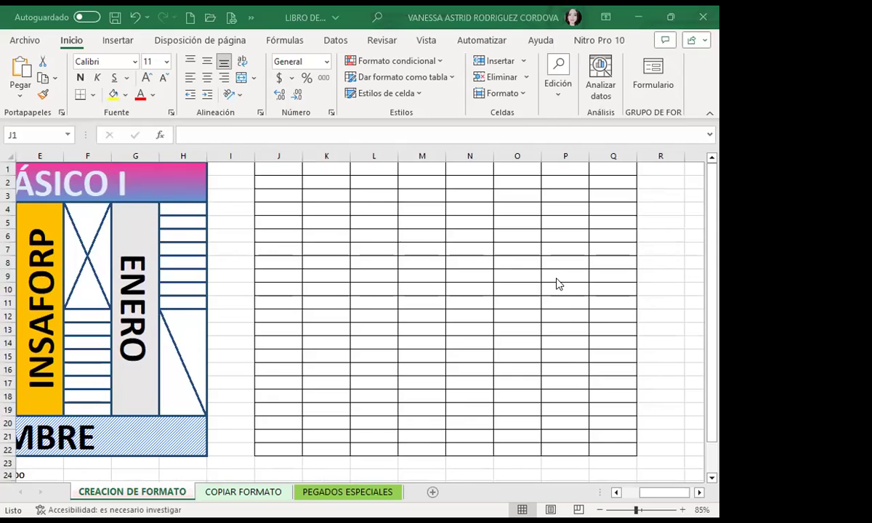
key("ctrl+a")
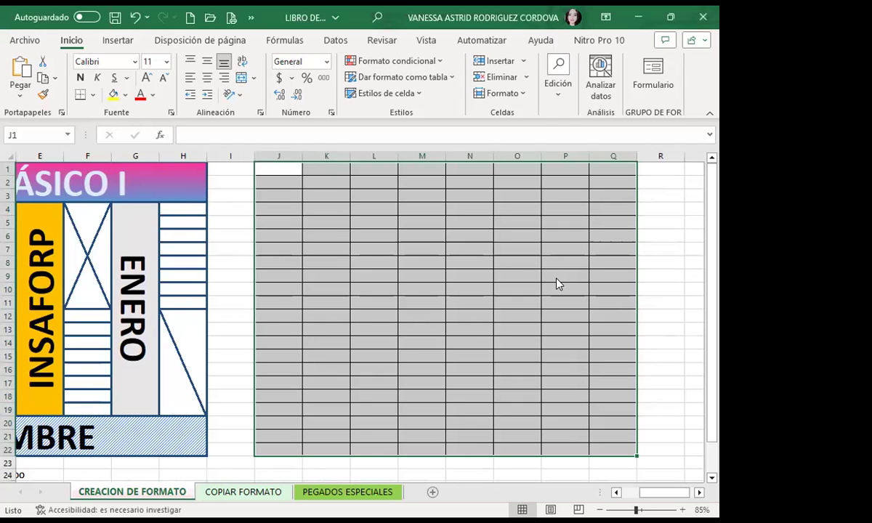
left_click(293, 290)
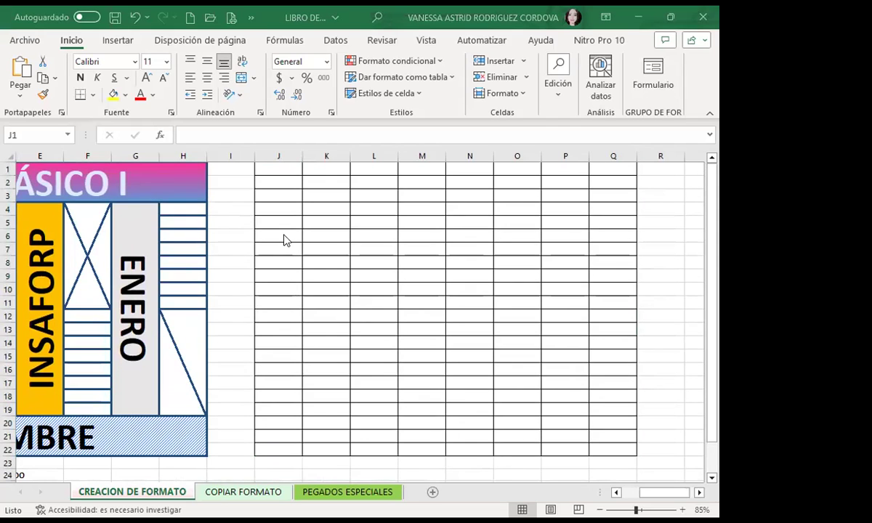
key("ctrl+a")
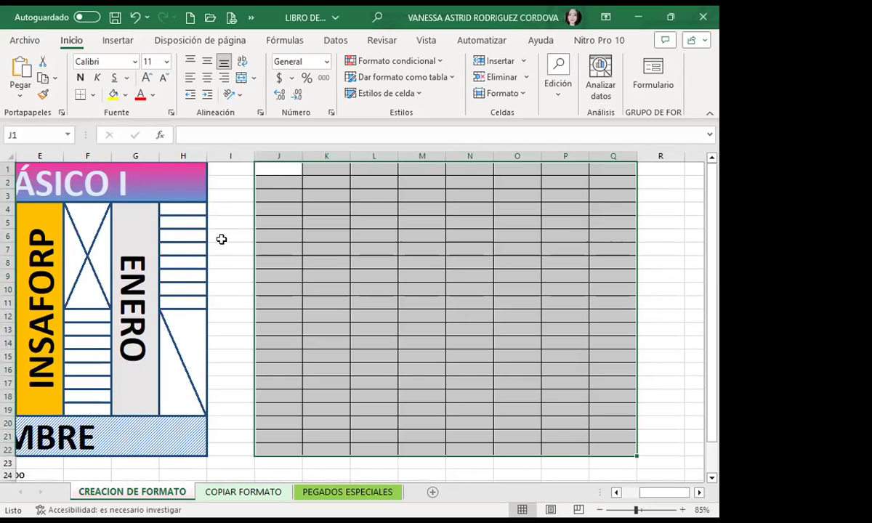
Give J1:Q22 blue outline and inside borders in Format Cells.
left_click(170, 113)
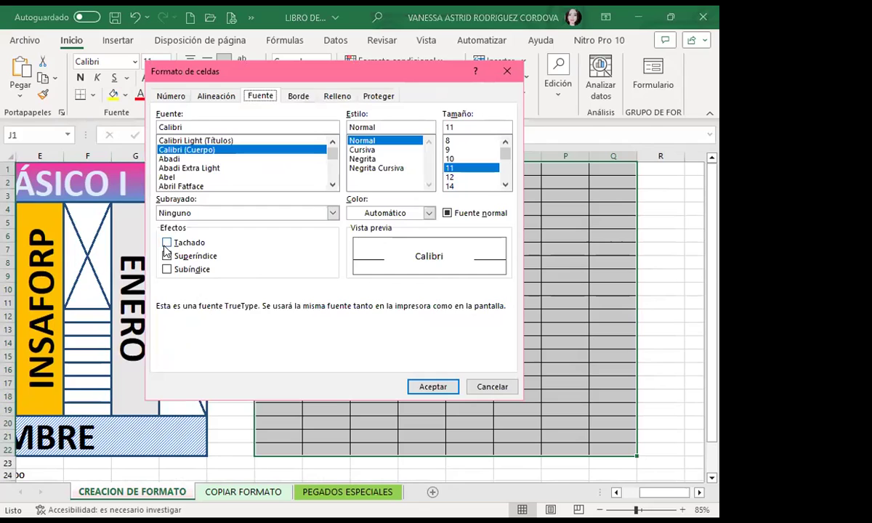
left_click(298, 97)
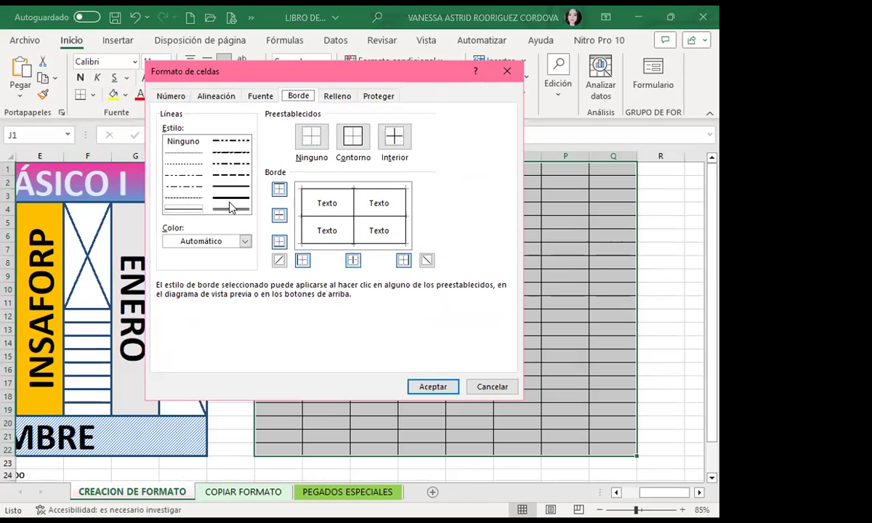
left_click(245, 241)
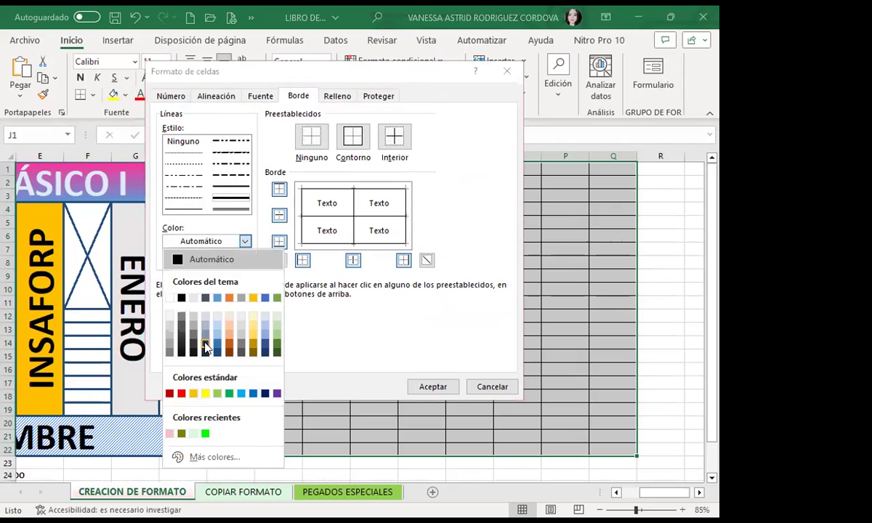
left_click(205, 346)
left_click(353, 136)
left_click(395, 136)
left_click(245, 241)
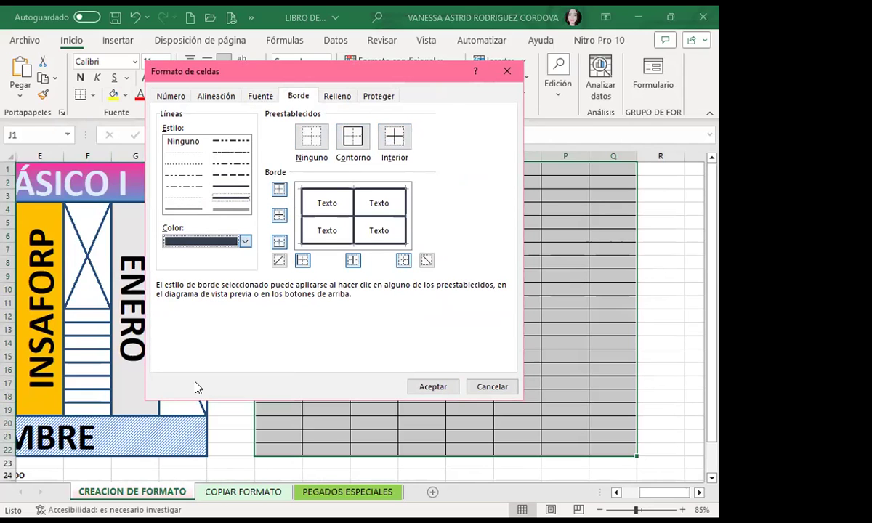
left_click(218, 353)
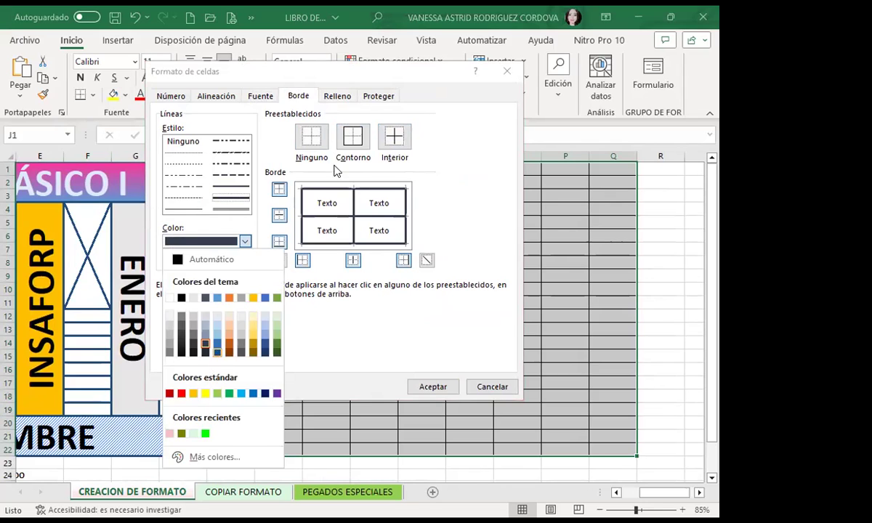
left_click(353, 135)
left_click(394, 135)
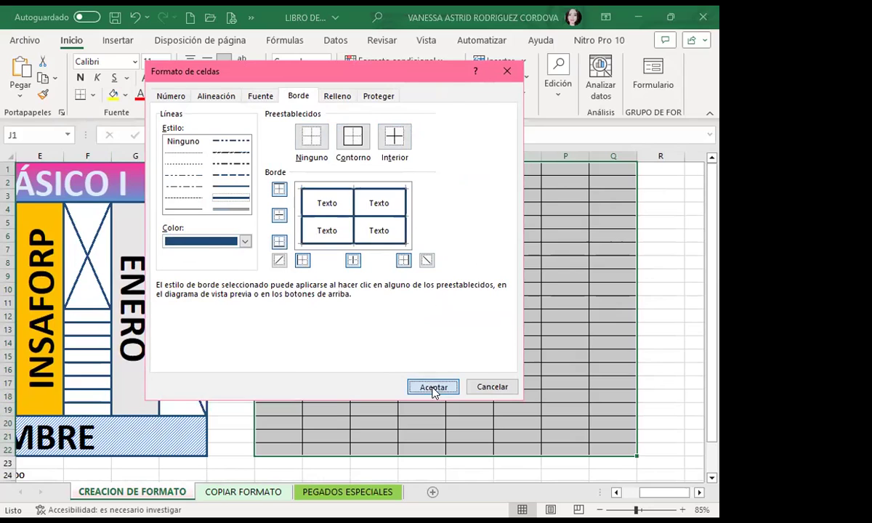
left_click(433, 387)
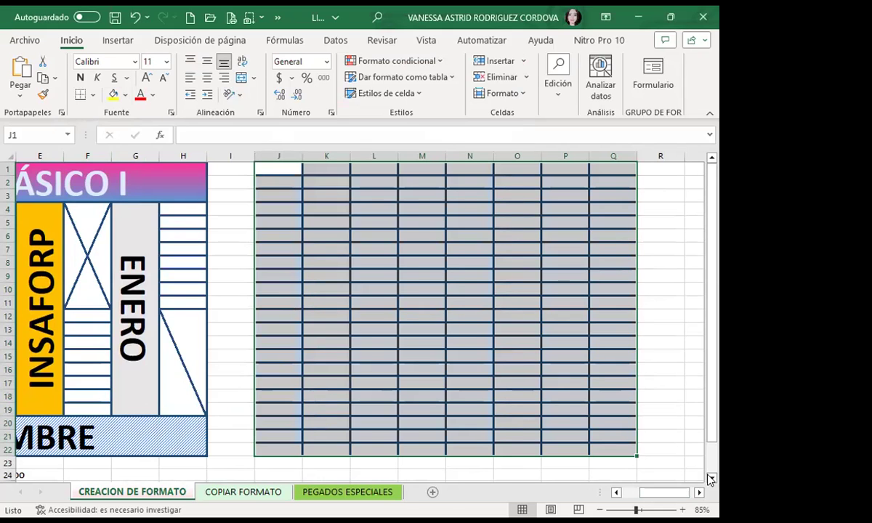
Narrow column I to a width of 4.14.
scroll(710, 479, "down", 1)
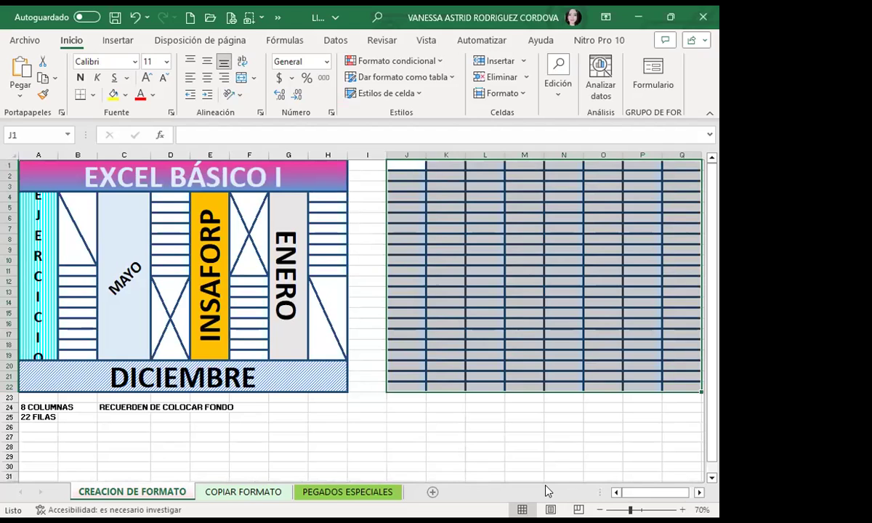
left_click(390, 157)
key("ctrl+z")
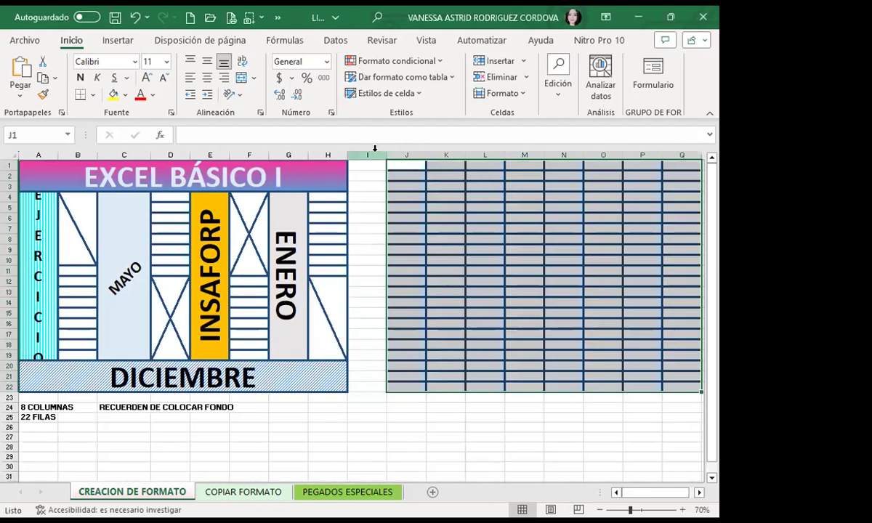
left_click_drag(386, 155, 363, 155)
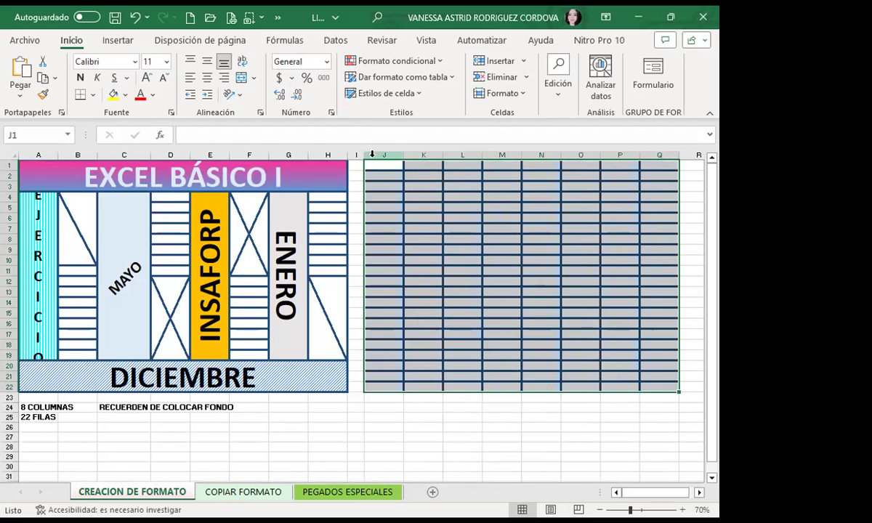
Merge and centre J1:Q3 as the header block and J20:Q22 as the footer block.
left_click_drag(370, 165, 374, 187)
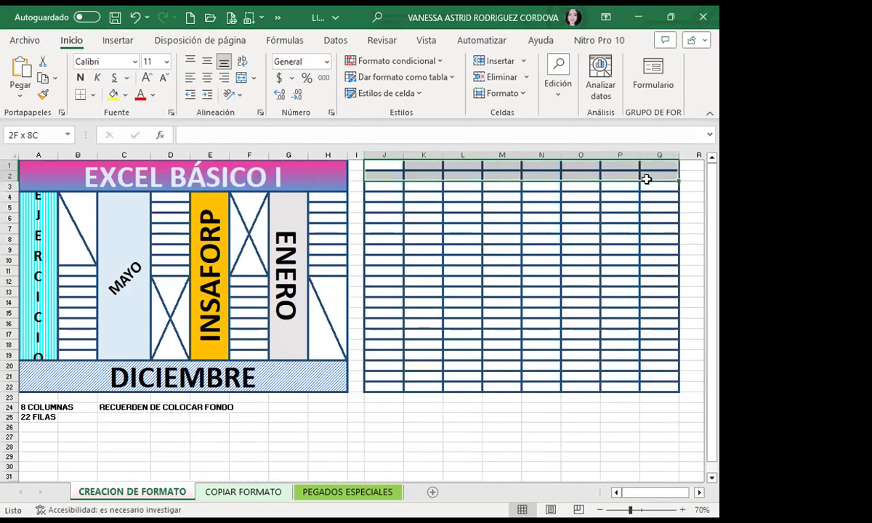
left_click_drag(374, 186, 659, 180)
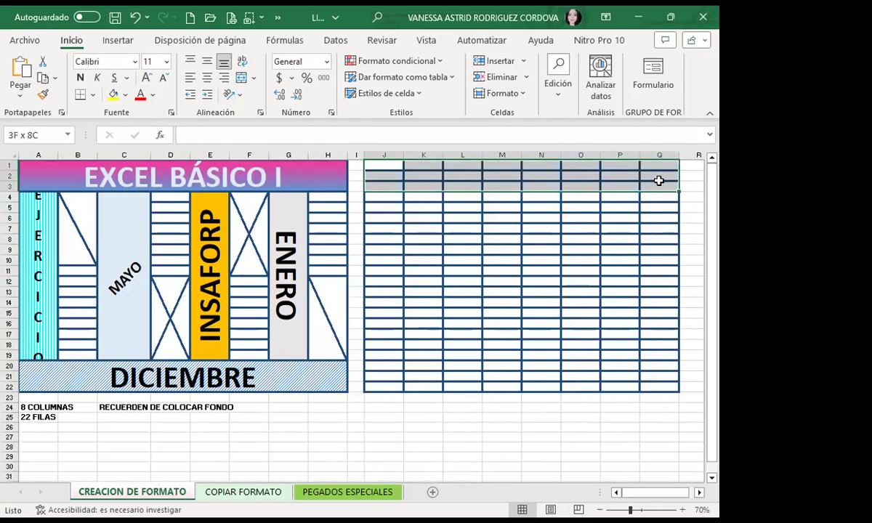
left_click(242, 79)
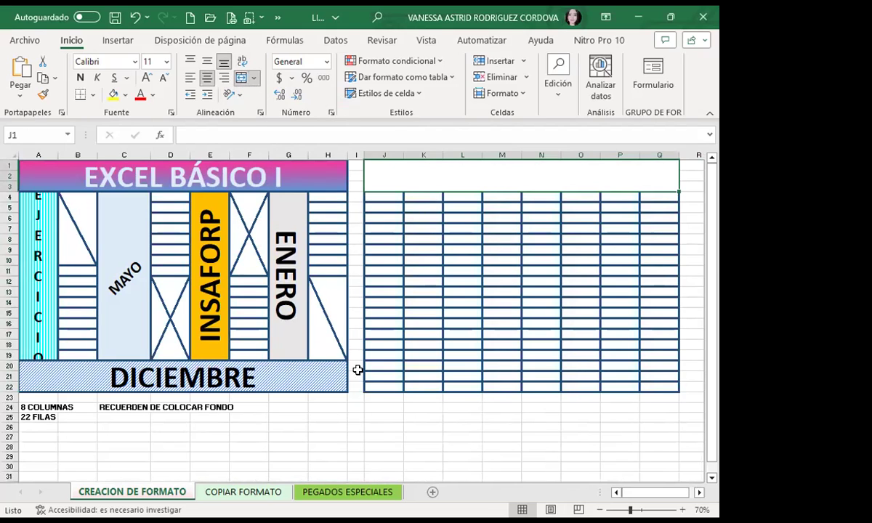
left_click_drag(381, 368, 652, 380)
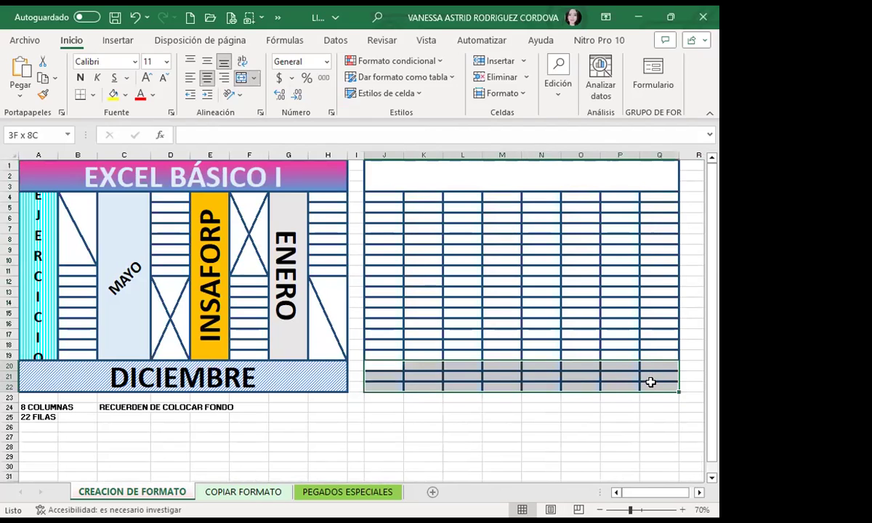
left_click(241, 77)
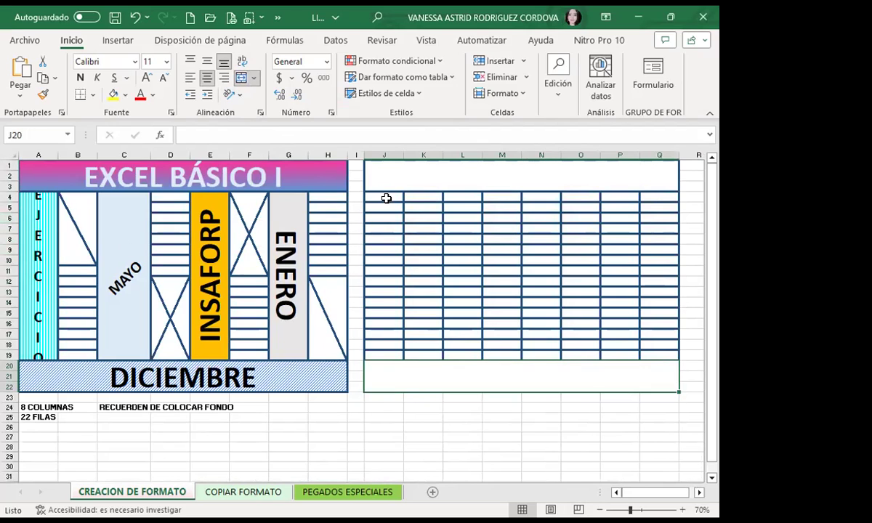
Merge and centre J4:J19, L4:L19, N4:N19 and P4:P19 into four tall cells.
left_click_drag(386, 198, 384, 349)
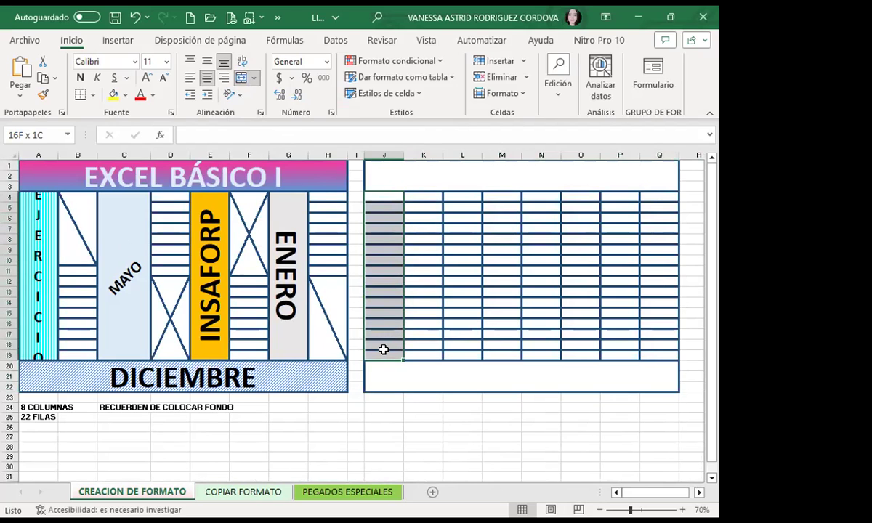
left_click(241, 80)
left_click_drag(461, 198, 460, 356)
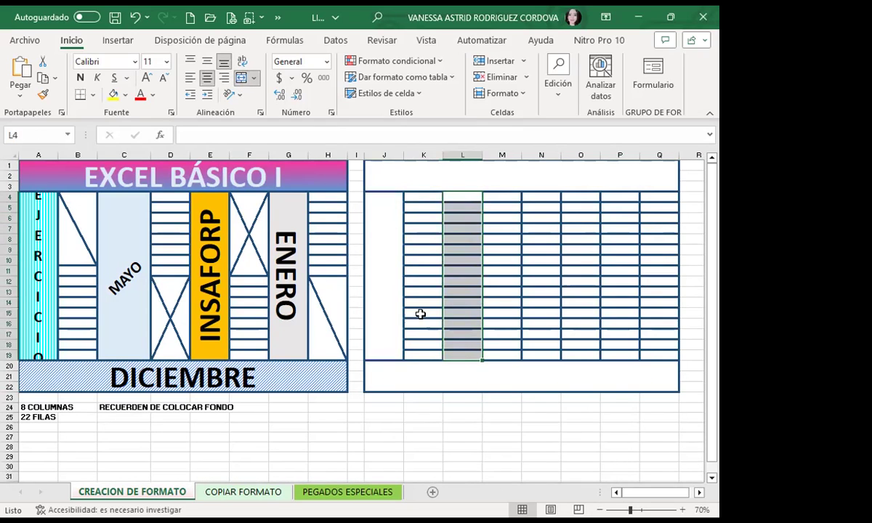
left_click(241, 78)
left_click_drag(537, 200, 551, 352)
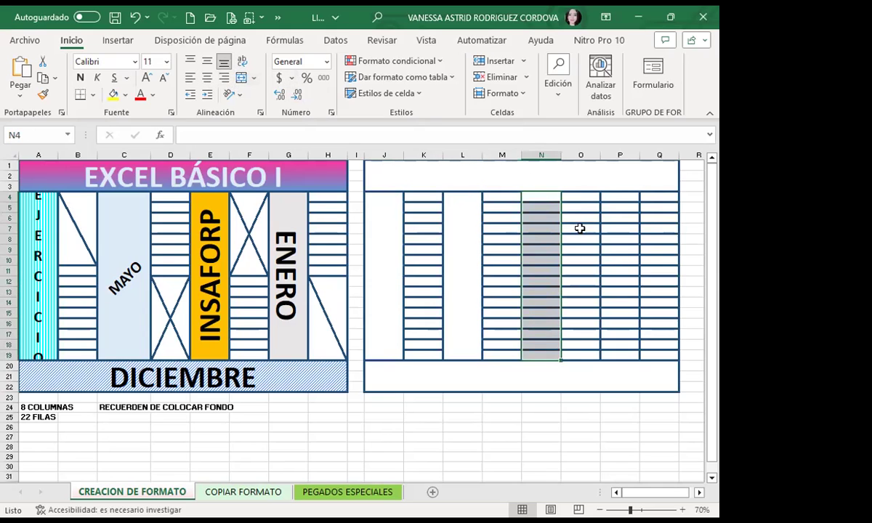
left_click(621, 186)
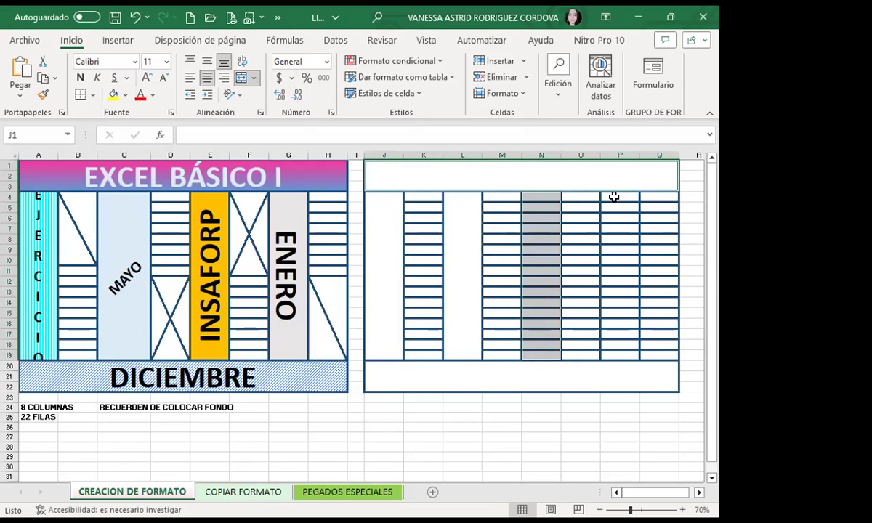
left_click_drag(614, 197, 619, 323)
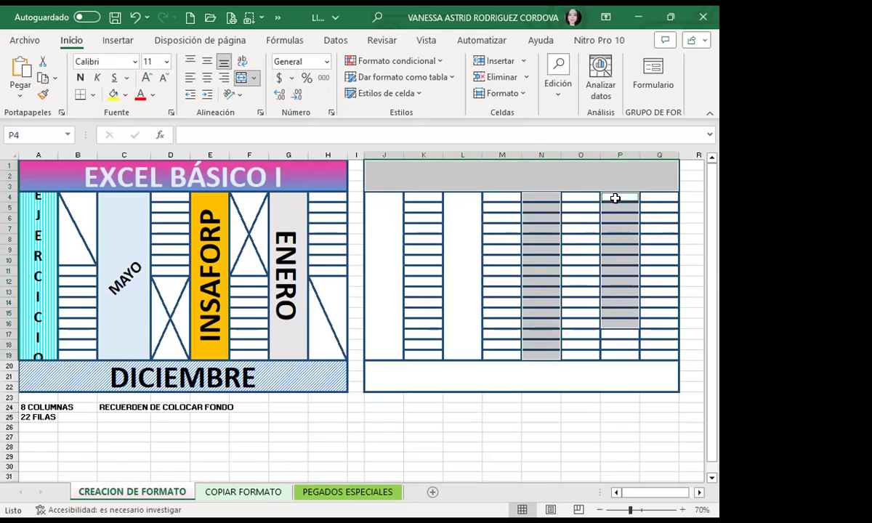
left_click_drag(540, 197, 539, 354)
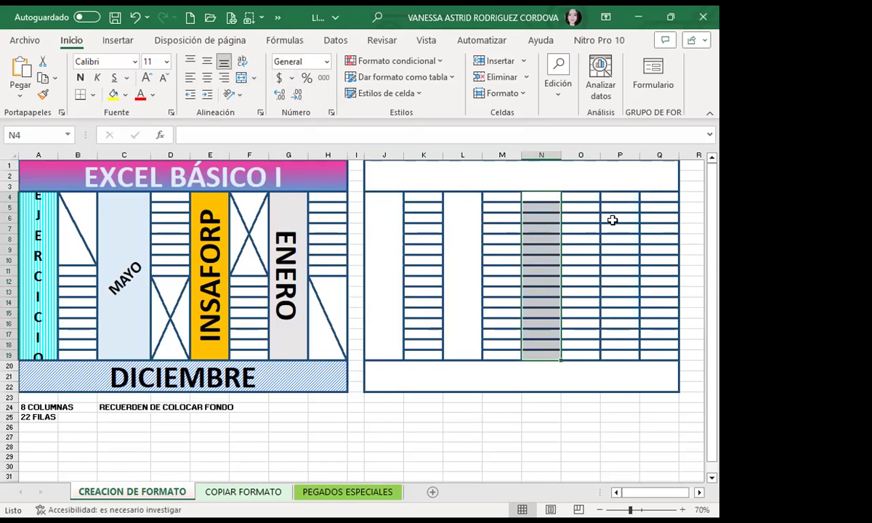
left_click_drag(620, 196, 620, 354)
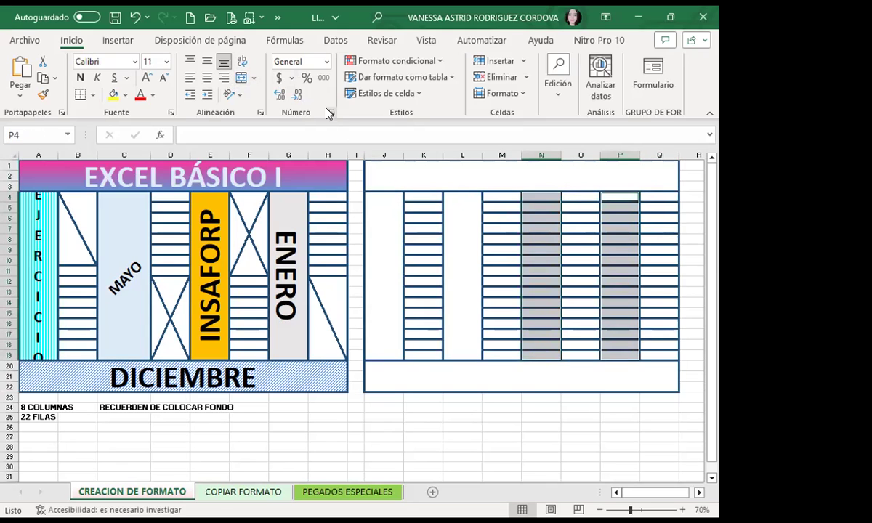
left_click(242, 80)
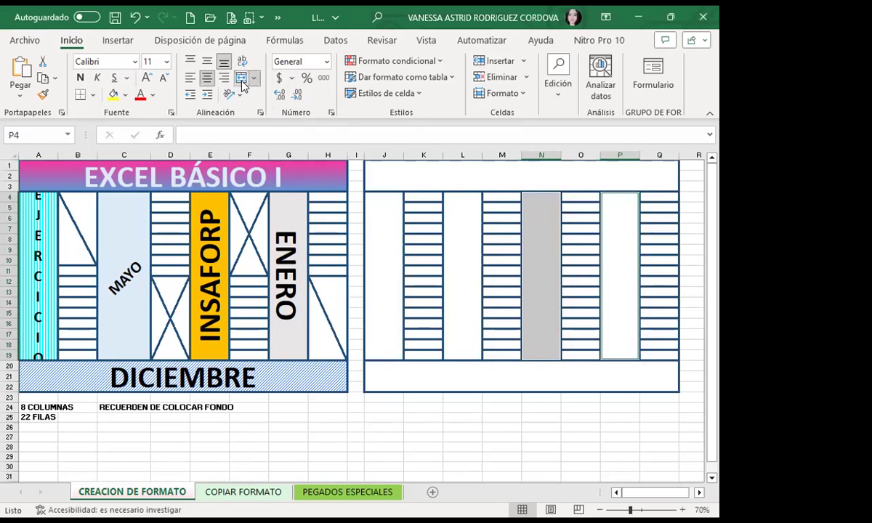
Multi-select K4:K11, M12:M19, O4:O11 and Q12:Q19 and merge each with Combinar y centrar.
left_click_drag(422, 196, 422, 267)
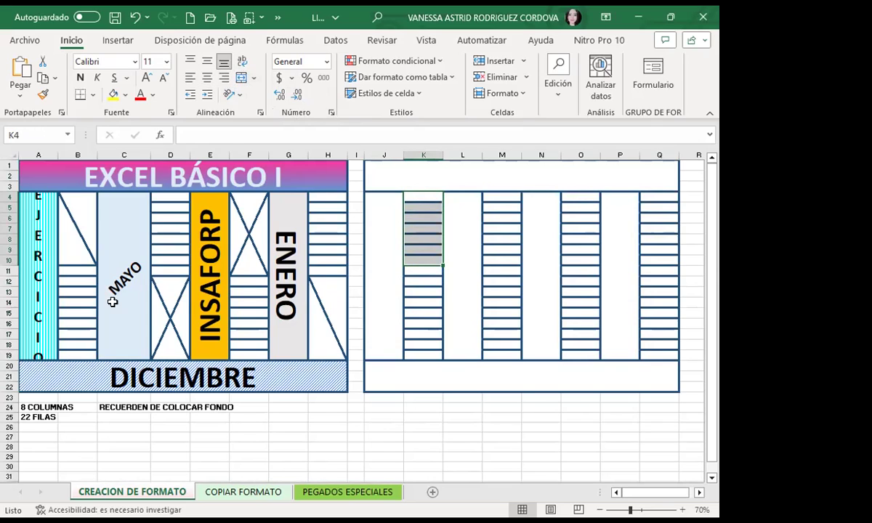
left_click_drag(499, 282, 507, 351)
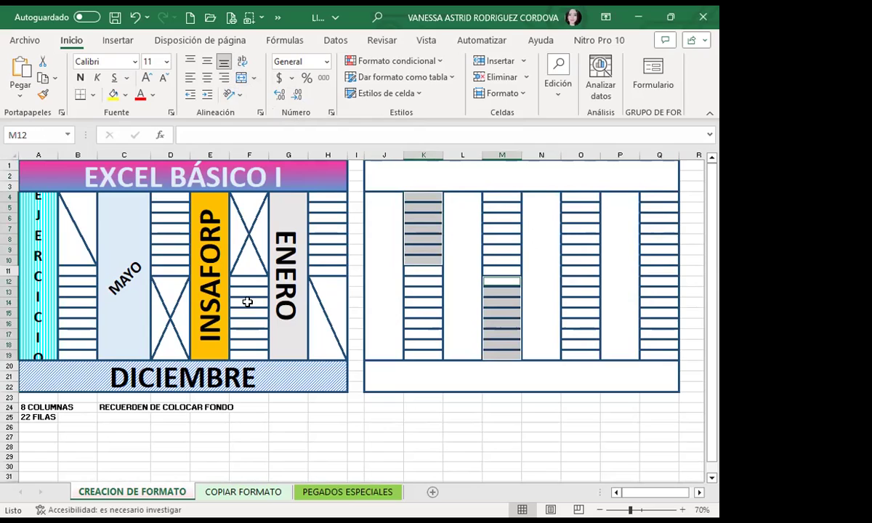
left_click_drag(576, 194, 576, 260)
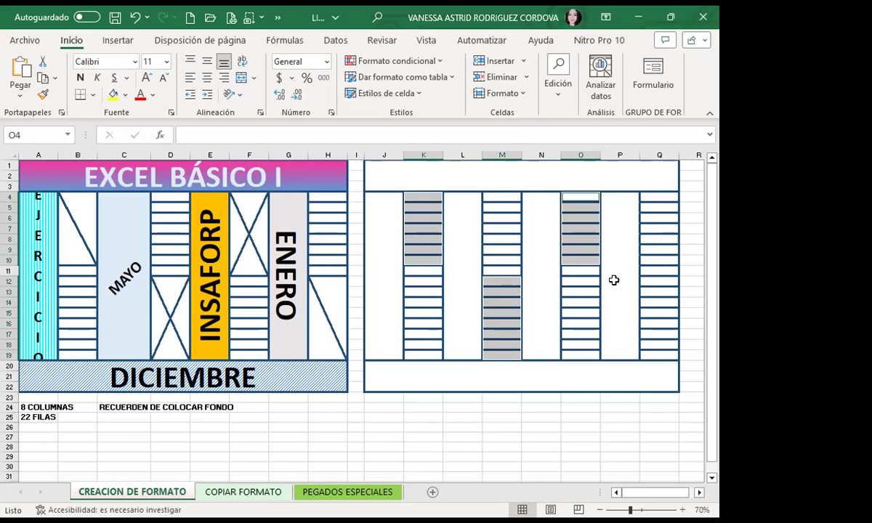
left_click_drag(657, 283, 658, 350)
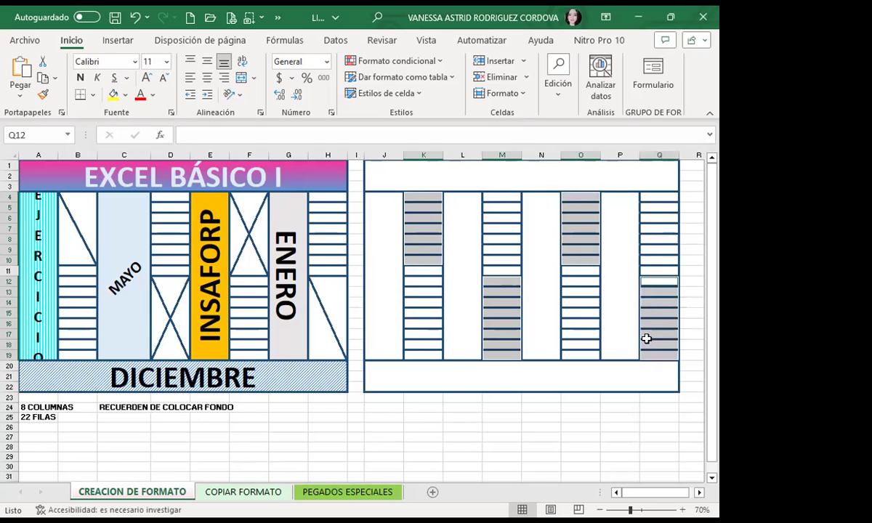
left_click(242, 79)
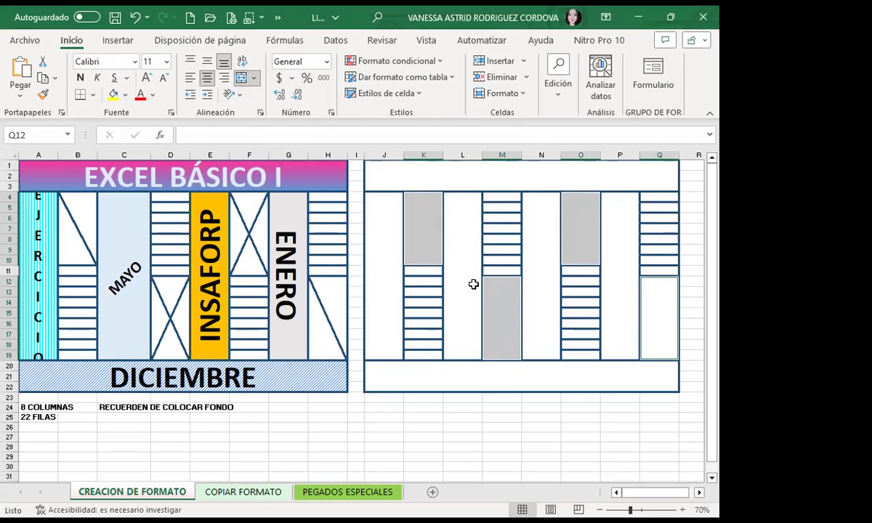
left_click(425, 285)
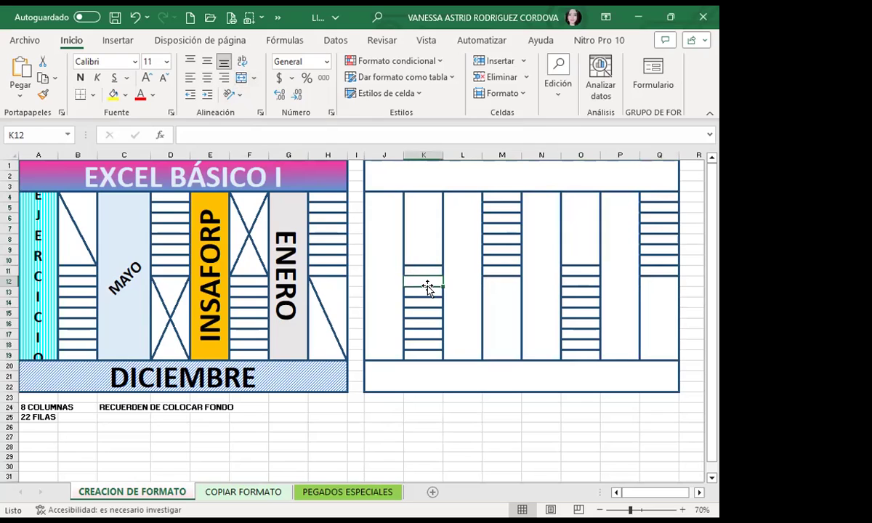
left_click(420, 248)
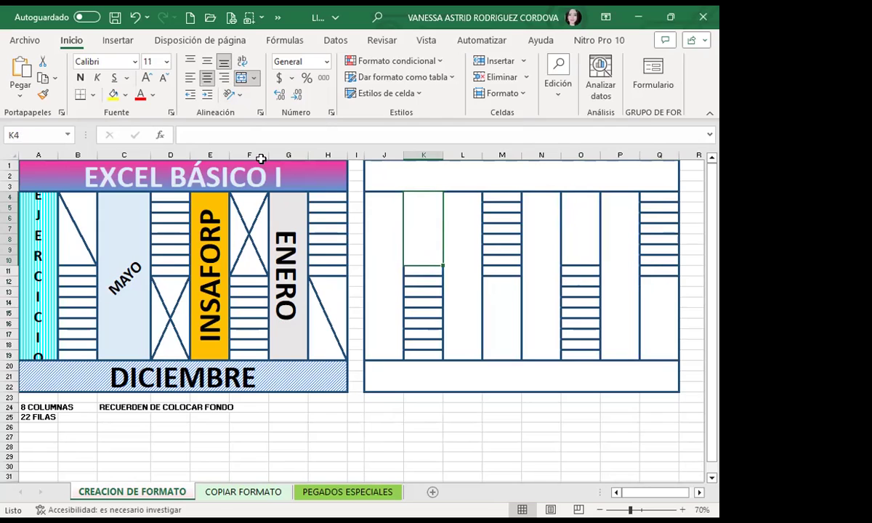
Add a top-left to bottom-right diagonal border to K4:K10.
left_click(260, 114)
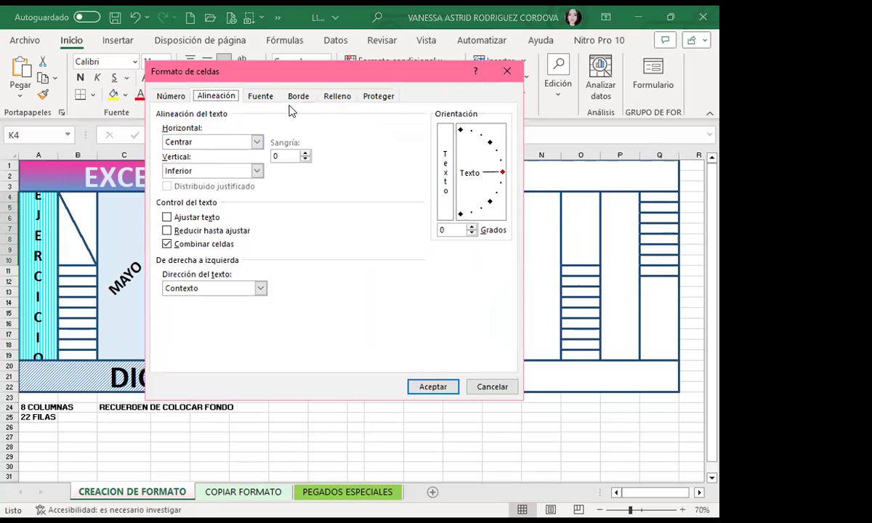
left_click(297, 97)
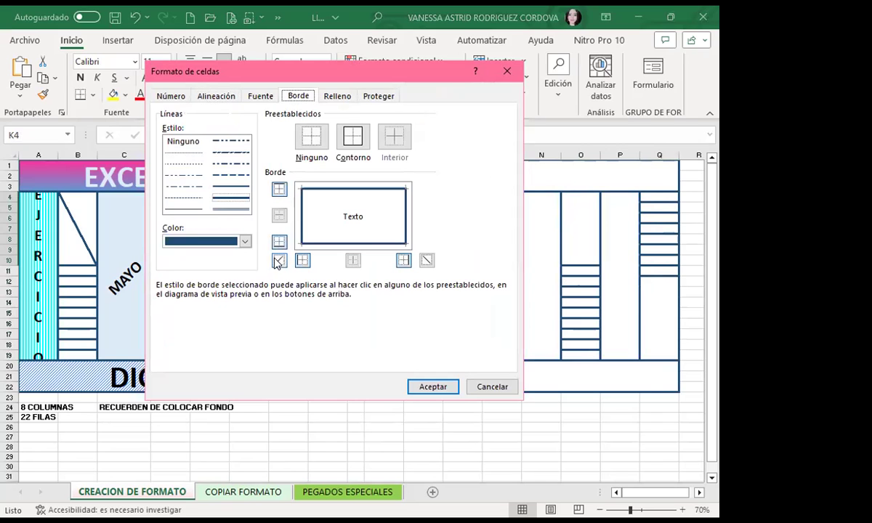
left_click(427, 261)
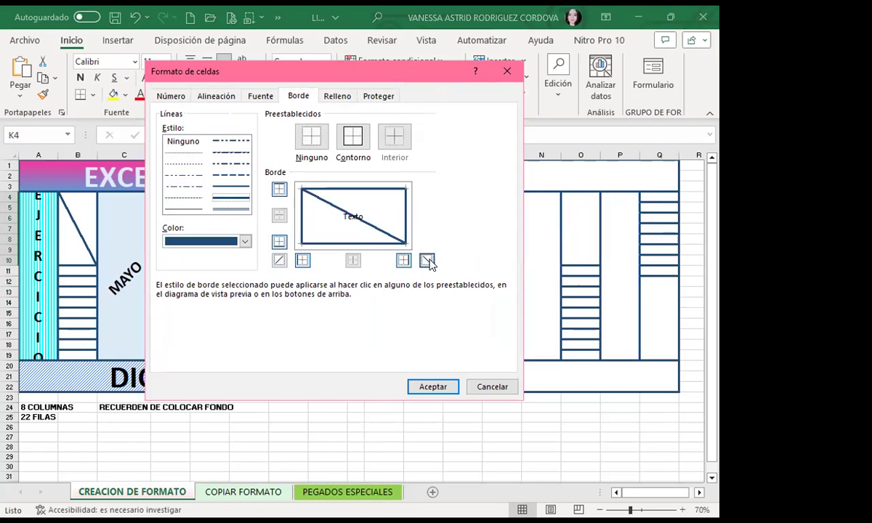
left_click(433, 386)
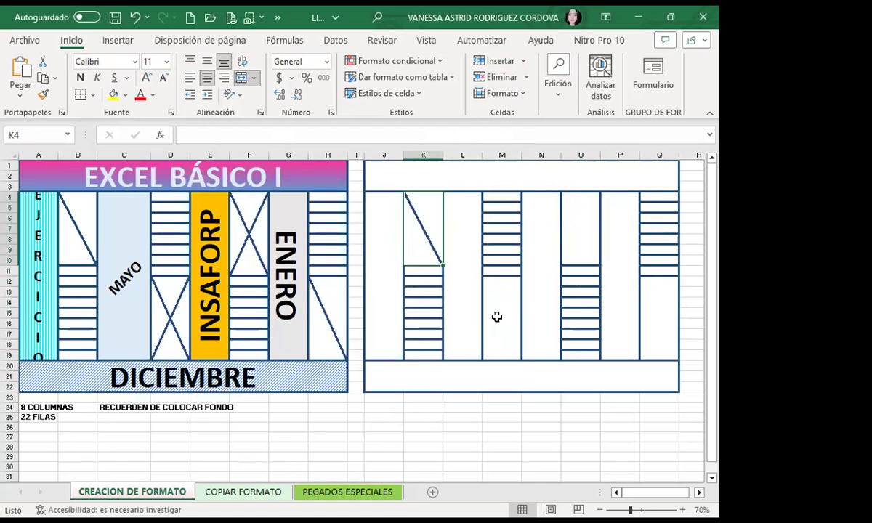
Give M12:M19 both diagonal borders, forming an X.
left_click_drag(502, 282, 502, 355)
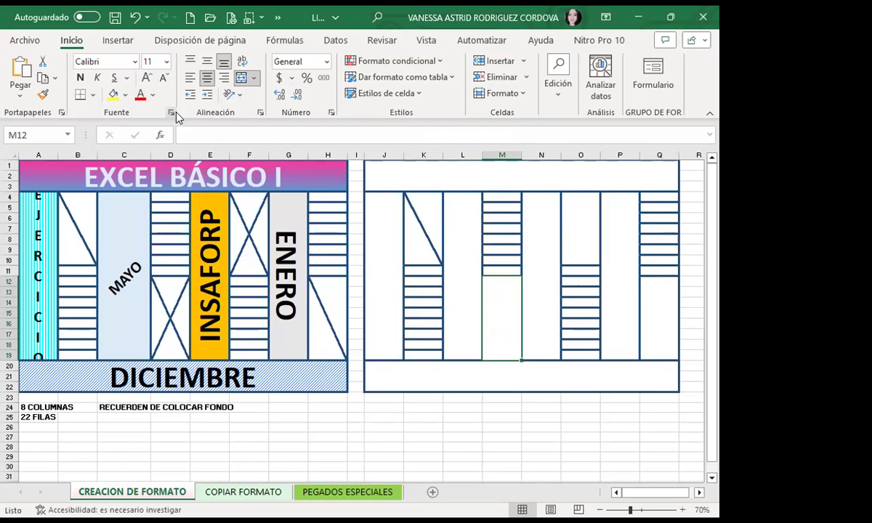
left_click(170, 112)
left_click(298, 95)
left_click(279, 260)
left_click(425, 260)
left_click(433, 386)
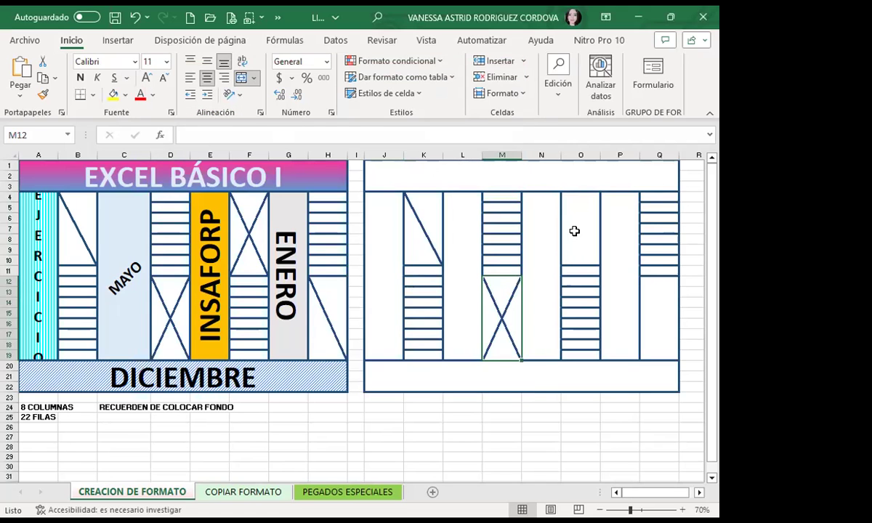
Give O4:O10 both diagonal borders, forming an X.
left_click(574, 231)
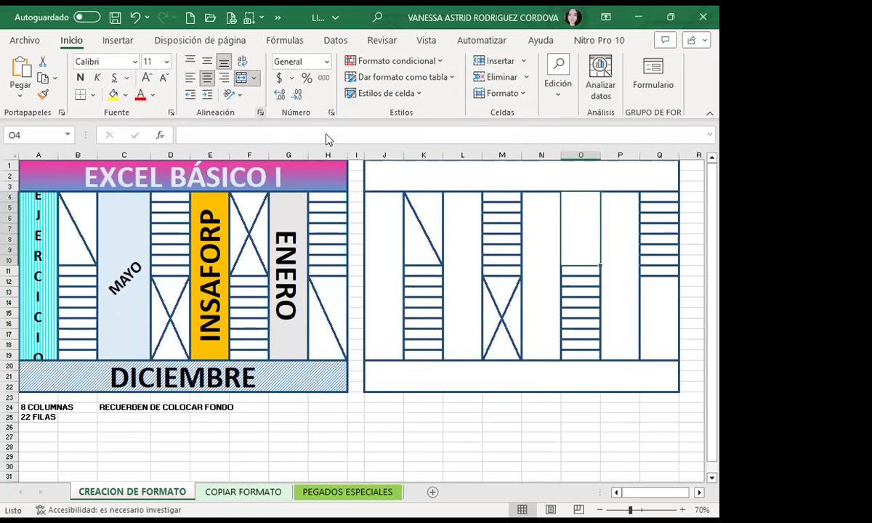
left_click(332, 113)
left_click(278, 259)
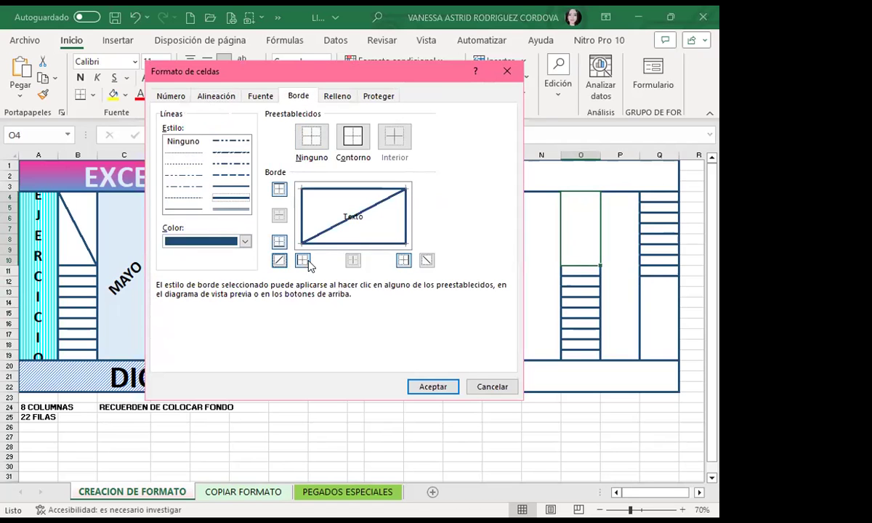
left_click(426, 260)
left_click(433, 386)
Add a top-left to bottom-right diagonal border to Q12:Q19.
left_click(664, 310)
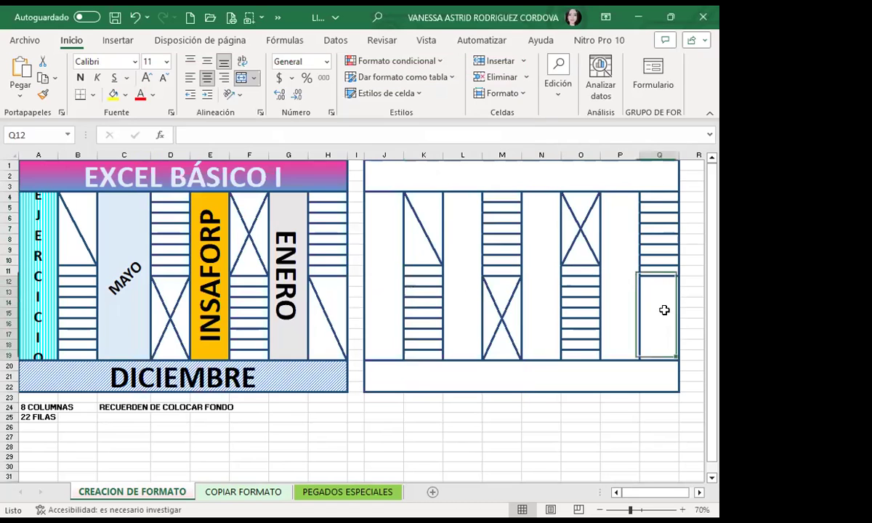
left_click(331, 113)
left_click(298, 95)
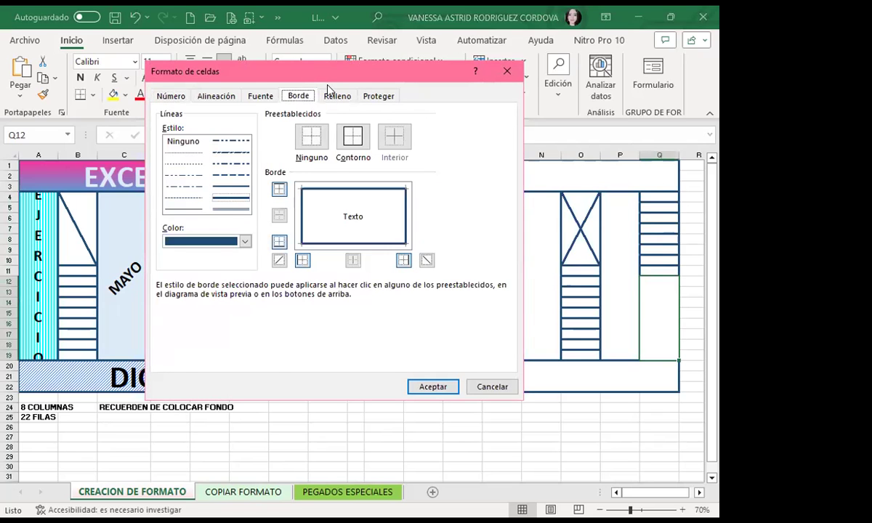
left_click_drag(327, 71, 541, 135)
left_click(640, 324)
left_click(640, 451)
Enter EXCEL BÁSICO in the J1 title block and DICIEMBRE in the J20 footer block.
left_click(431, 167)
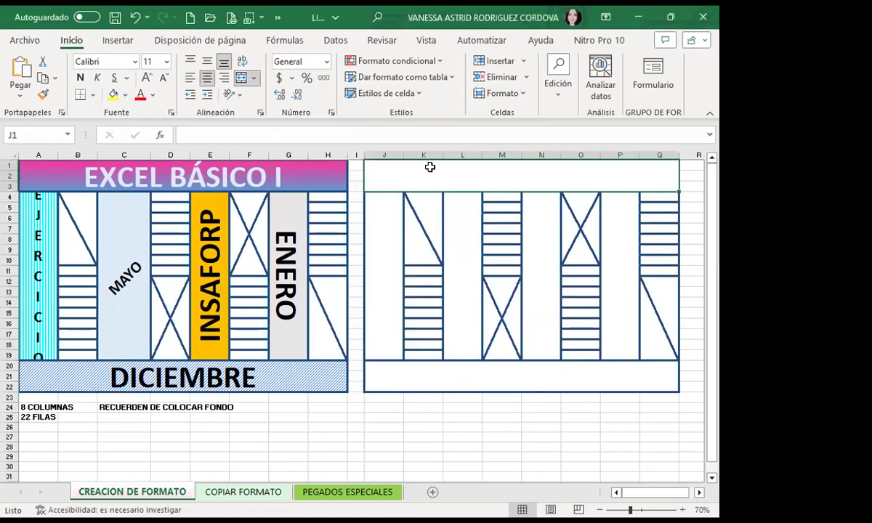
type("EXCEL BÁSICO")
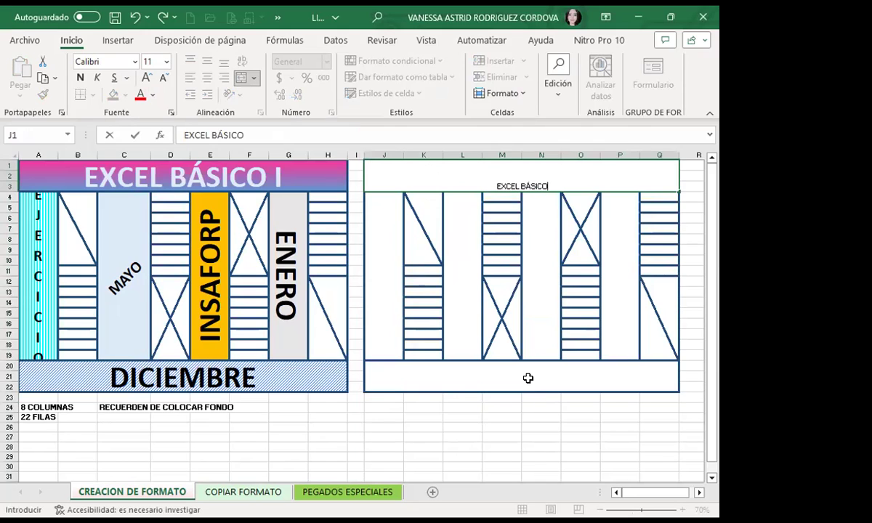
left_click(528, 378)
type("DO")
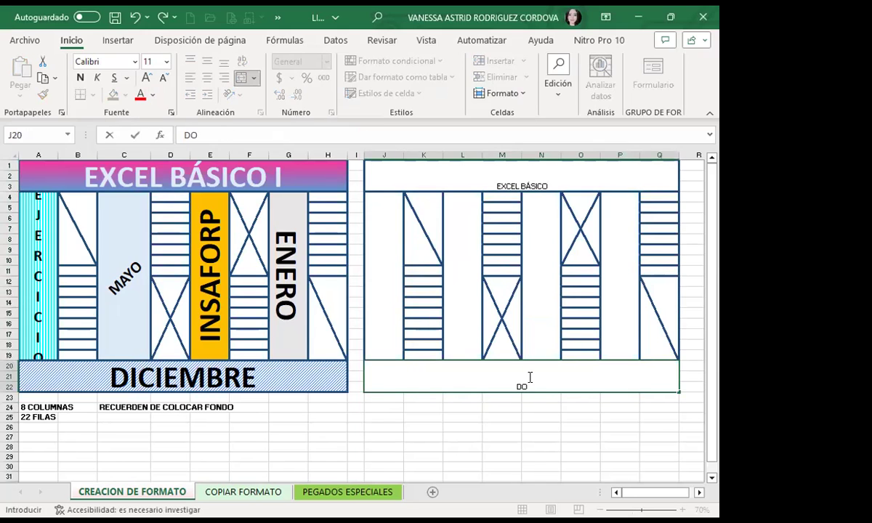
type("EMBRE")
Enter EJERCICIO, AGOSTO, INSAFORP and SEPTIEMBRE in the tall J, L, N and P blocks.
left_click(368, 263)
type("EJERCICIO")
left_click(464, 258)
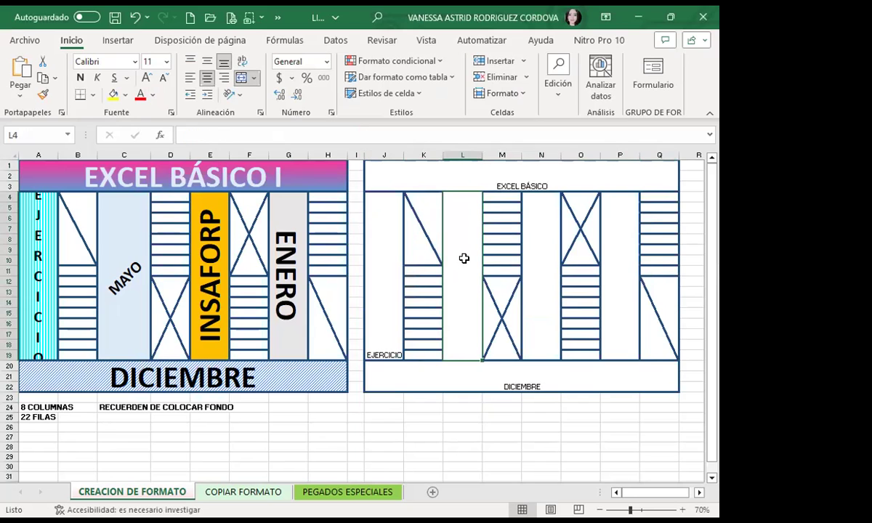
type("AGOSTO")
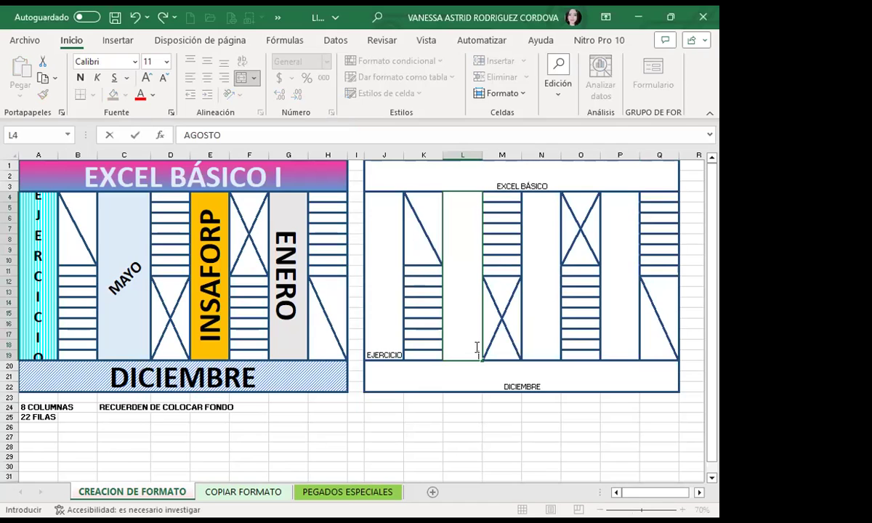
key("Return")
left_click(544, 295)
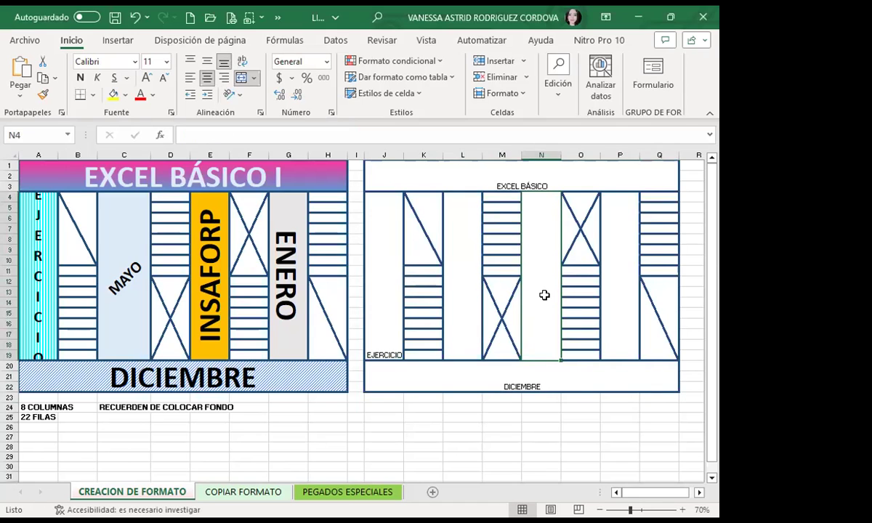
type("INSAFORP")
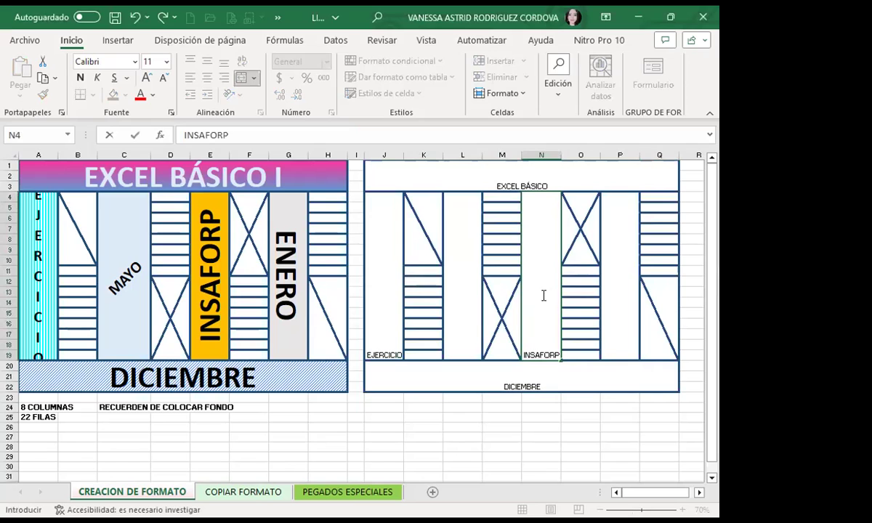
left_click(599, 279)
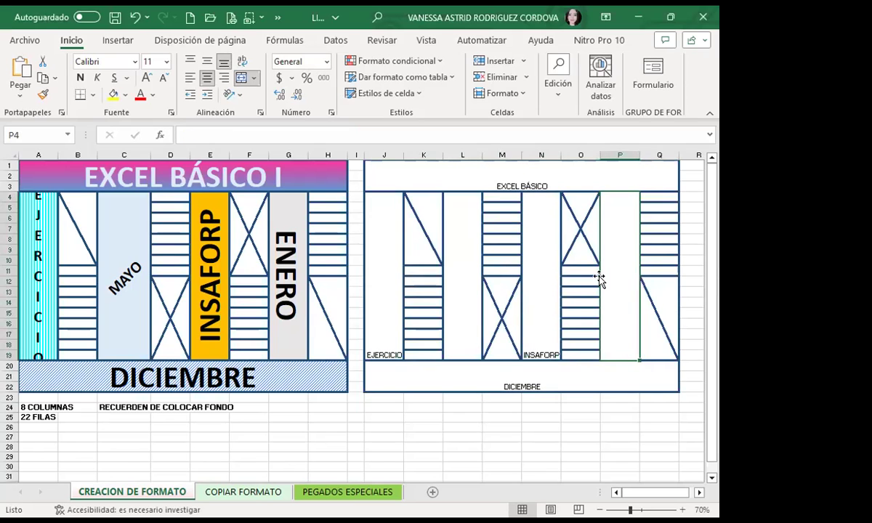
type("SEPTIEMBRE")
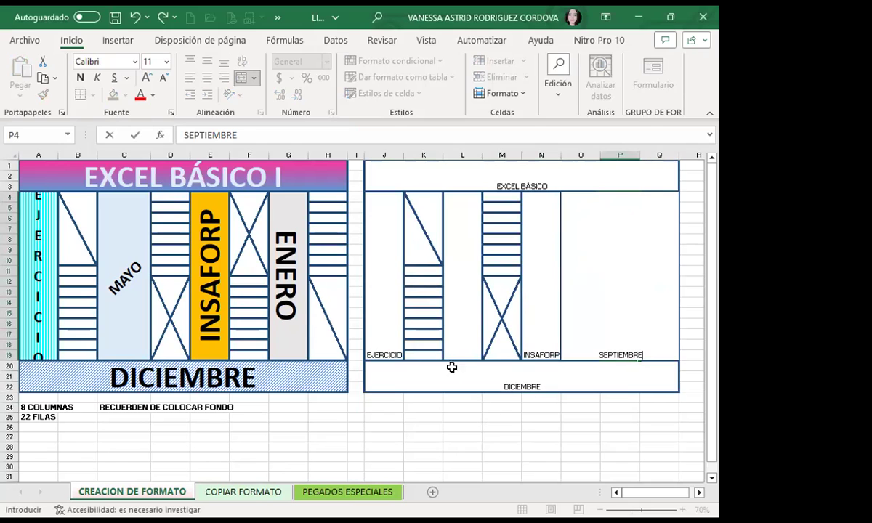
left_click(447, 356)
left_click(379, 311)
Make the EJERCICIO, INSAFORP, SEPTIEMBRE, title and DICIEMBRE labels bold, middle-aligned, size 18.
left_click(471, 269, "ctrl")
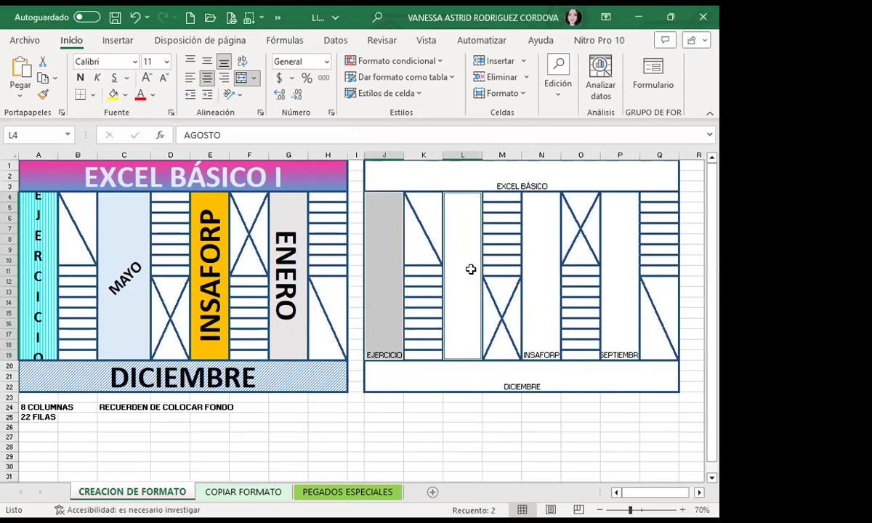
left_click(540, 270, "ctrl")
left_click(617, 278, "ctrl")
left_click(549, 175, "ctrl")
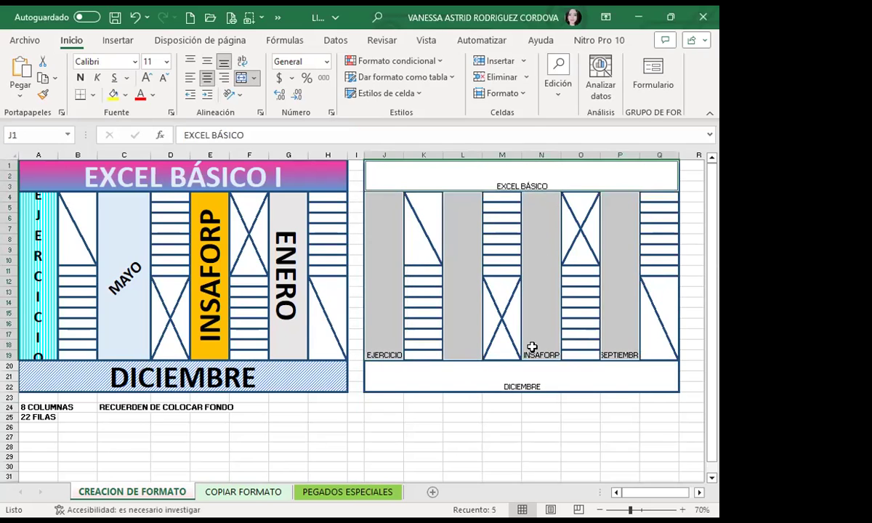
left_click(521, 383, "ctrl")
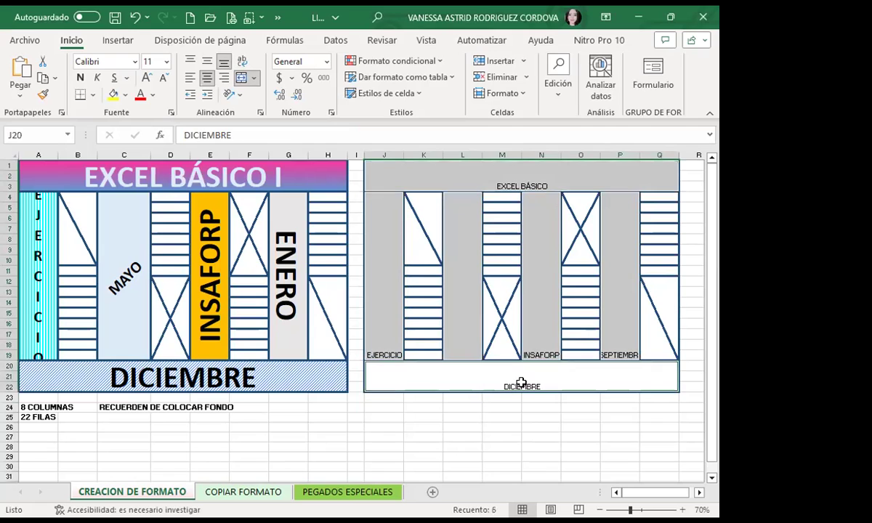
left_click(80, 79)
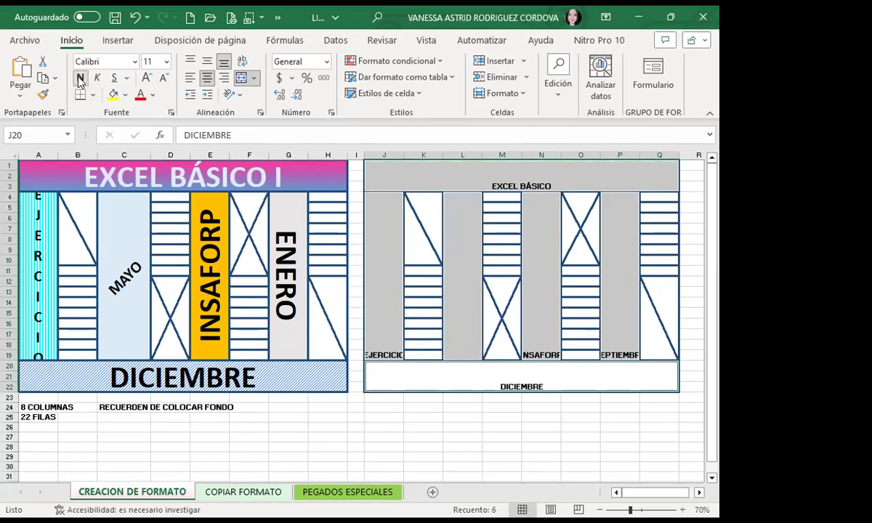
left_click(207, 61)
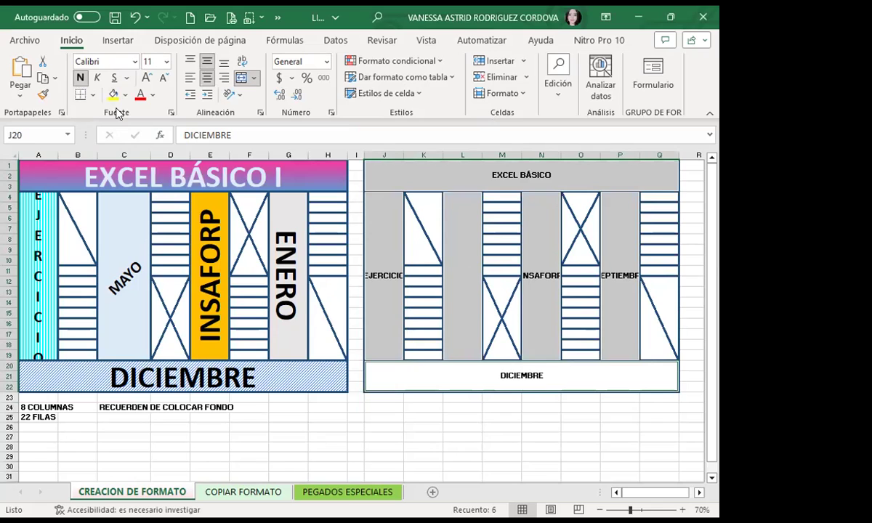
left_click(146, 77)
left_click(146, 78)
left_click(146, 78)
left_click(146, 77)
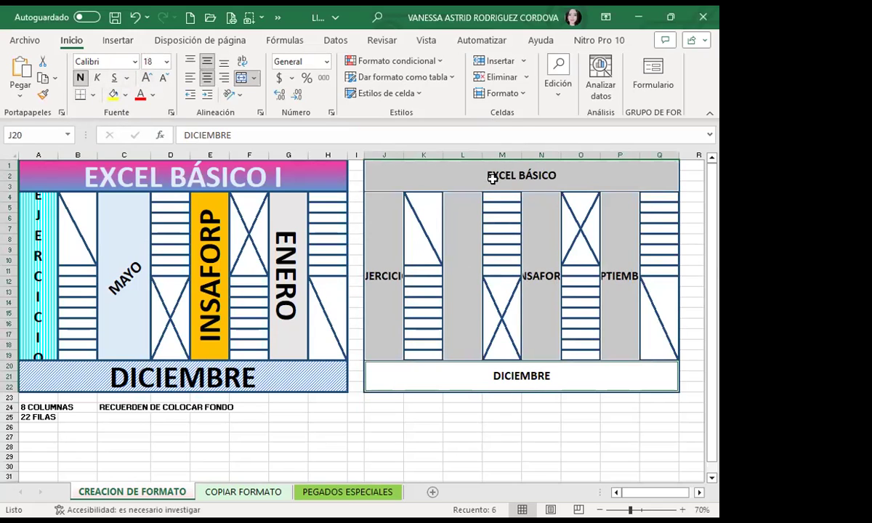
Enlarge the EXCEL BÁSICO title and DICIEMBRE footer text several more sizes.
left_click(492, 178)
left_click(147, 78)
left_click(148, 78)
left_click(148, 78)
left_click(148, 78)
left_click(147, 78)
left_click(446, 382)
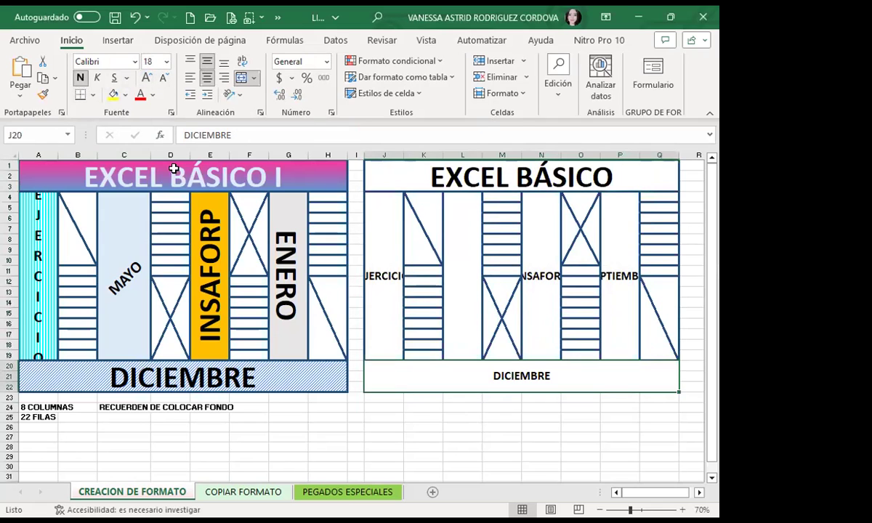
left_click(147, 78)
left_click(147, 77)
left_click(147, 78)
left_click(147, 77)
left_click(147, 78)
left_click(148, 78)
Format-paint the EJERCICIO block's formatting onto the AGOSTO block.
left_click(372, 247)
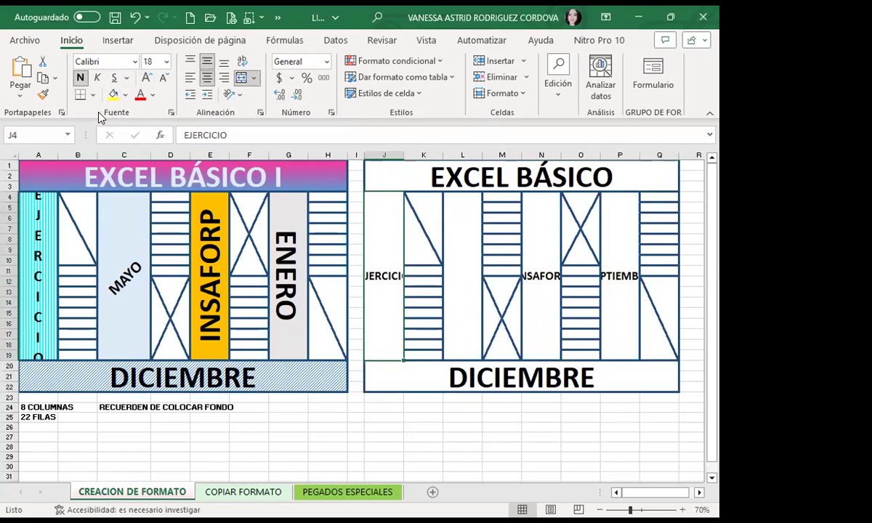
left_click(43, 93)
left_click(444, 262)
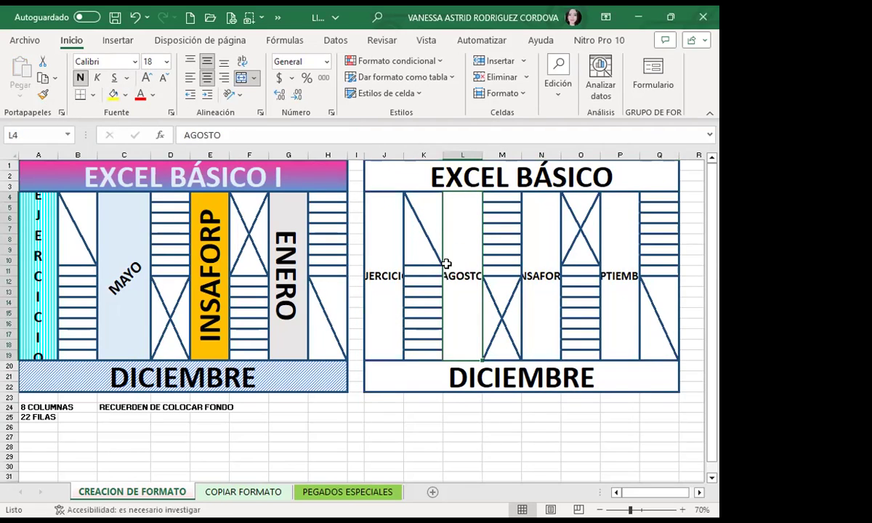
left_click(375, 273)
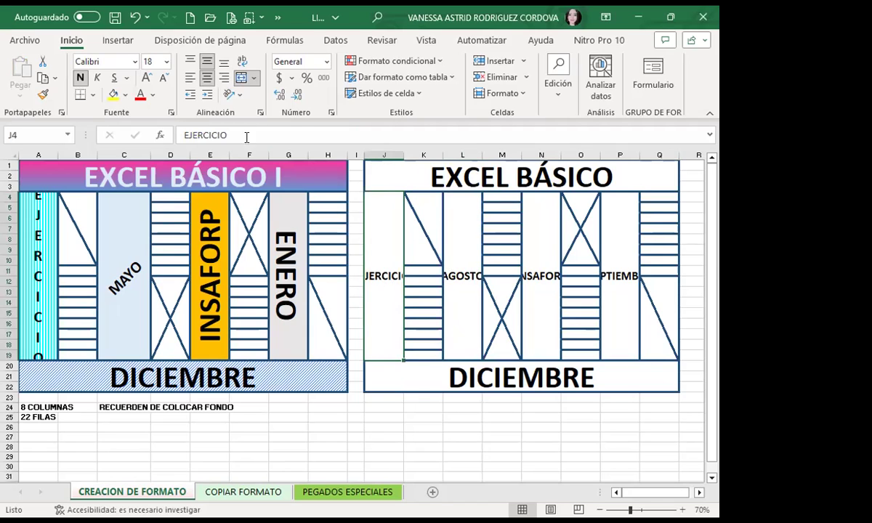
Stack EJERCICIO as vertical text and angle AGOSTO counterclockwise.
left_click(232, 95)
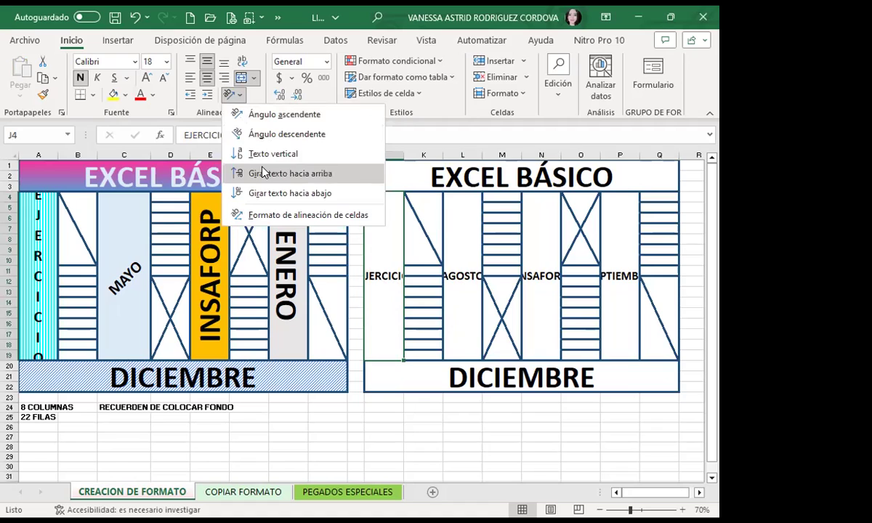
left_click(261, 155)
left_click(466, 287)
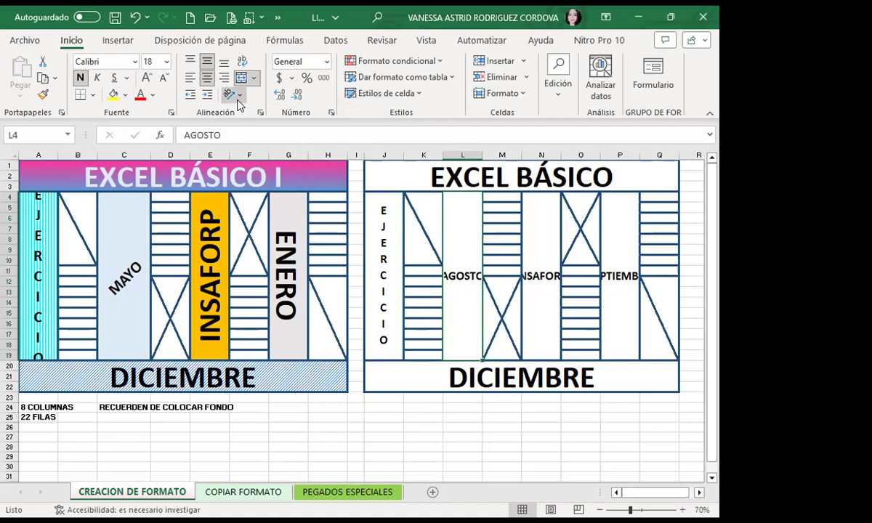
left_click(231, 94)
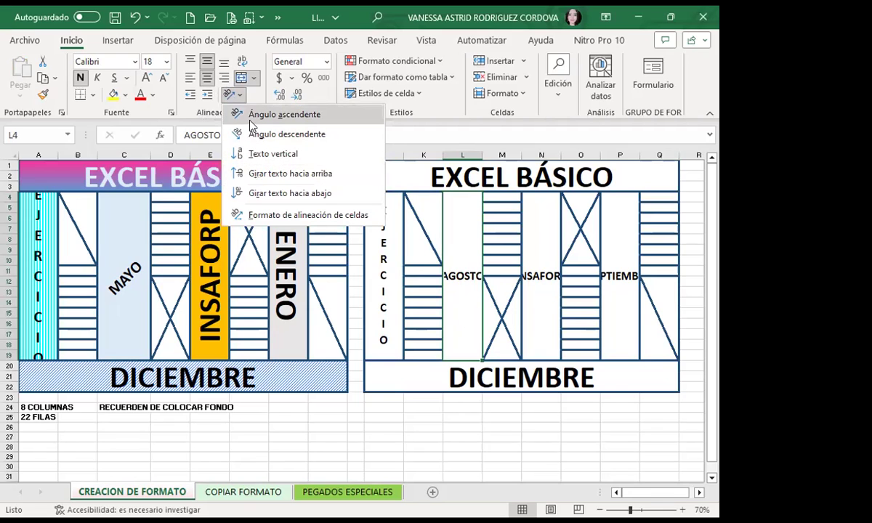
left_click(283, 114)
Rotate INSAFORP to read upward at font size 48.
left_click(541, 280)
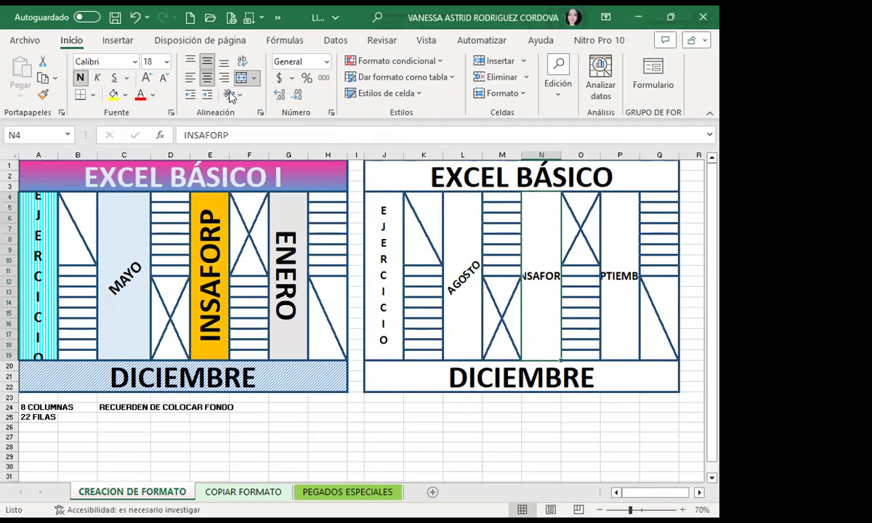
left_click(231, 95)
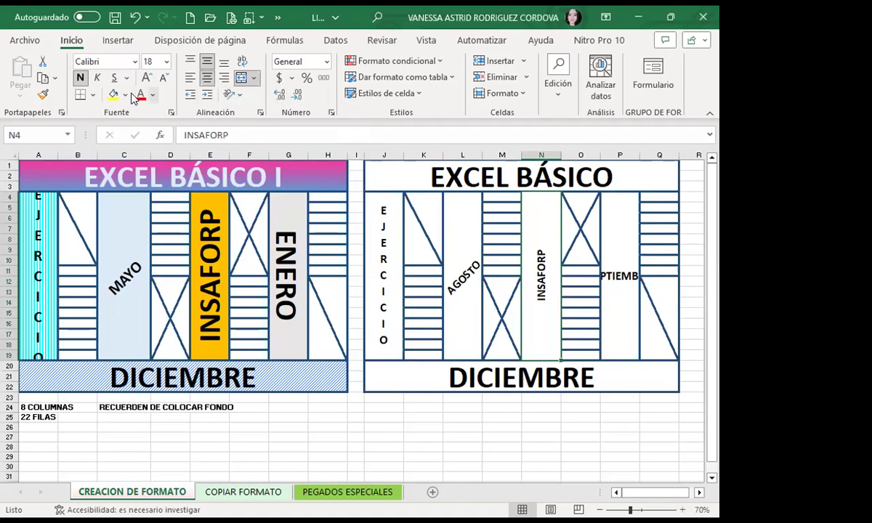
left_click(147, 78)
left_click(147, 77)
left_click(147, 78)
left_click(148, 78)
left_click(147, 77)
left_click(148, 78)
left_click(147, 77)
left_click(147, 77)
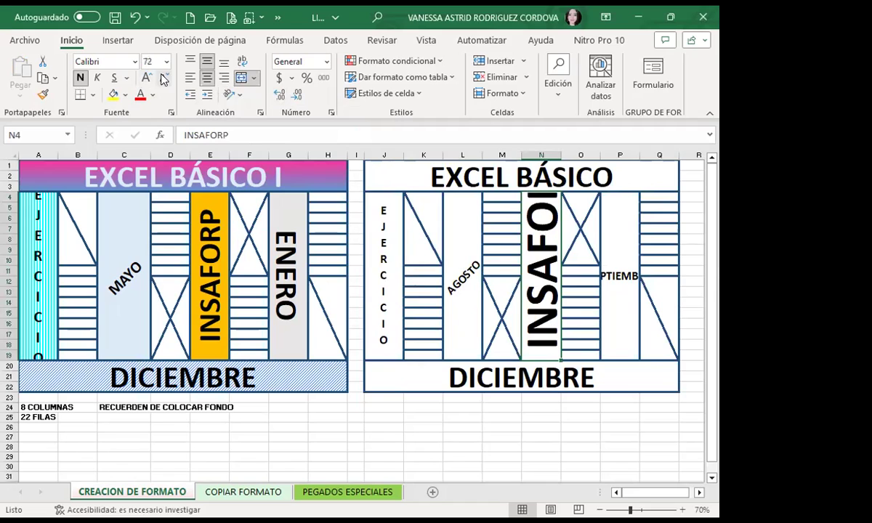
left_click(165, 78)
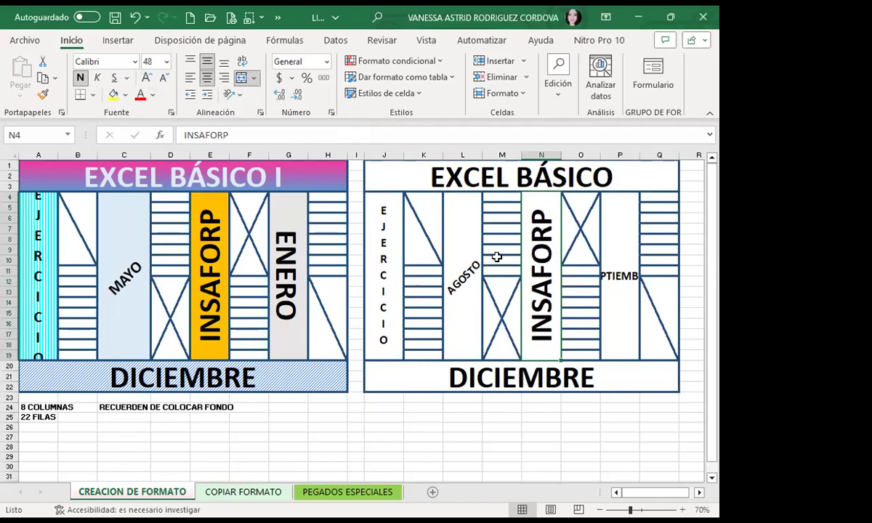
Rotate SEPTIEMBRE to read downward at font size 36.
left_click(614, 263)
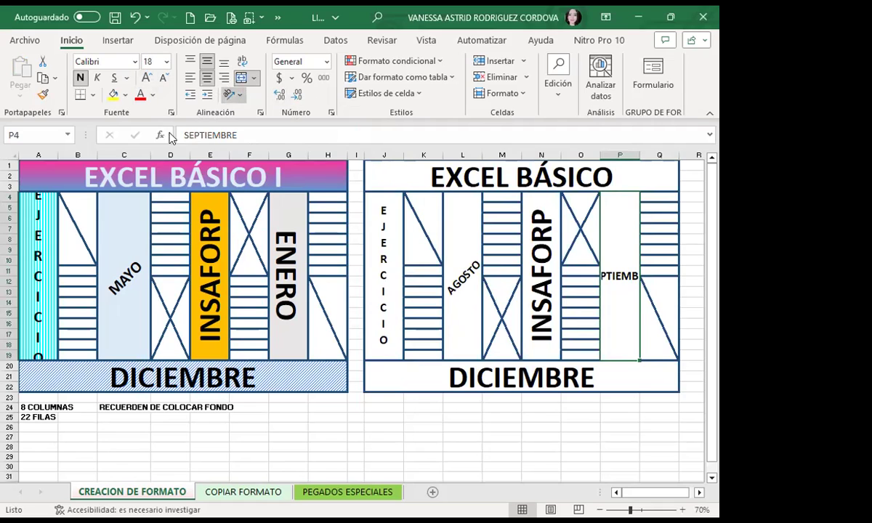
left_click(254, 180)
left_click(148, 78)
left_click(147, 78)
left_click(148, 78)
left_click(148, 78)
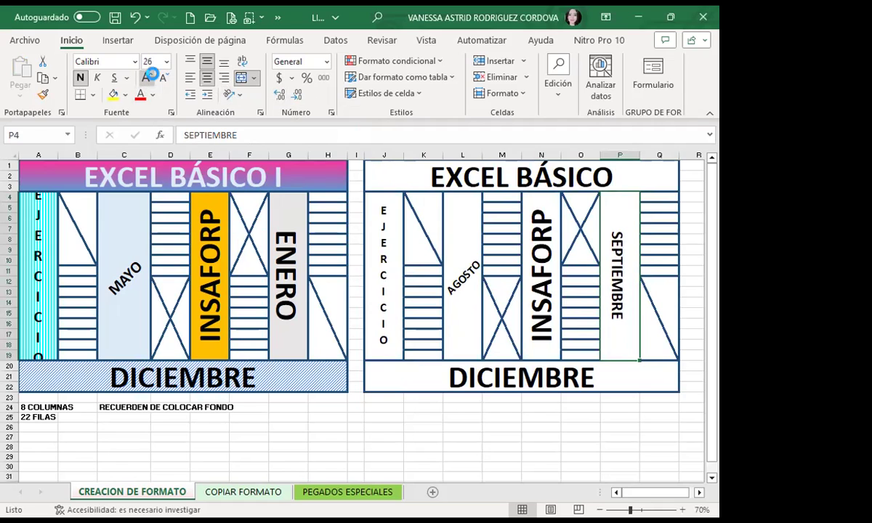
left_click(148, 78)
left_click(147, 78)
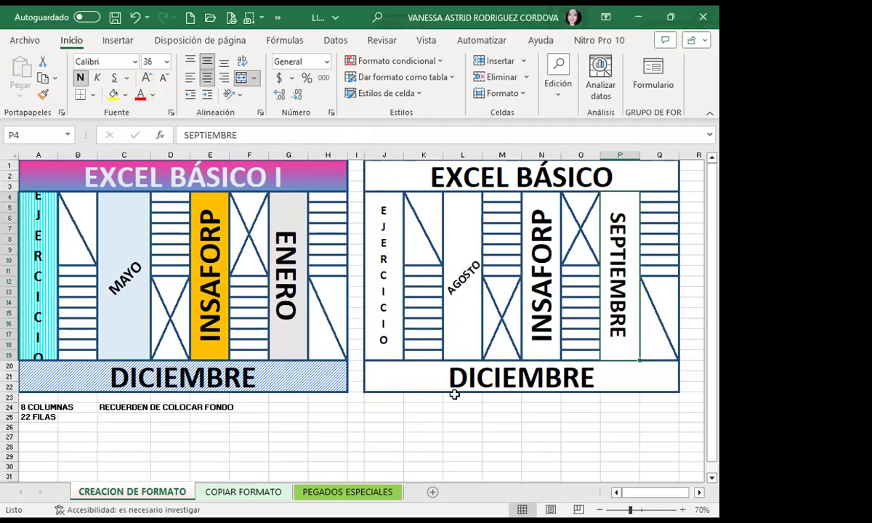
left_click(414, 386)
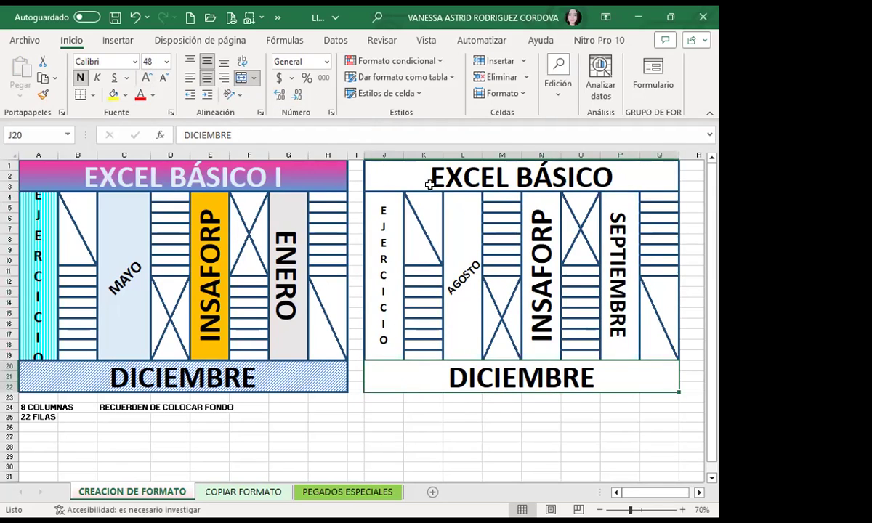
Set J1:Q22 to Amasis MT Pro Black with no fill colour.
left_click_drag(429, 184, 574, 376)
left_click(135, 62)
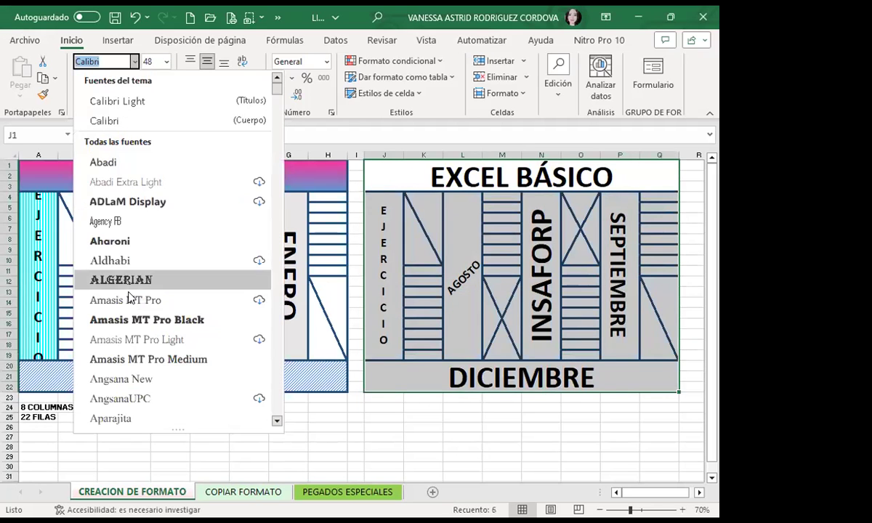
left_click(130, 320)
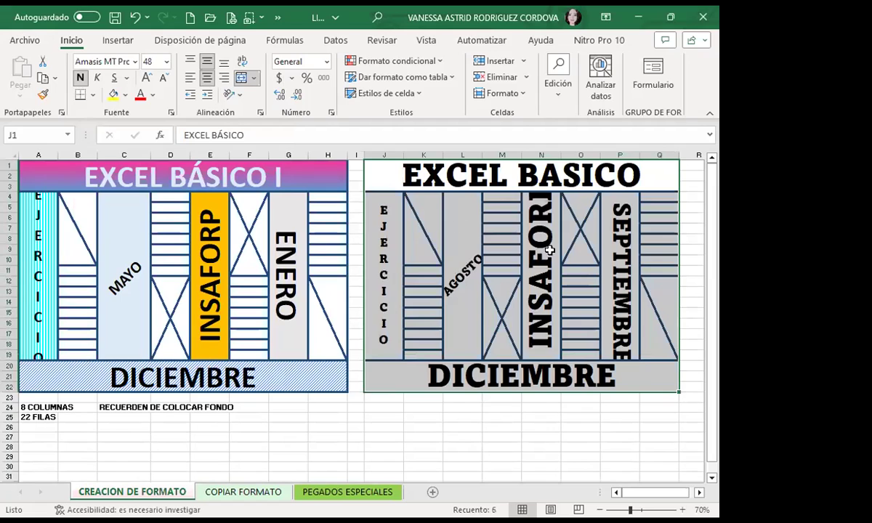
left_click(542, 276)
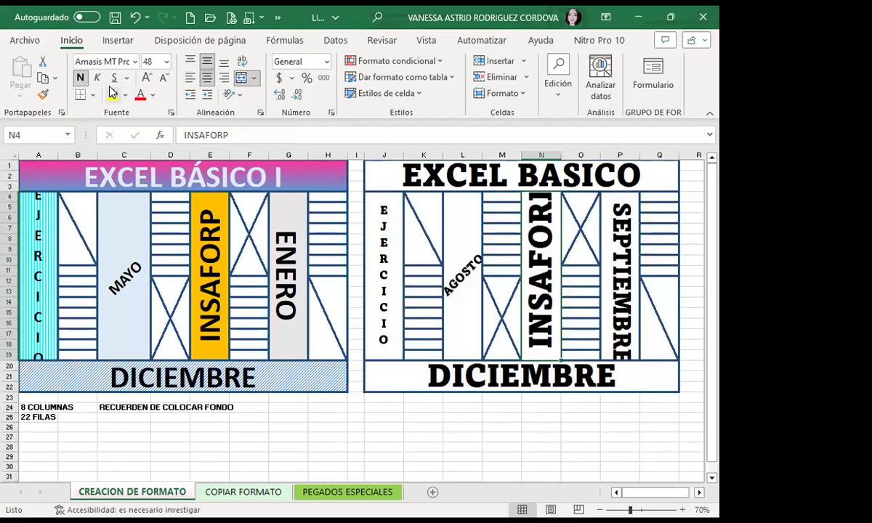
Shrink INSAFORP to 36 pt and SEPTIEMBRE to 28 pt so both fit.
left_click(163, 77)
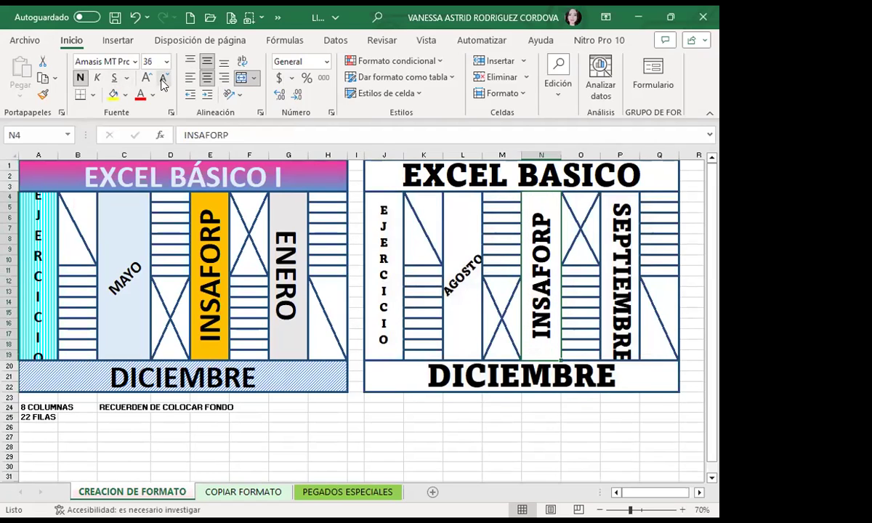
left_click(617, 240)
left_click(163, 77)
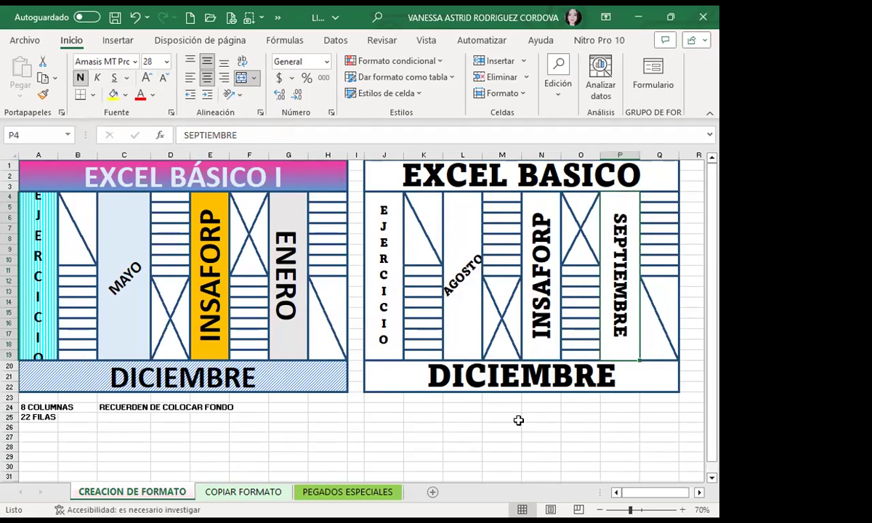
left_click(510, 417)
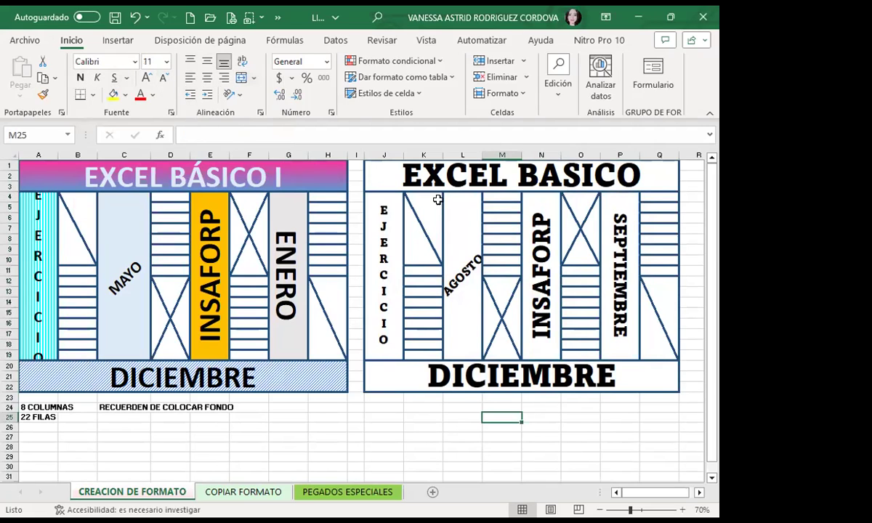
Fill title cell J1 with a two-colour gradient, pink Color 1 fading to blue.
left_click(415, 171)
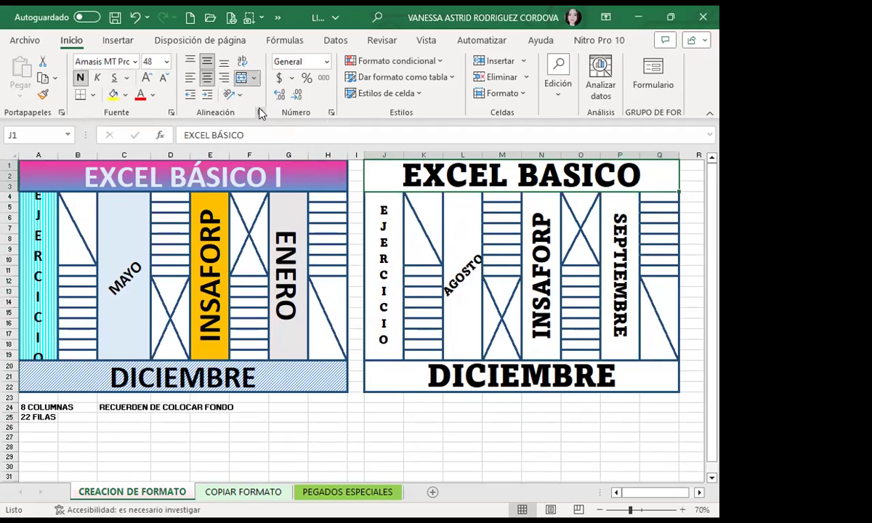
left_click(260, 113)
left_click(488, 159)
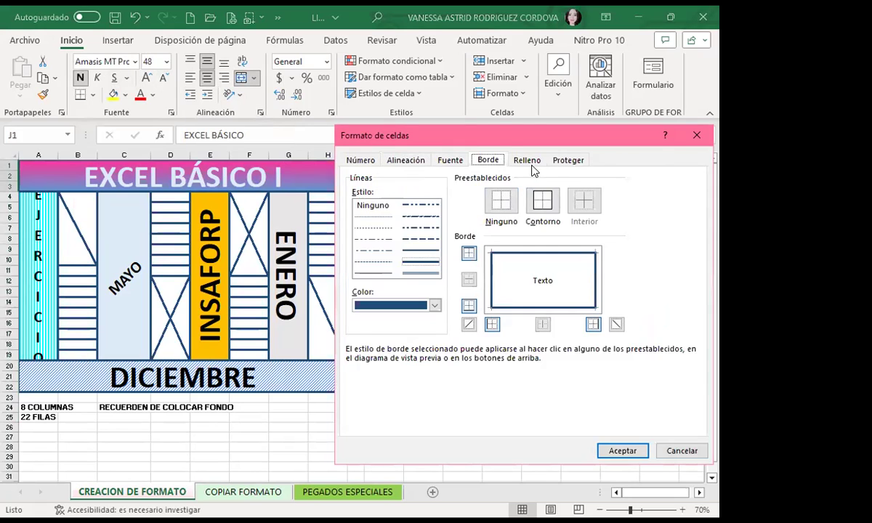
left_click(527, 160)
left_click(420, 321)
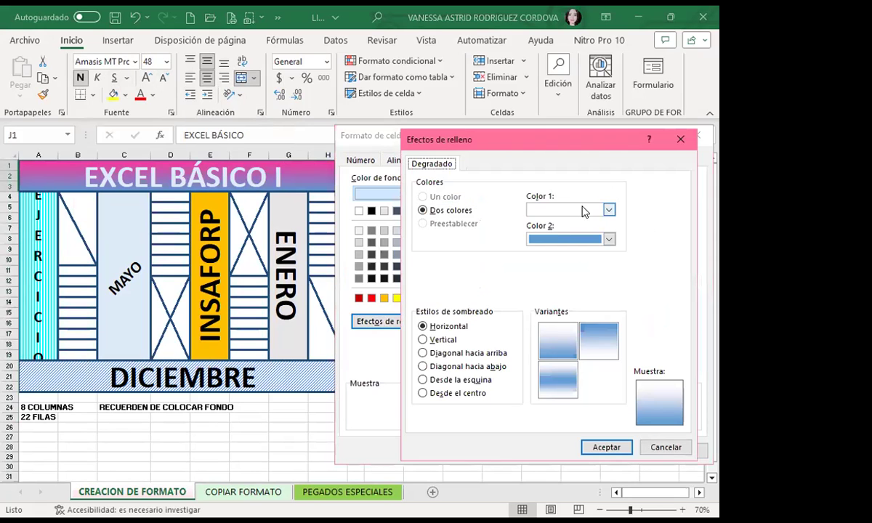
left_click(610, 211)
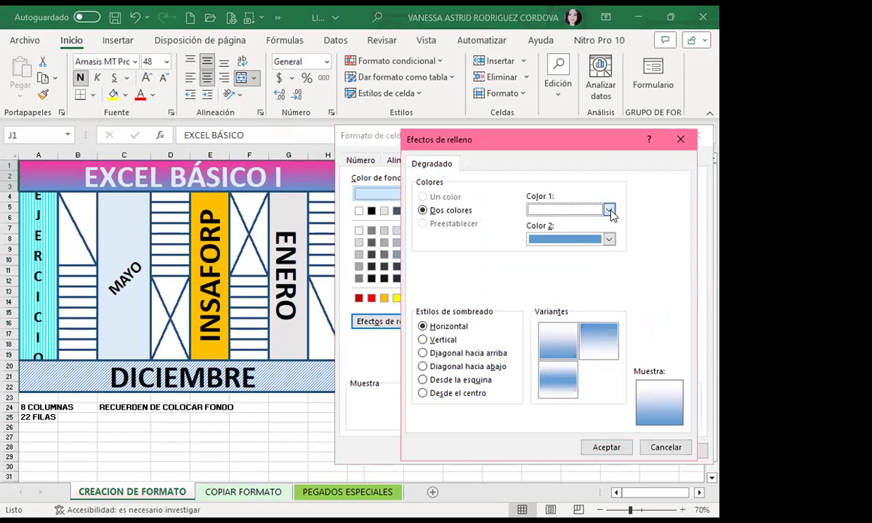
left_click(610, 210)
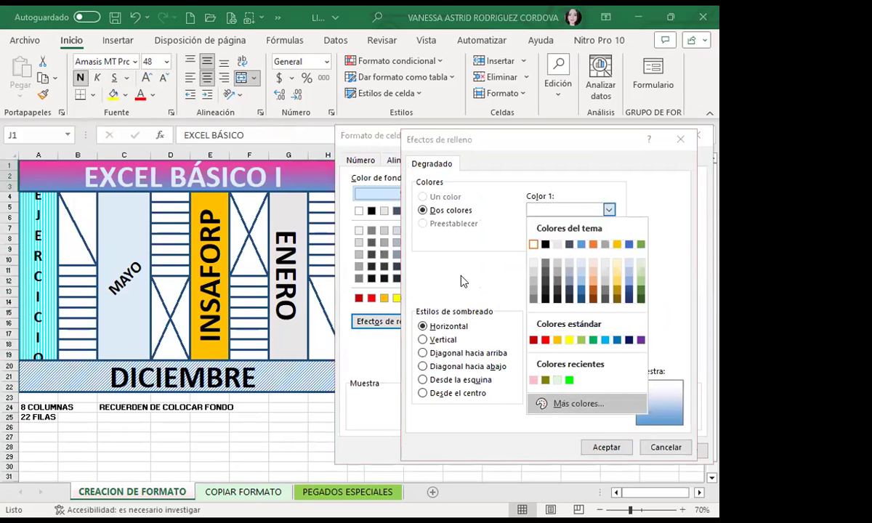
left_click(574, 404)
left_click(535, 311)
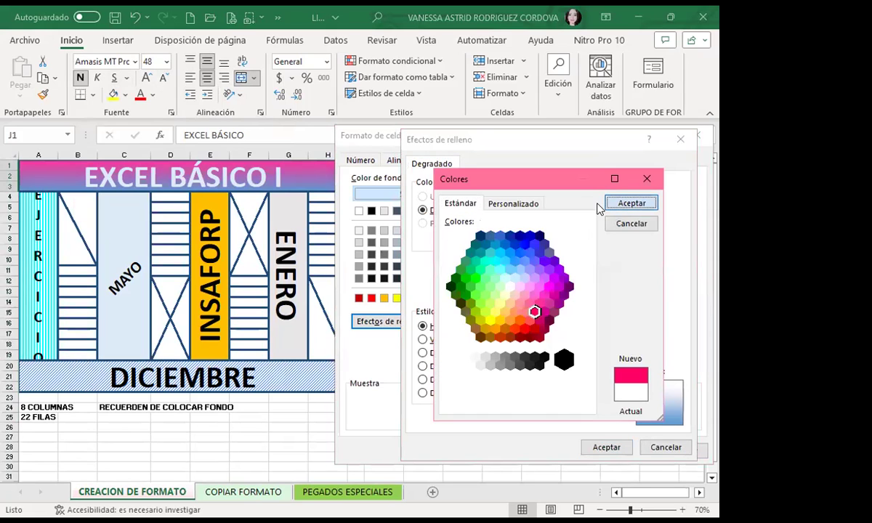
left_click(614, 204)
left_click(614, 449)
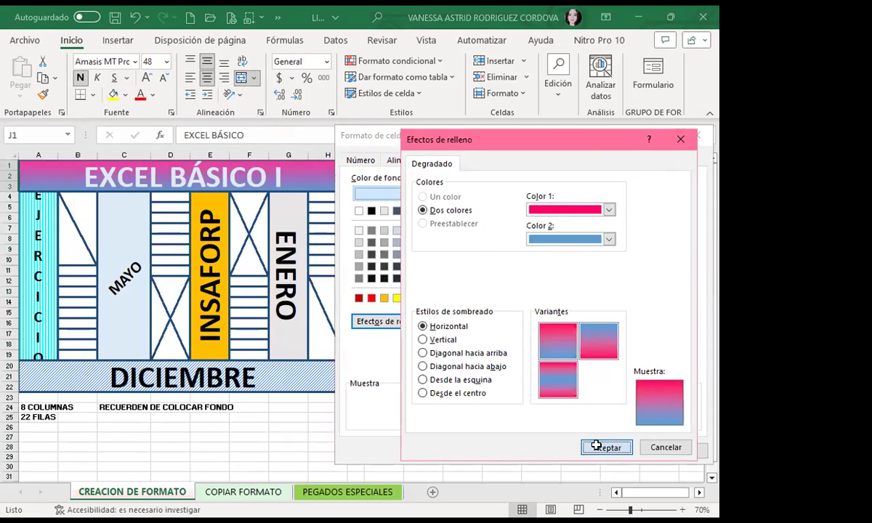
left_click(596, 445)
left_click(520, 375)
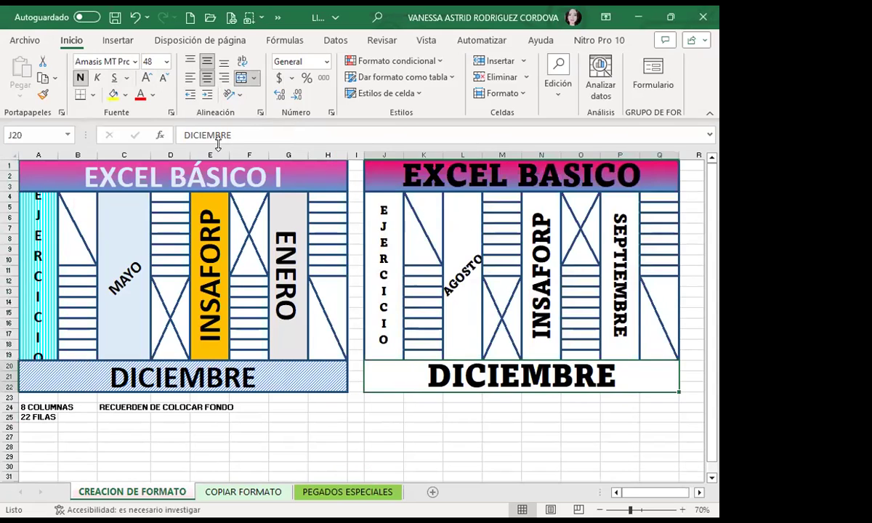
Give the DICIEMBRE cell J20 a light-blue thin diagonal stripe pattern fill.
left_click(258, 112)
left_click(526, 159)
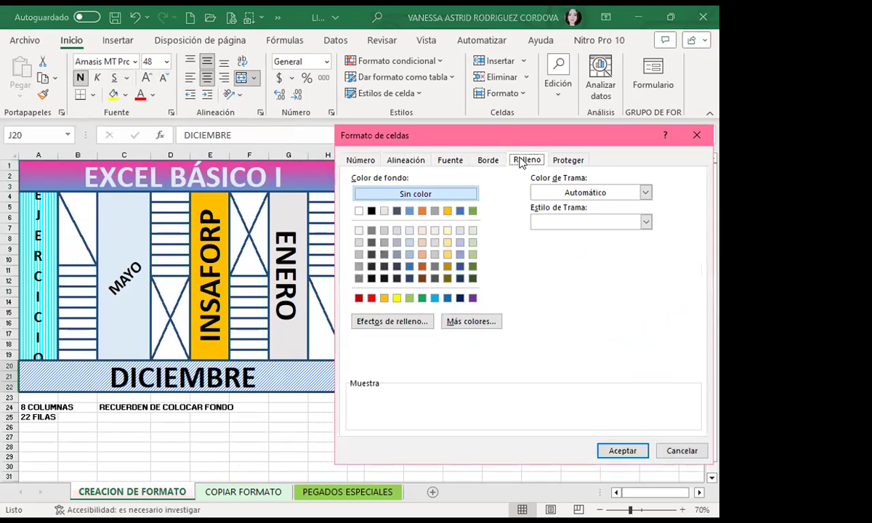
left_click(645, 192)
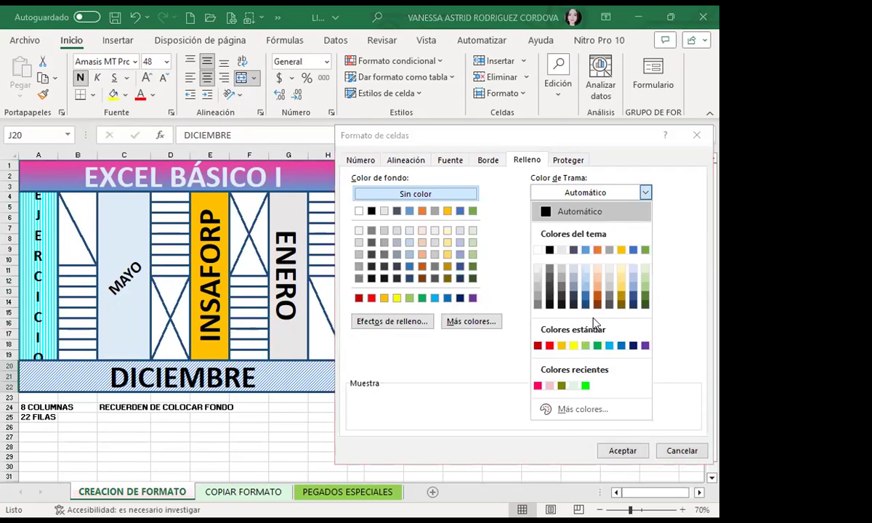
left_click(586, 287)
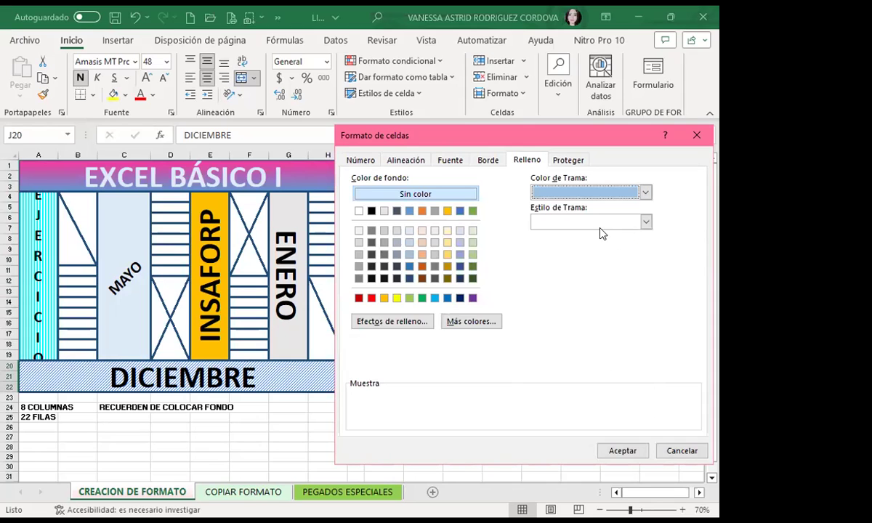
left_click(603, 222)
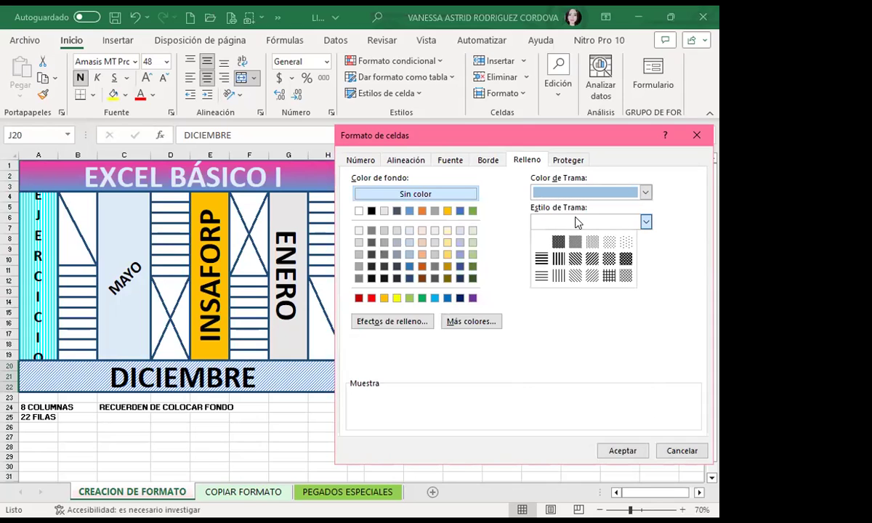
left_click(575, 275)
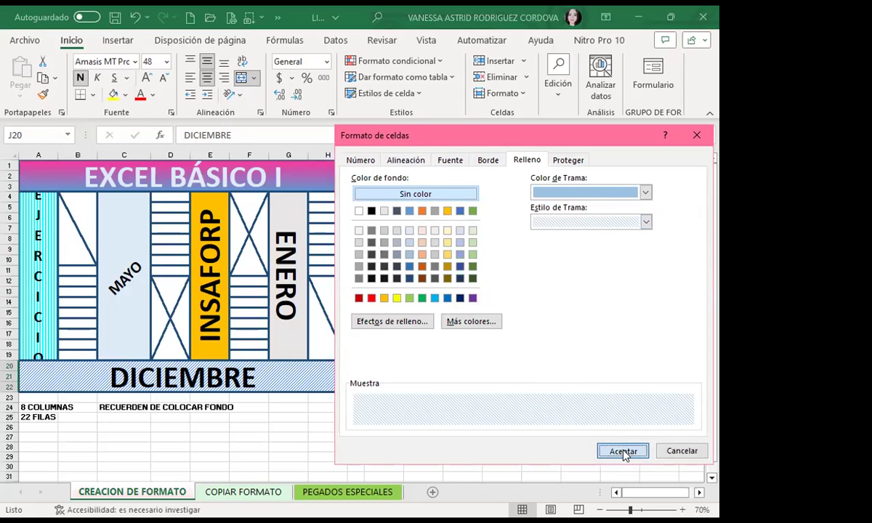
left_click(622, 449)
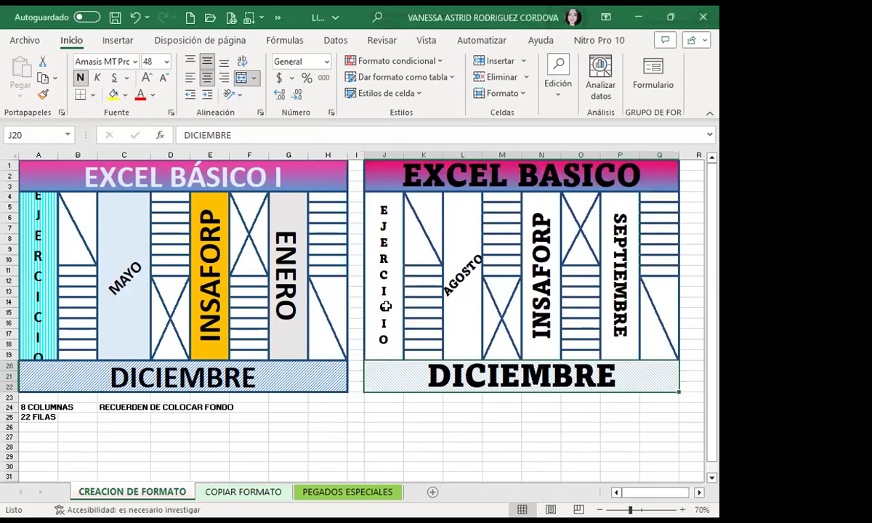
Give the EJERCICIO column J4 a green thin vertical-stripe pattern fill.
left_click(392, 192)
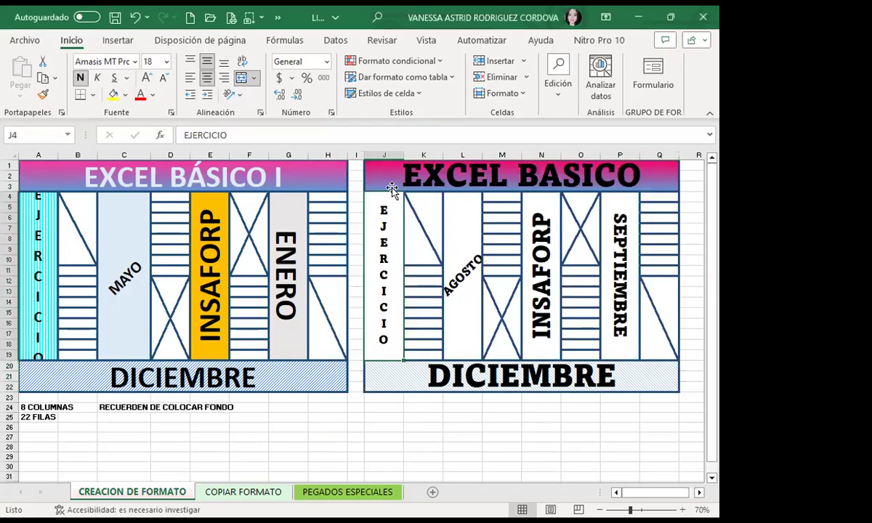
left_click(259, 113)
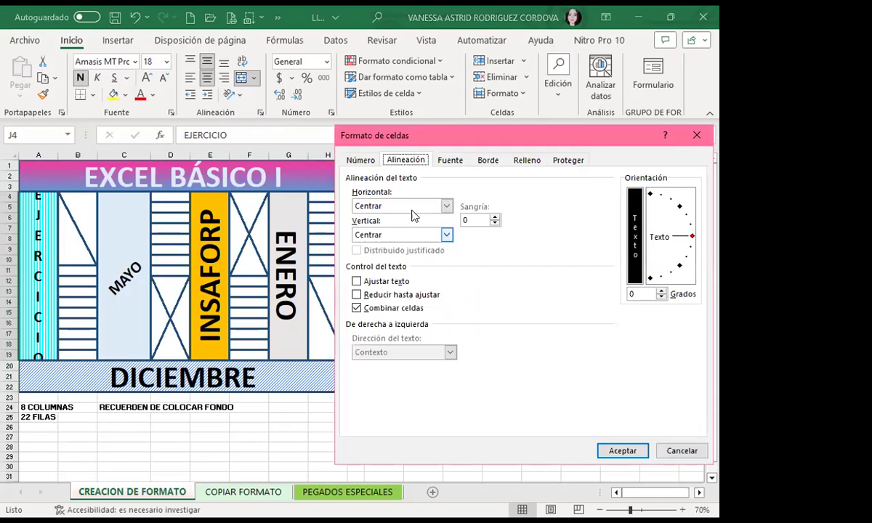
left_click(524, 159)
left_click(646, 192)
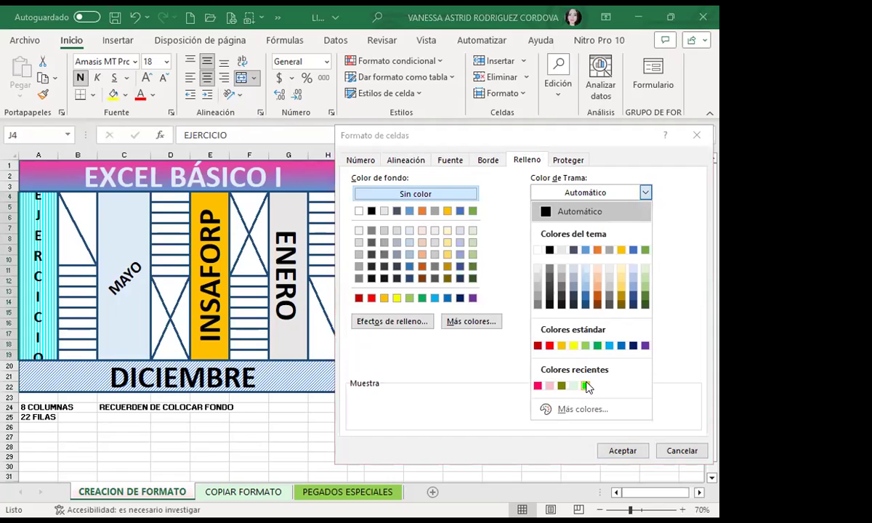
left_click(588, 386)
left_click(645, 221)
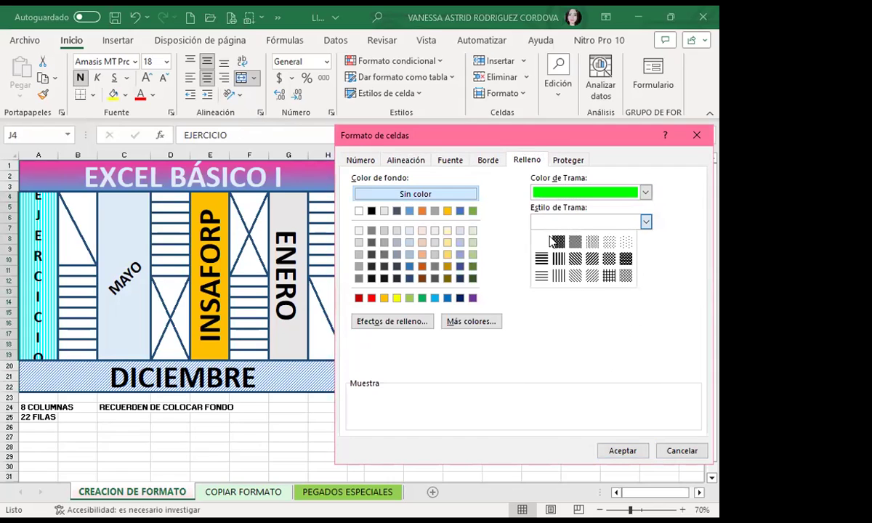
left_click(559, 276)
left_click(623, 451)
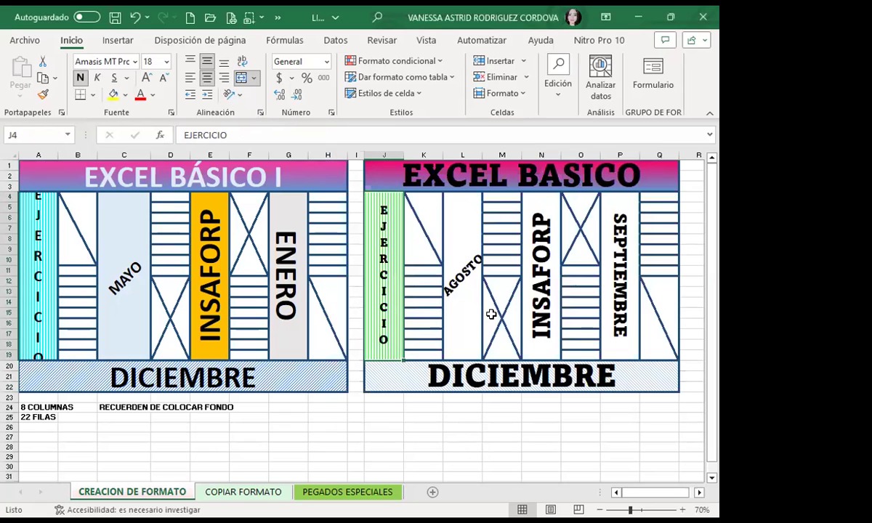
Fill the AGOSTO column light pink, INSAFORP pale green and SEPTIEMBRE grey.
left_click(466, 299)
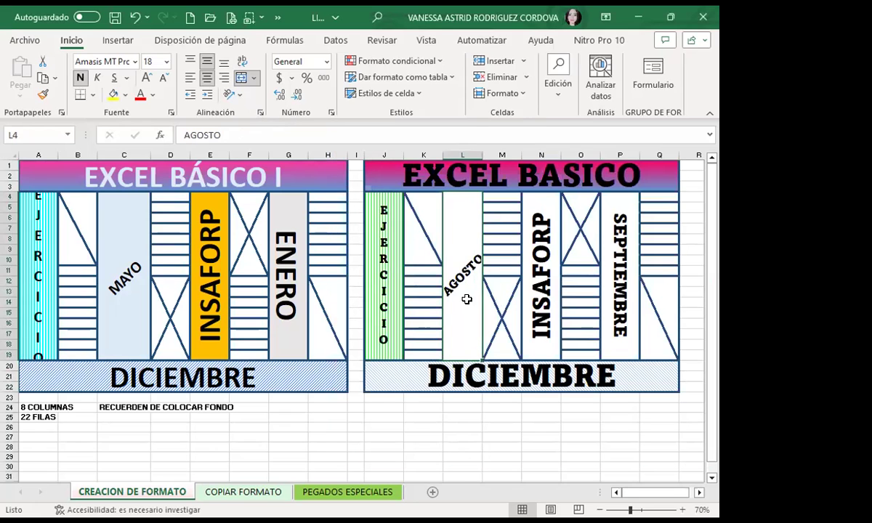
left_click(125, 95)
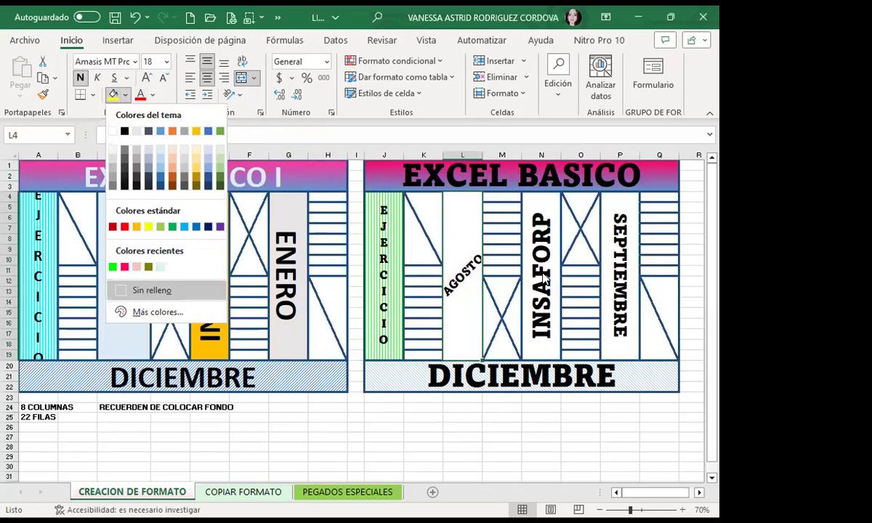
left_click(138, 267)
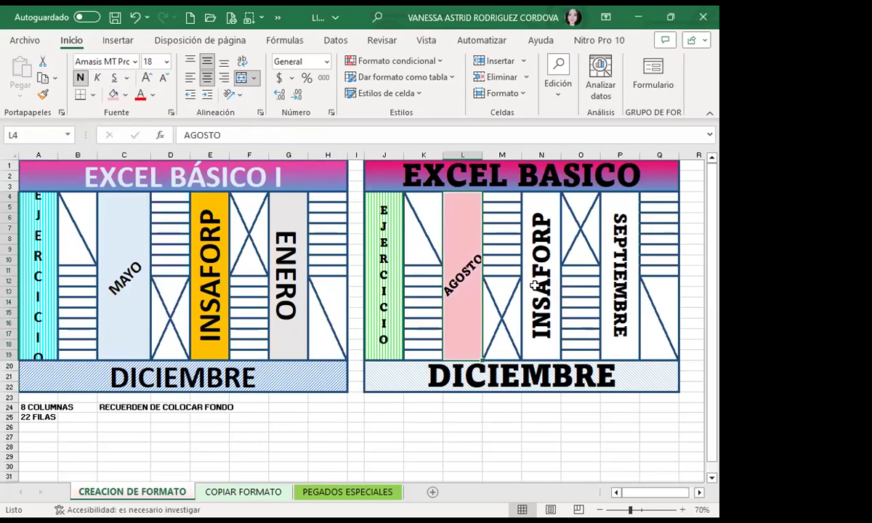
key("Right")
key("Right")
left_click(124, 95)
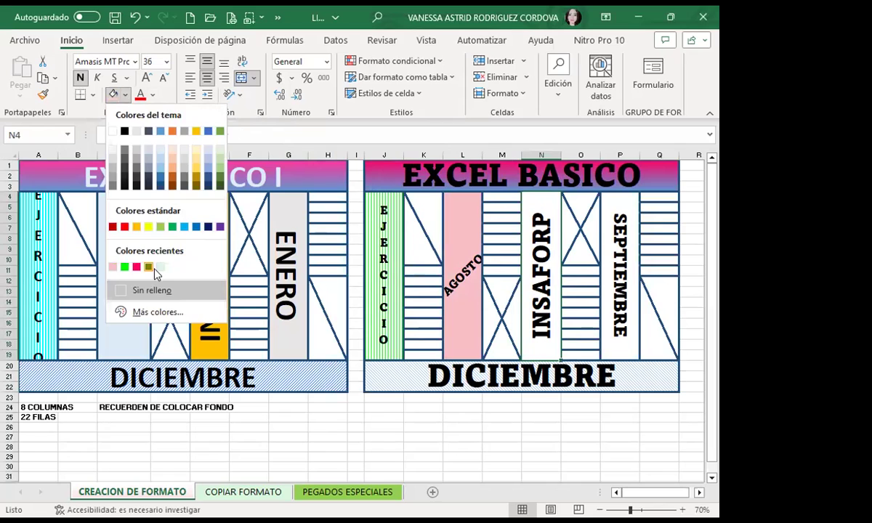
left_click(160, 268)
key("Right")
key("Right")
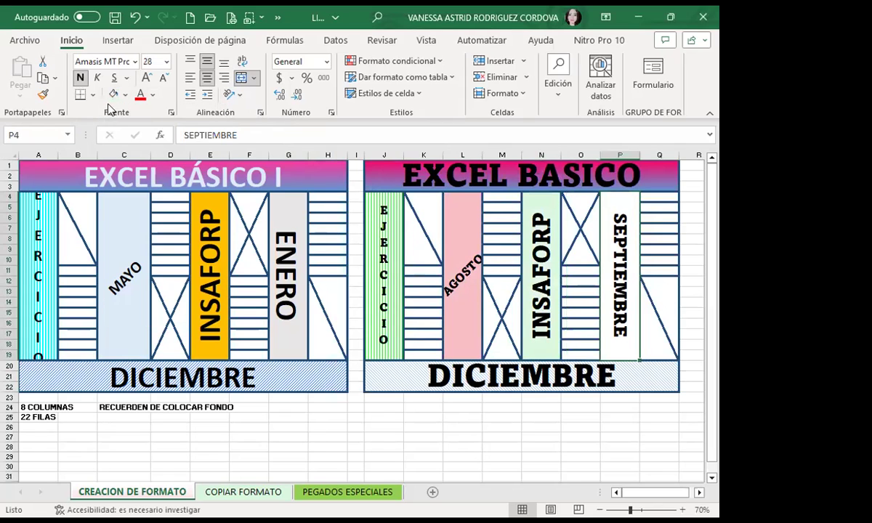
left_click(126, 95)
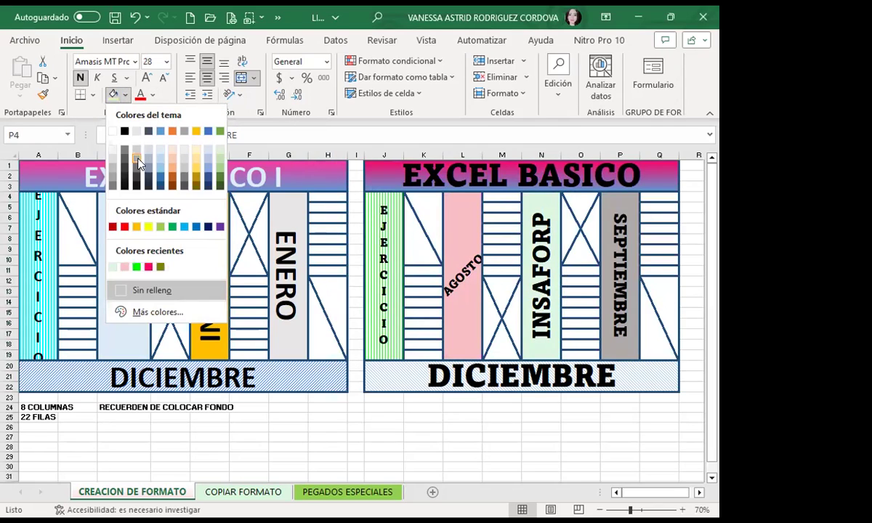
left_click(138, 164)
Review the EXCEL BÁSICO title and the recoloured AGOSTO column.
left_click(405, 436)
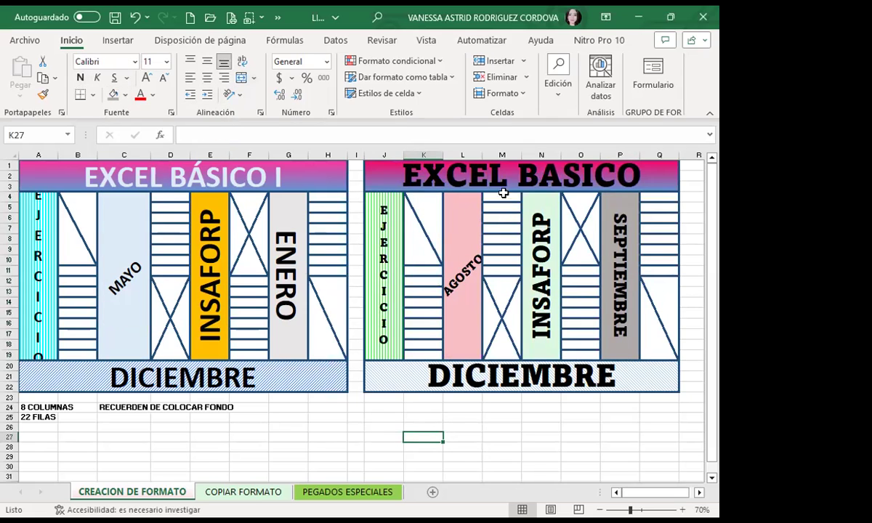
left_click(501, 181)
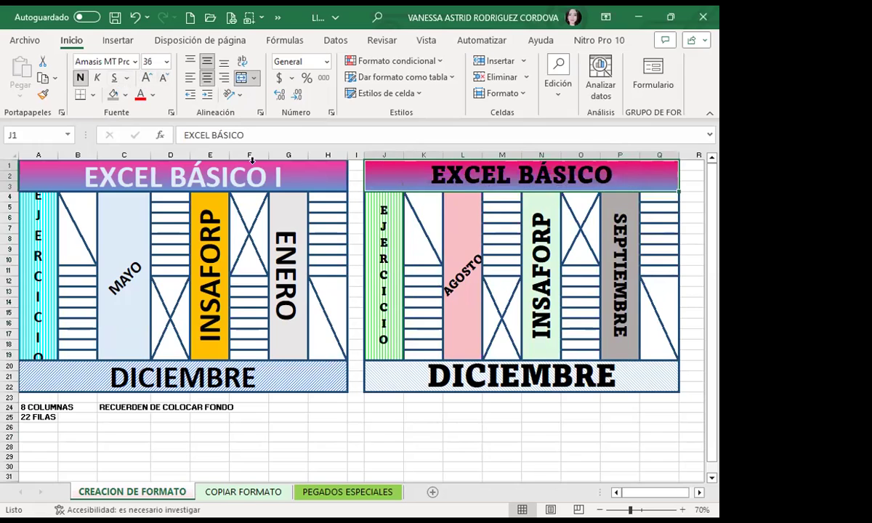
left_click(421, 433)
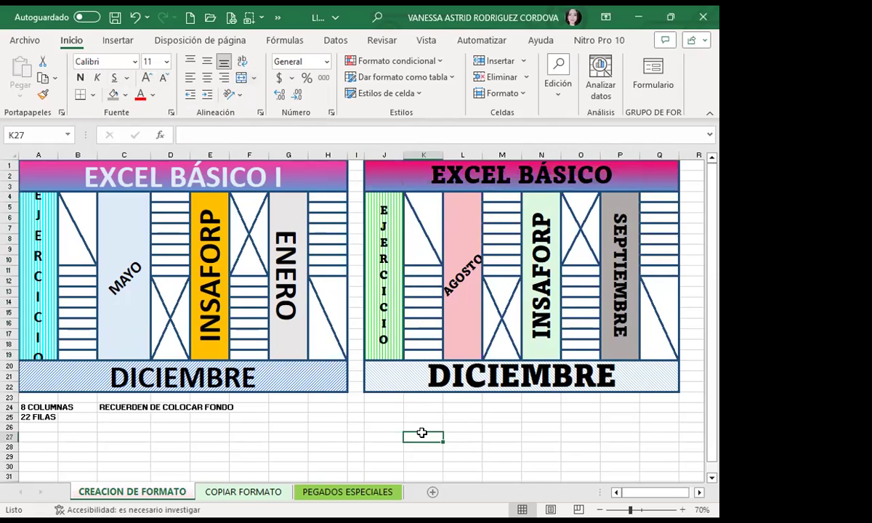
left_click(468, 287)
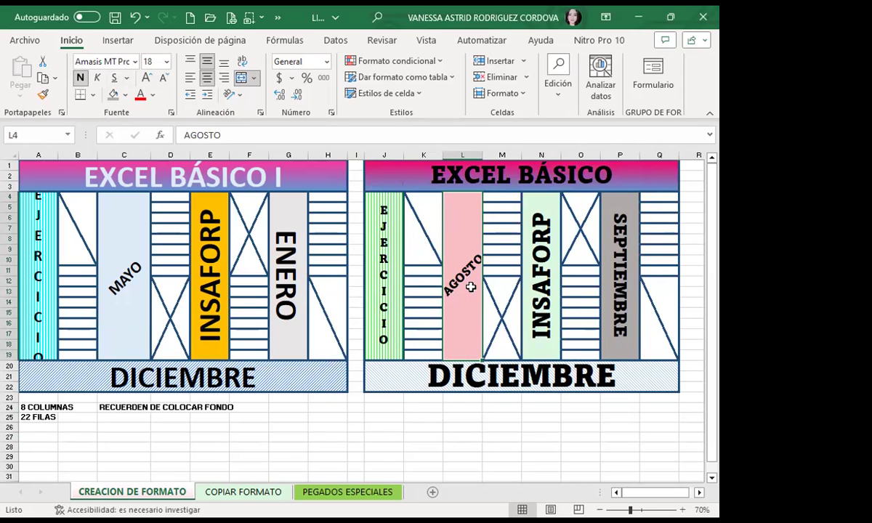
Turn off Líneas de cuadrícula on the Vista tab and return to Inicio.
left_click(429, 40)
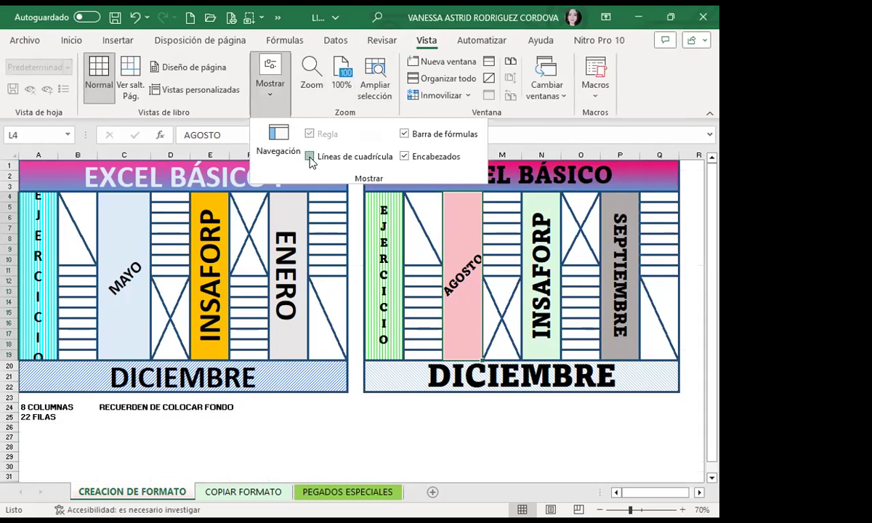
left_click(308, 157)
left_click(71, 40)
left_click(71, 40)
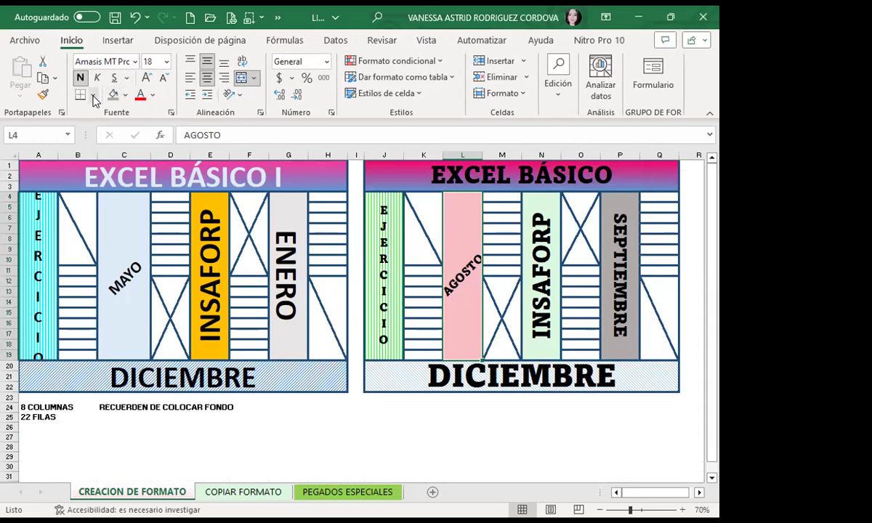
left_click(93, 101)
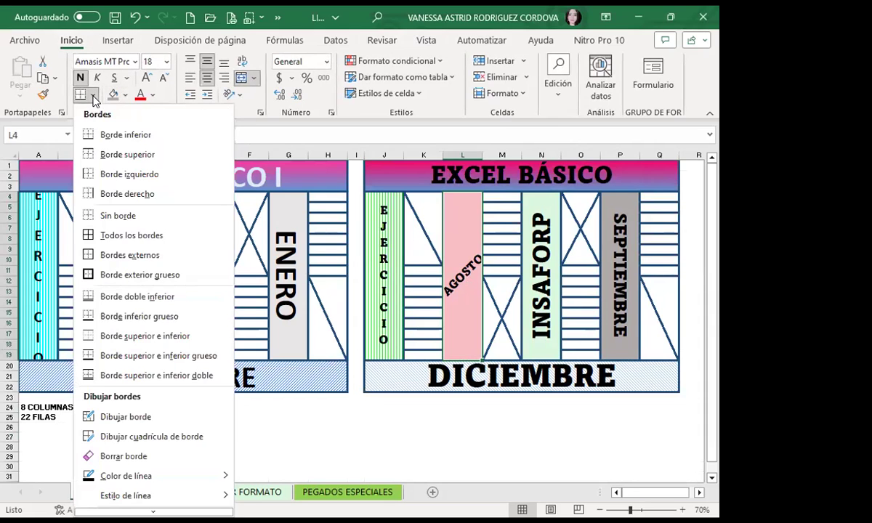
left_click(167, 104)
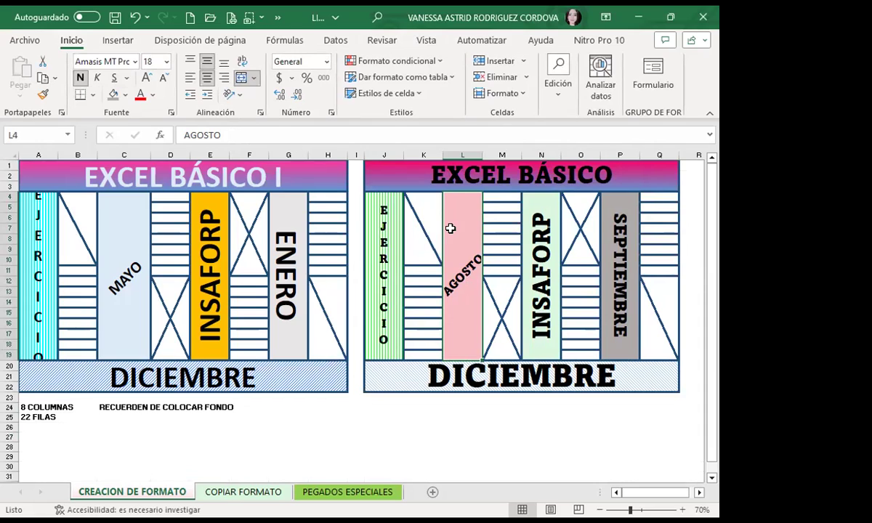
left_click(287, 436)
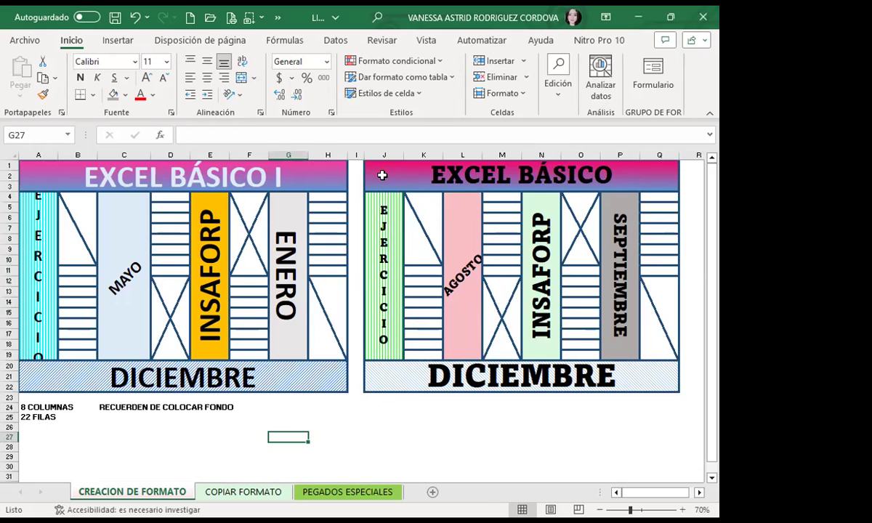
Pick up J1:Q22's formatting with Copiar formato and scroll down toward A37.
left_click_drag(382, 176, 570, 298)
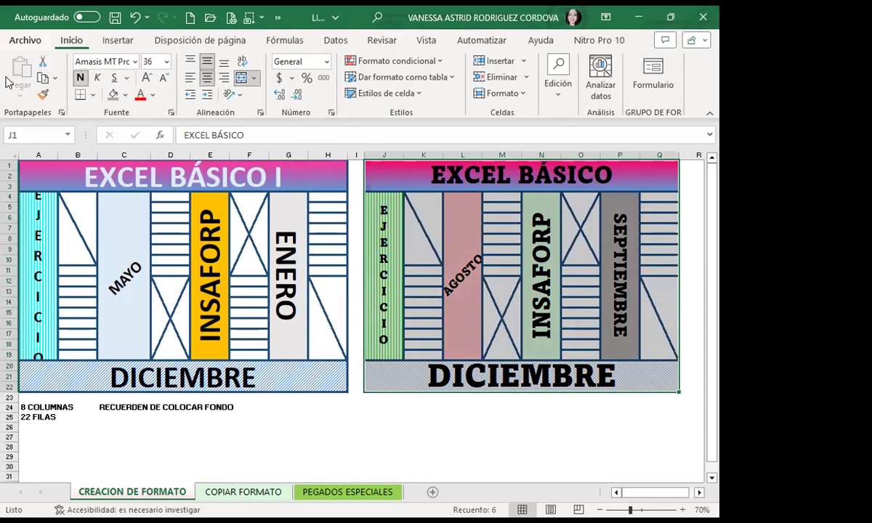
left_click(43, 94)
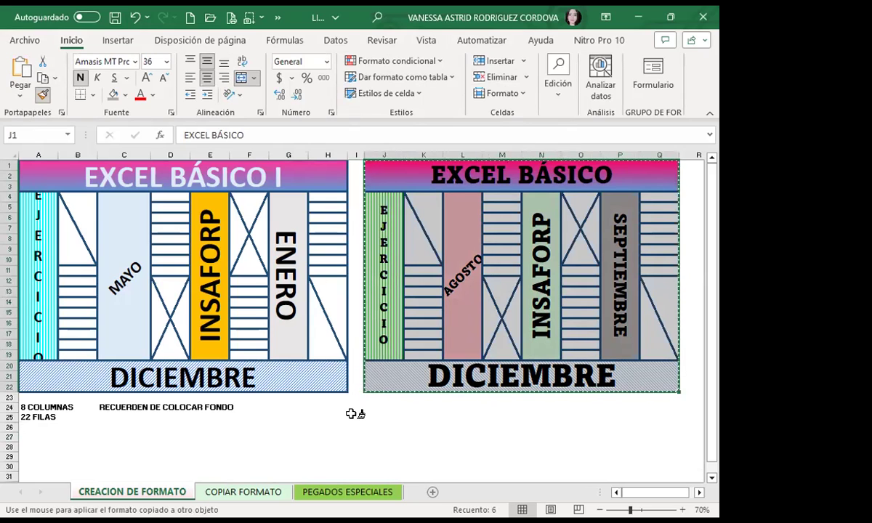
scroll(87, 429, "down", 6)
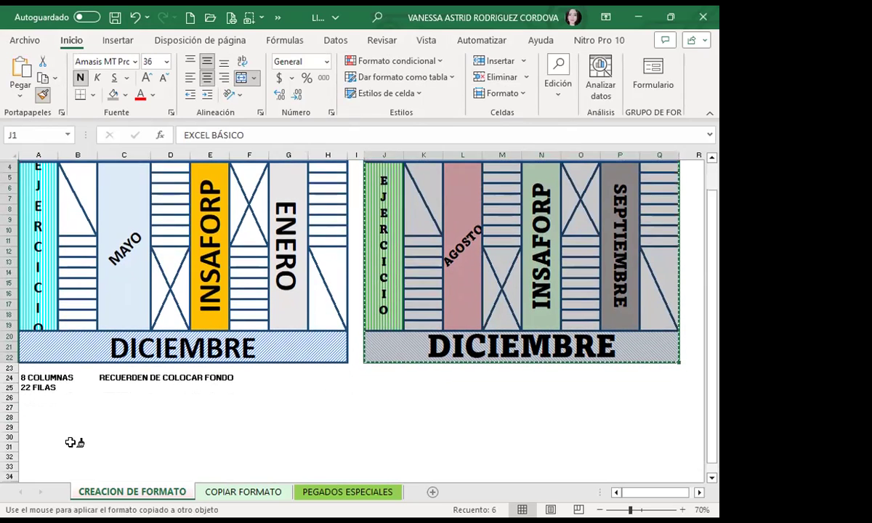
scroll(64, 369, "down", 3)
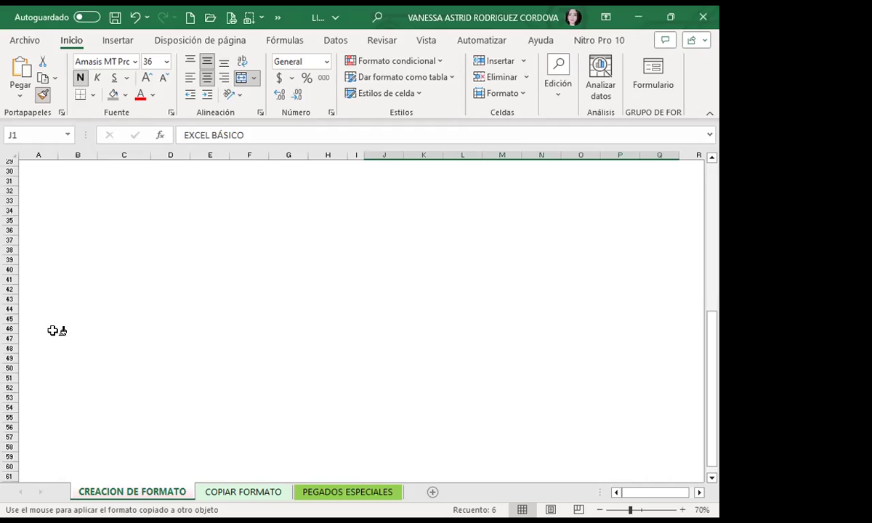
Paint the copied table format at A37 and type EXCEL BÁSICO into the header.
left_click(29, 237)
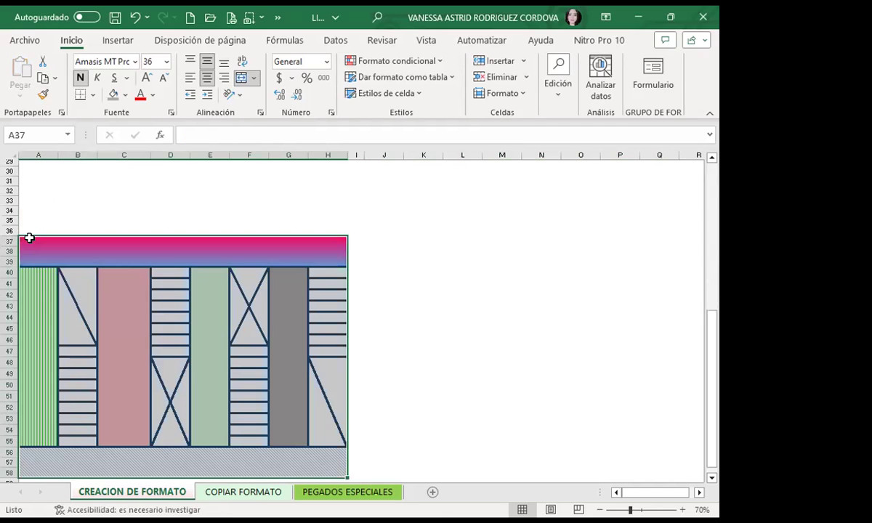
scroll(211, 320, "down", 2)
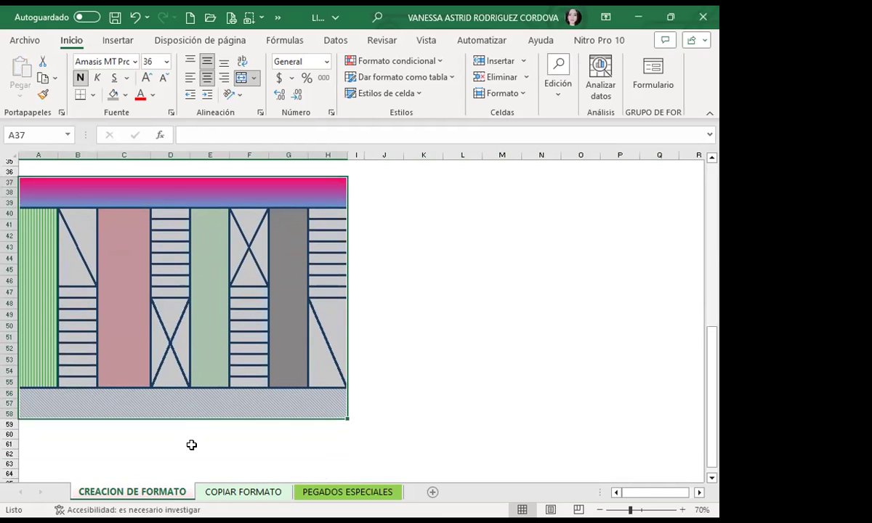
left_click(147, 191)
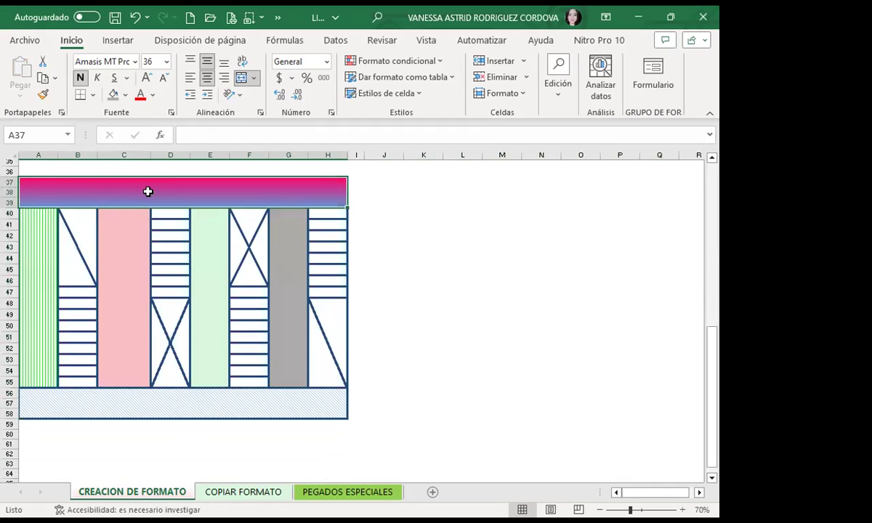
type("EC")
key("BackSpace")
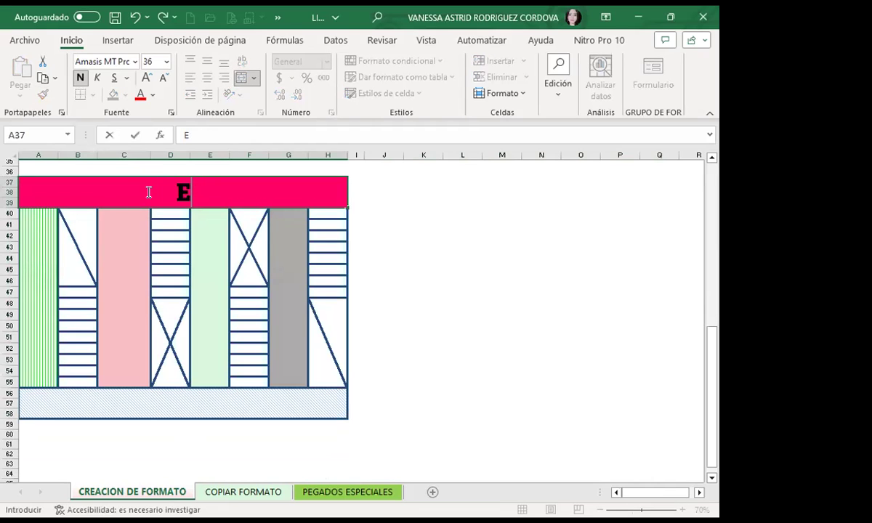
type("XCEL BÁSICO")
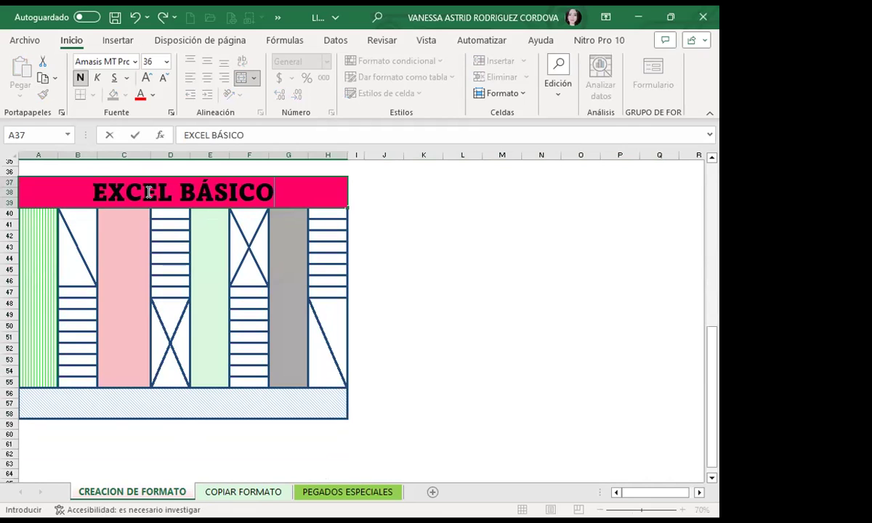
left_click(378, 336)
Copy the J1 header's gradient style onto the A37 header.
scroll(479, 302, "up", 4)
scroll(509, 276, "up", 7)
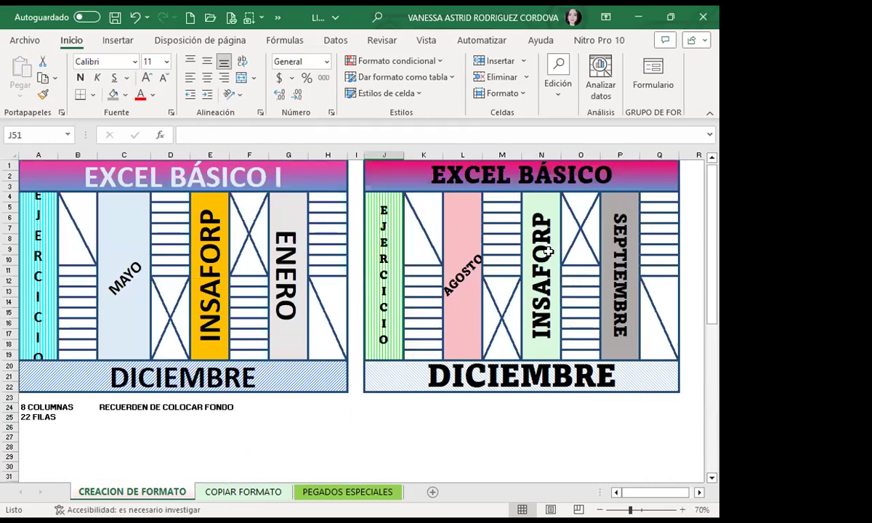
left_click(409, 173)
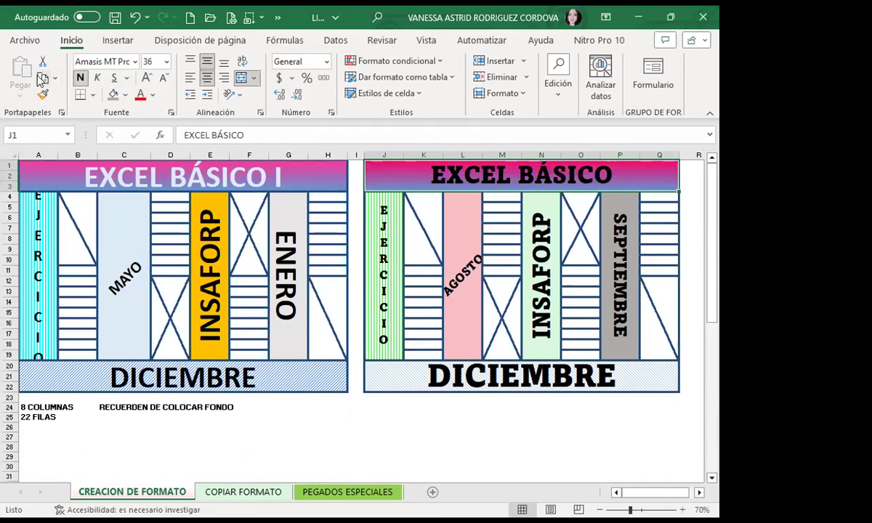
scroll(145, 356, "down", 4)
scroll(145, 352, "down", 4)
scroll(145, 353, "down", 1)
left_click(146, 272)
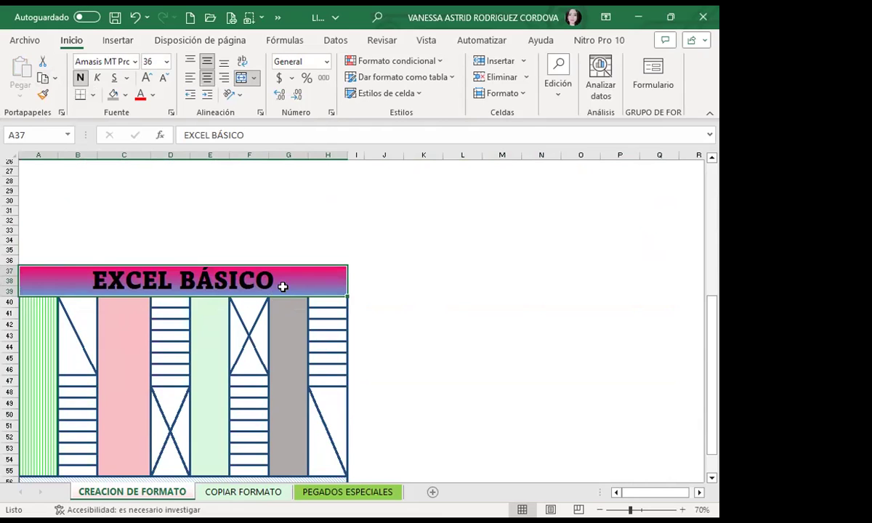
scroll(95, 312, "down", 3)
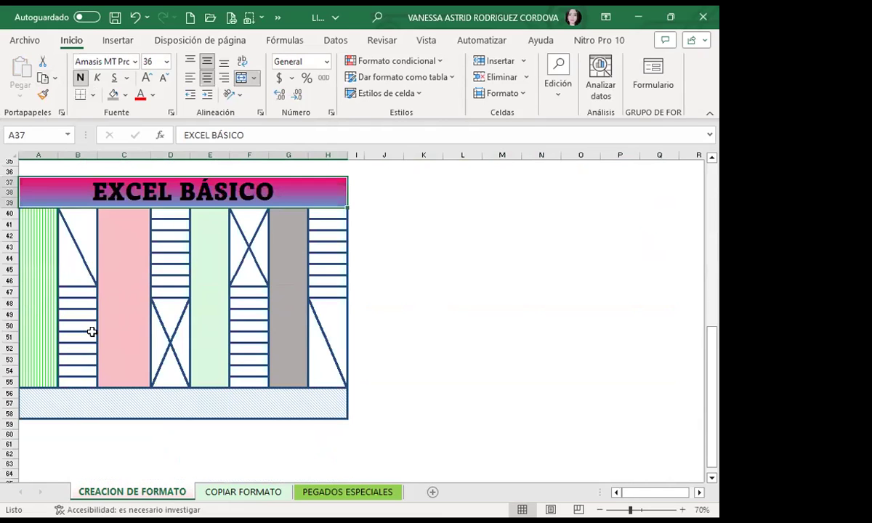
Enter a first name in A40, a second name in C40, and AGOSTO in E40.
left_click(36, 298)
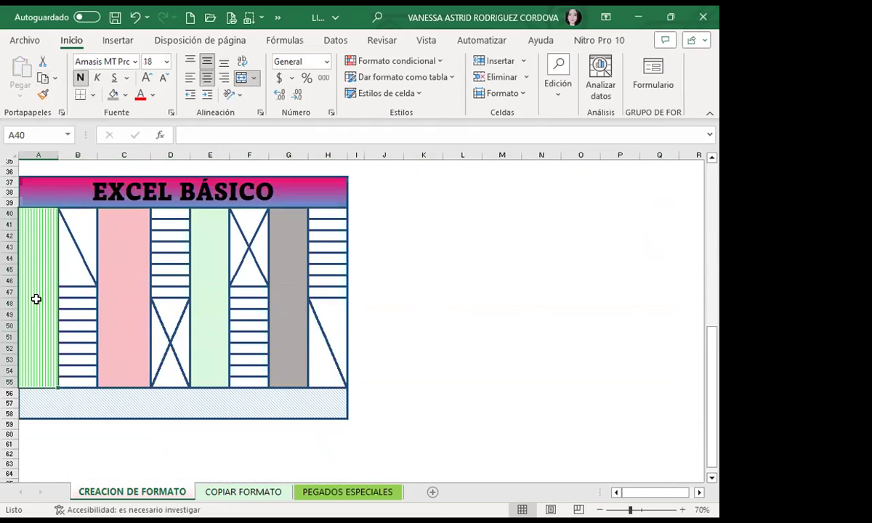
type("VANESSA")
key("Return")
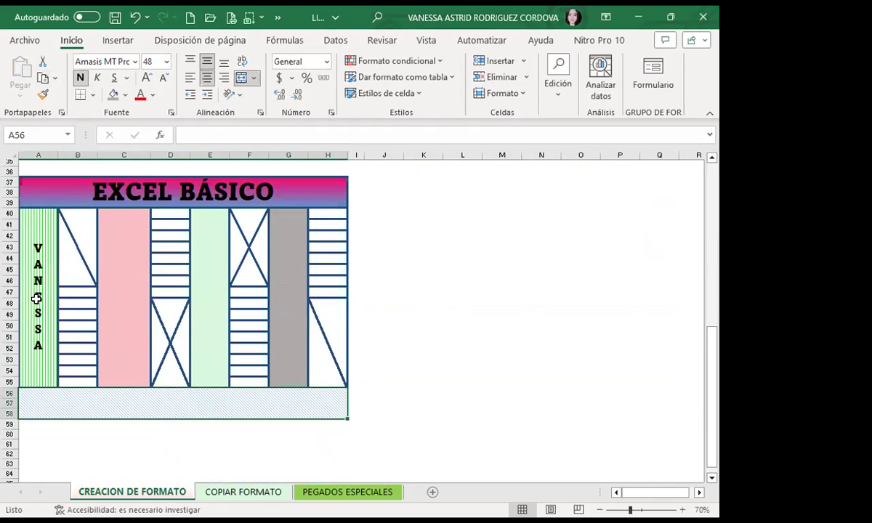
left_click(136, 269)
type("ASTRID")
key("Return")
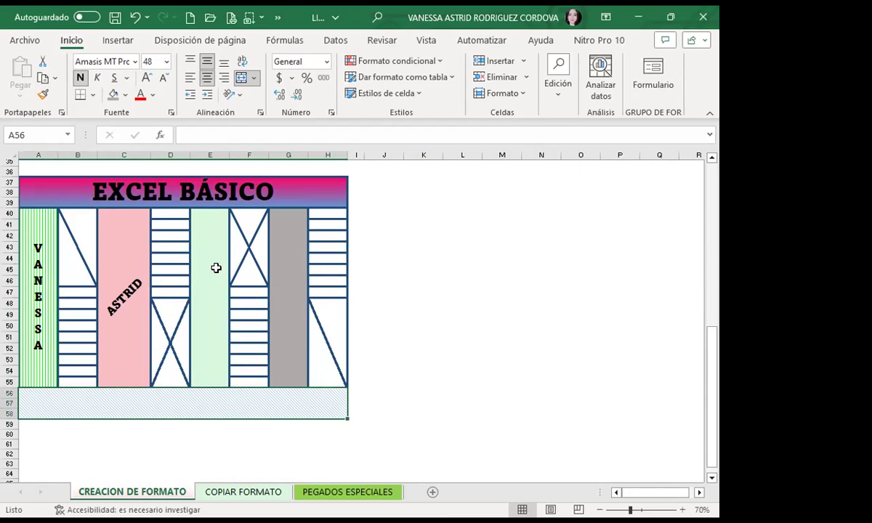
left_click(216, 268)
type("AGOSTO")
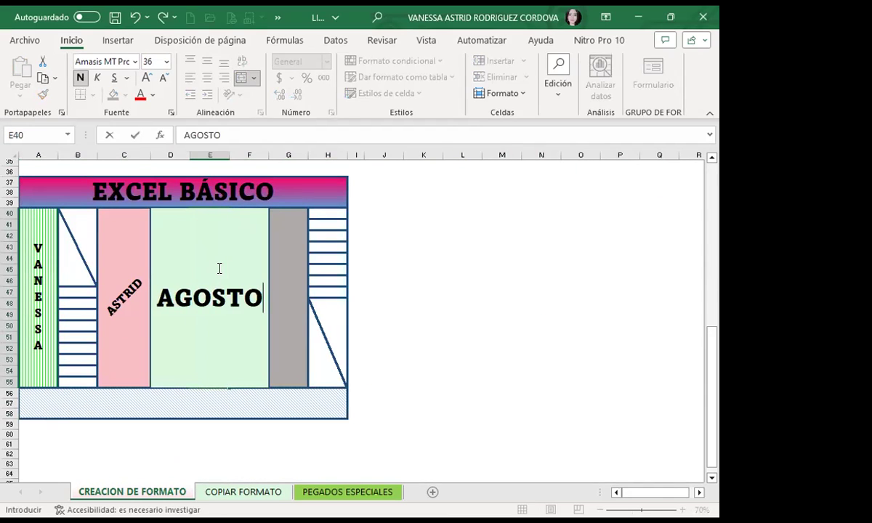
key("Return")
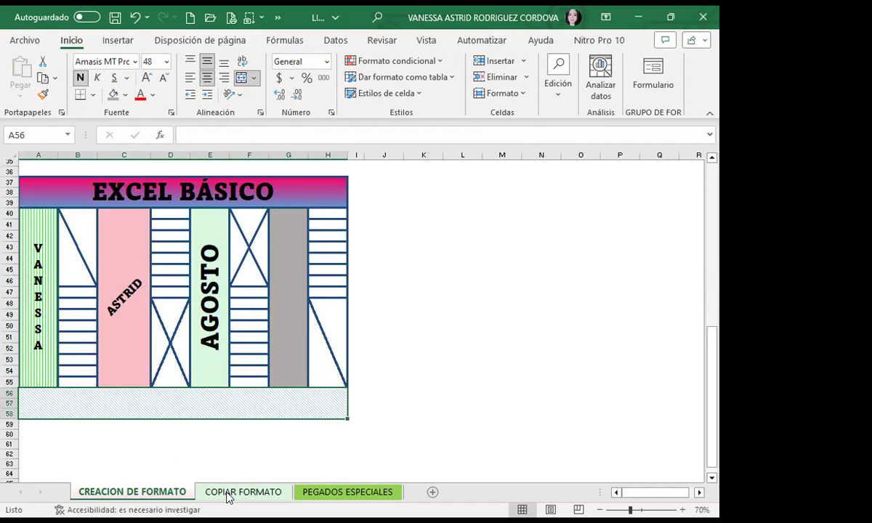
On the COPIAR FORMATO sheet, make row 3 taller and fill C3 dark orange.
key("ctrl+Page_Down")
left_click(125, 176)
key("Return")
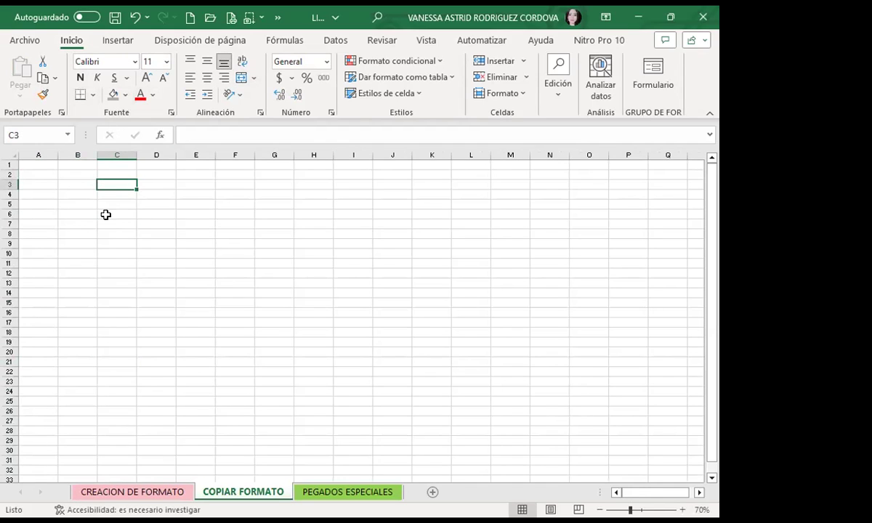
left_click(7, 184)
left_click_drag(13, 188, 13, 202)
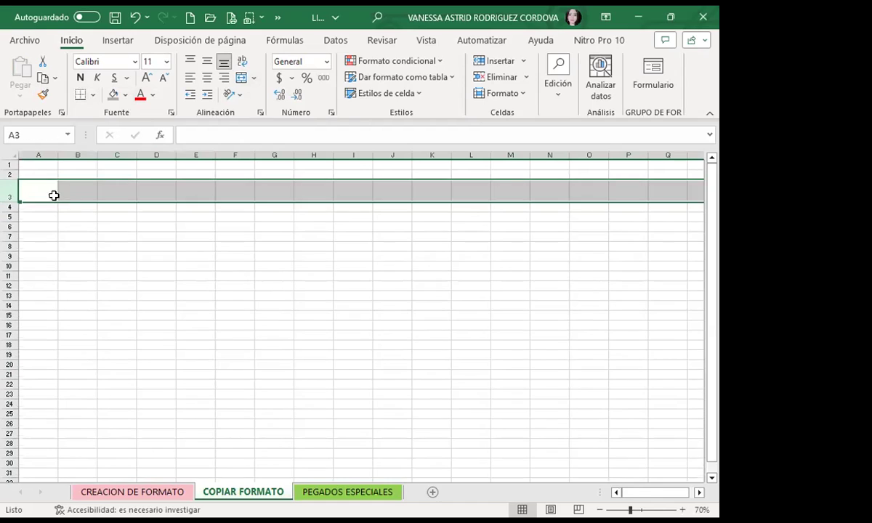
left_click(118, 191)
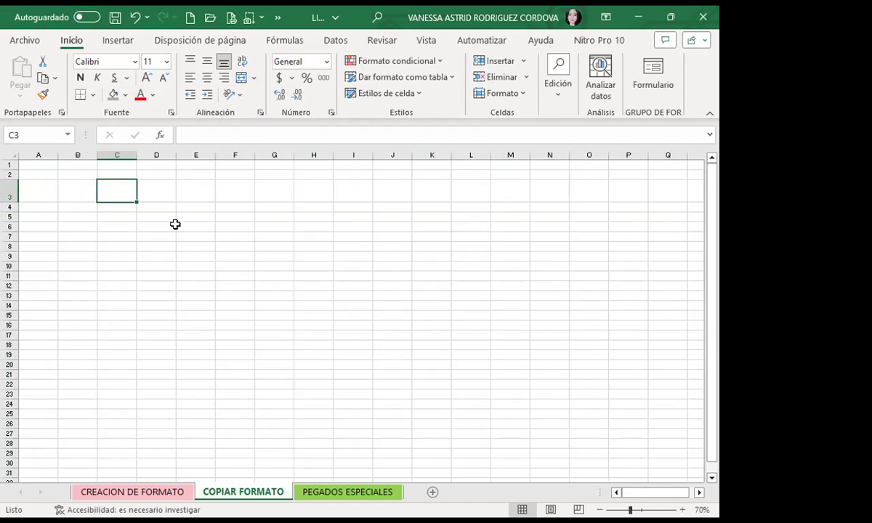
left_click(127, 95)
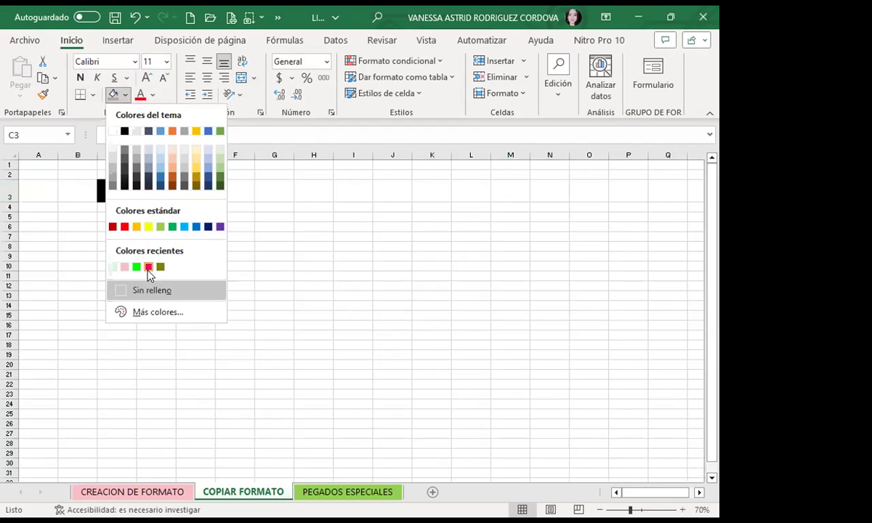
left_click(173, 176)
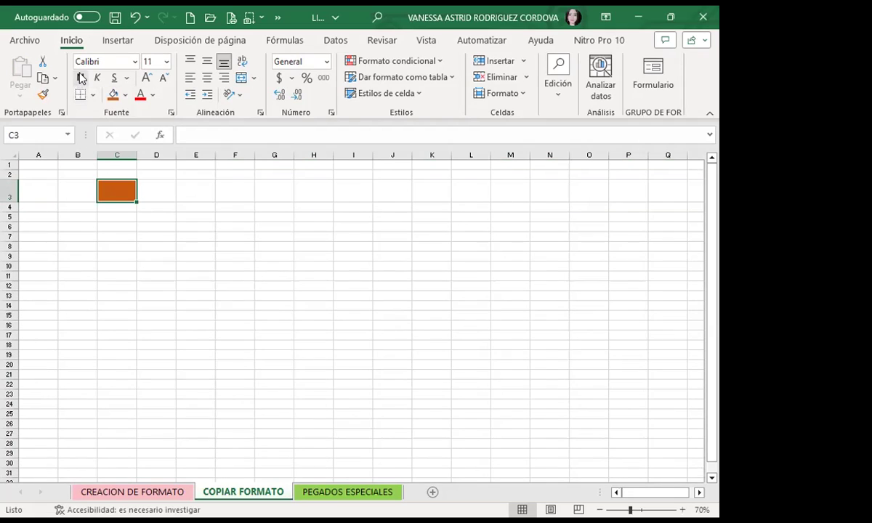
Style C3's text bold italic white Algerian at size 14.
left_click(81, 78)
left_click(134, 62)
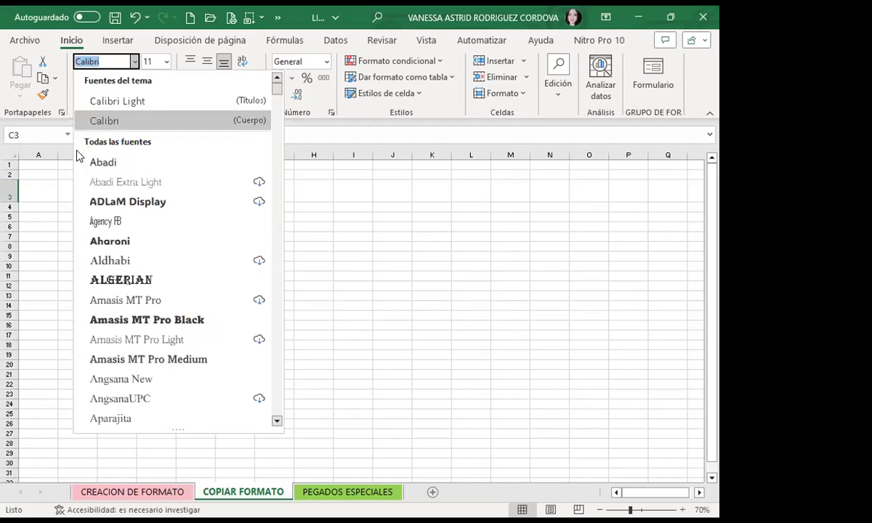
left_click(114, 264)
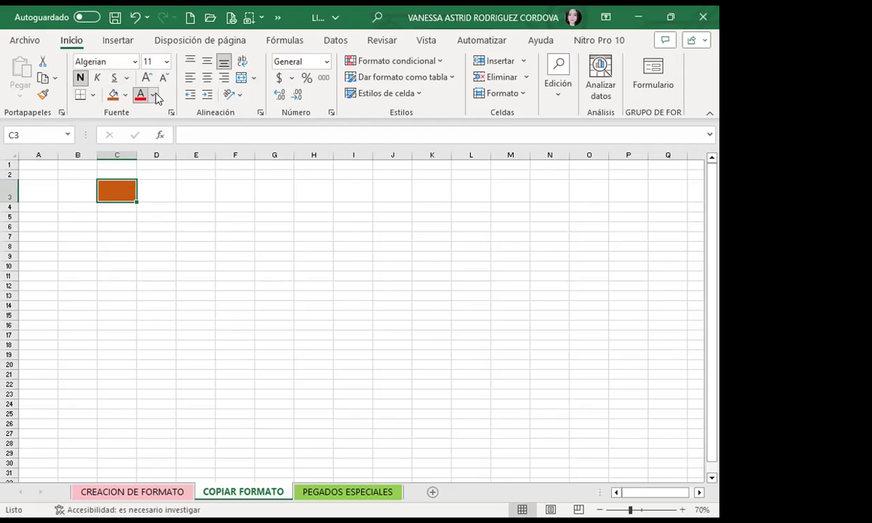
left_click(154, 95)
left_click(140, 154)
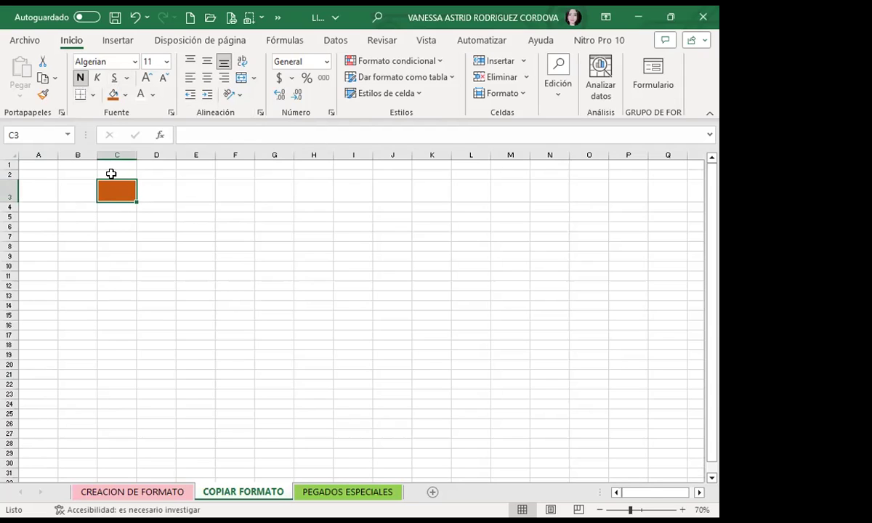
left_click(96, 77)
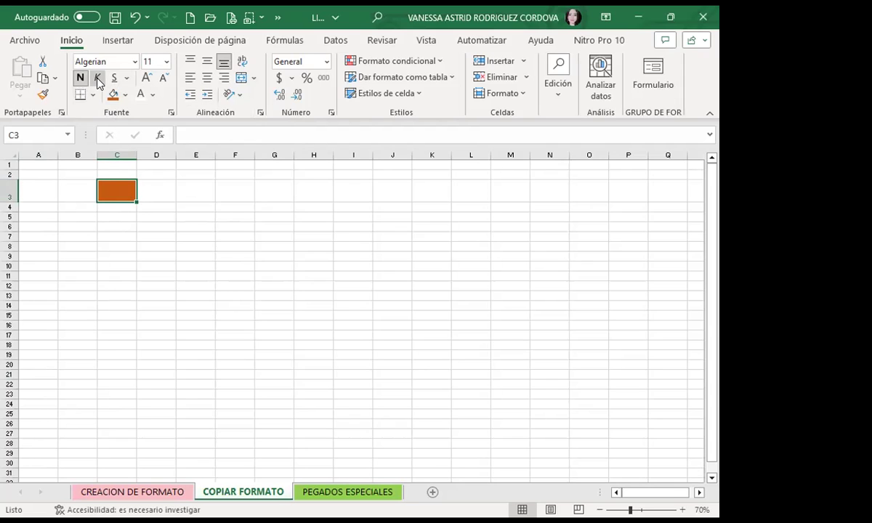
left_click(165, 62)
left_click(156, 160)
Widen column C and give C3 a thick outside border.
left_click_drag(137, 150, 151, 153)
left_click_drag(137, 185, 173, 184)
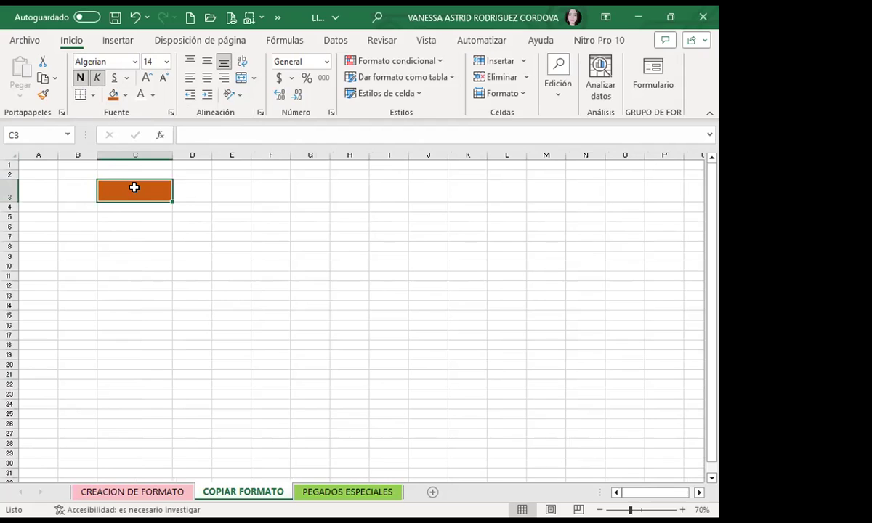
left_click(133, 231)
left_click(123, 191)
left_click(92, 96)
left_click(91, 279)
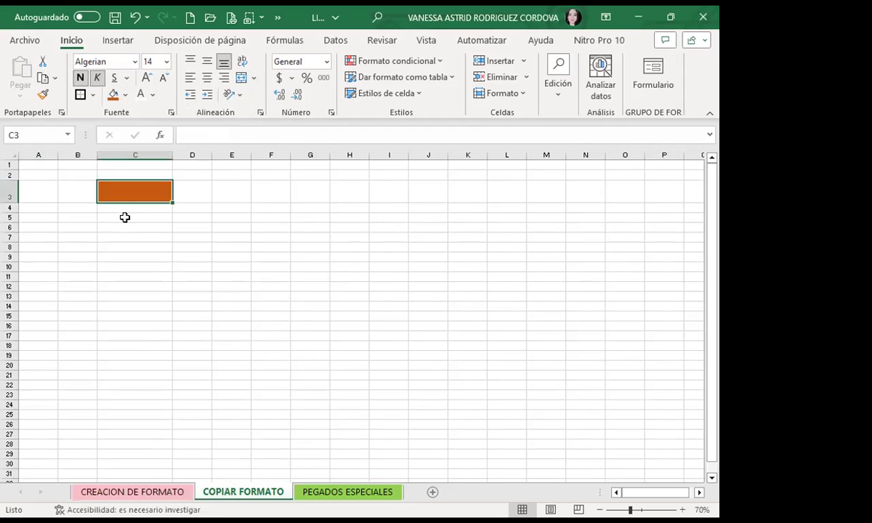
left_click(128, 246)
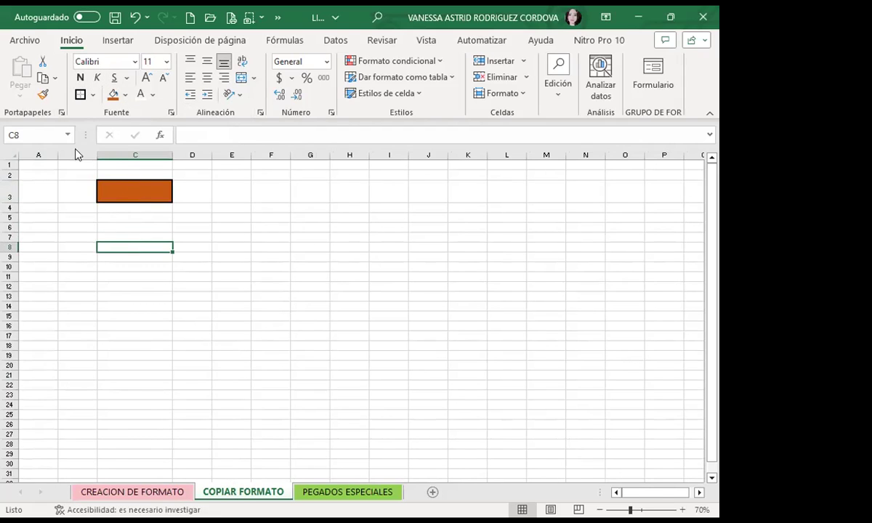
left_click(122, 185)
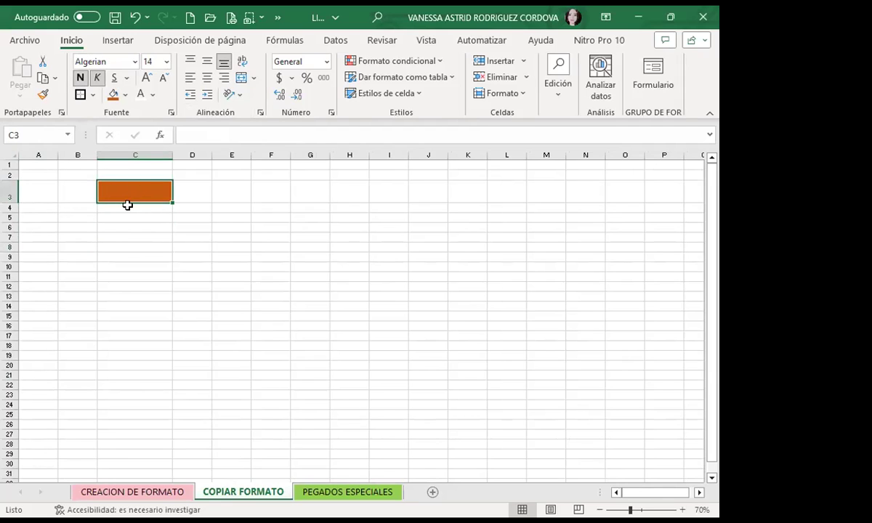
Format-paint C3's orange fill and black borders onto F3:L14.
left_click(43, 96)
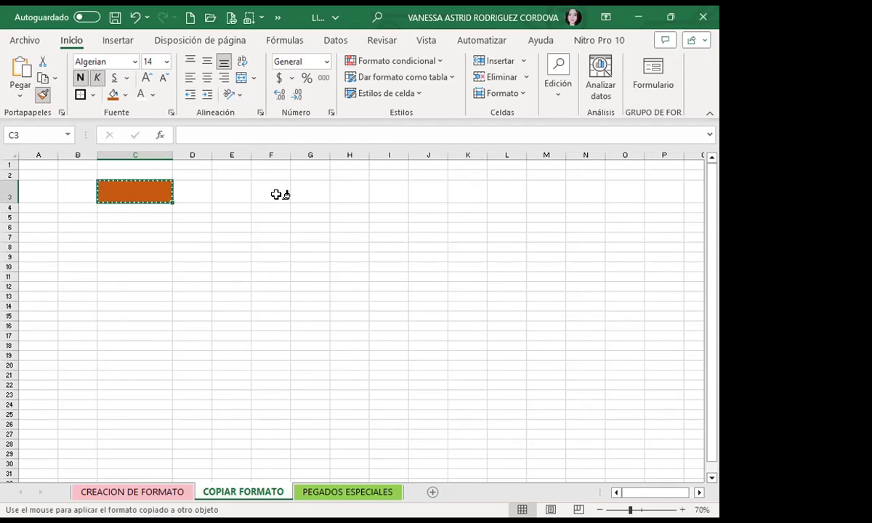
left_click_drag(269, 187, 491, 307)
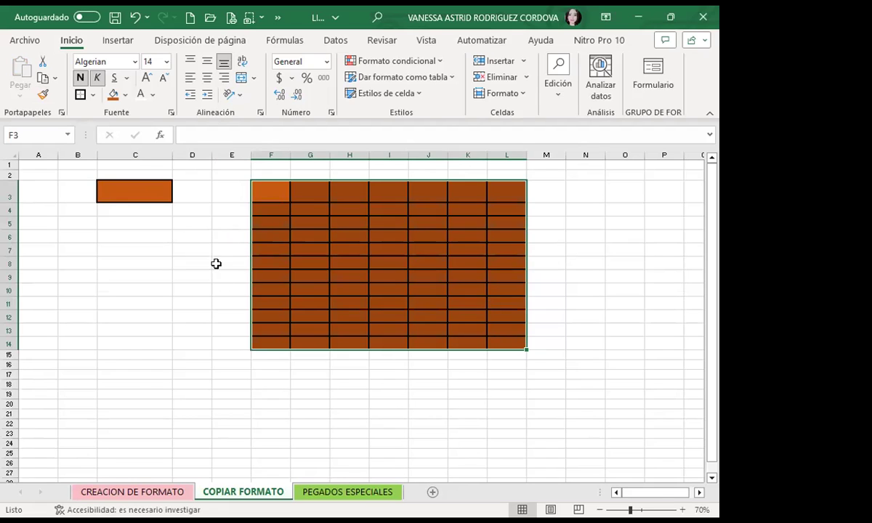
left_click(226, 315)
left_click(138, 291)
left_click(231, 389)
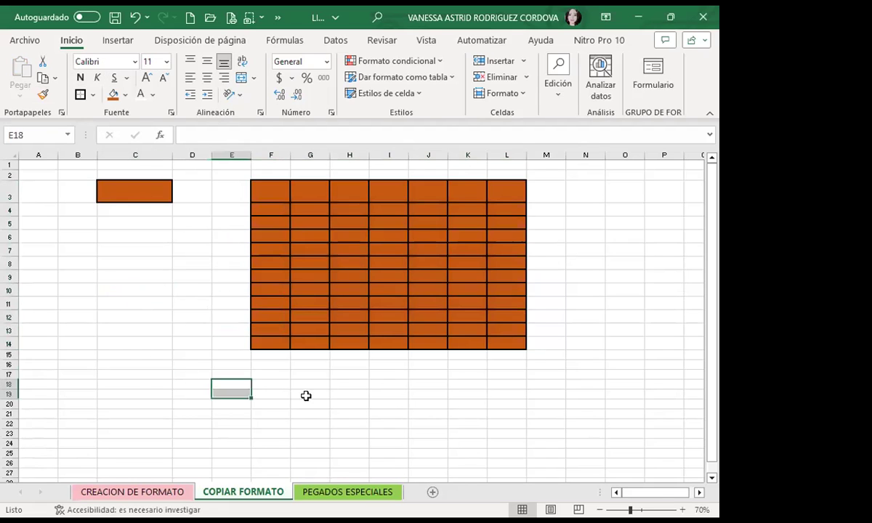
left_click(374, 395)
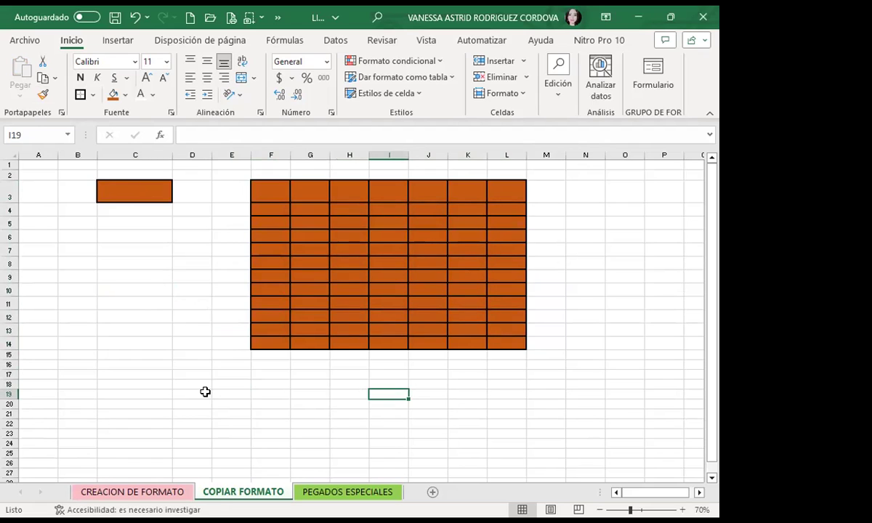
left_click(139, 199)
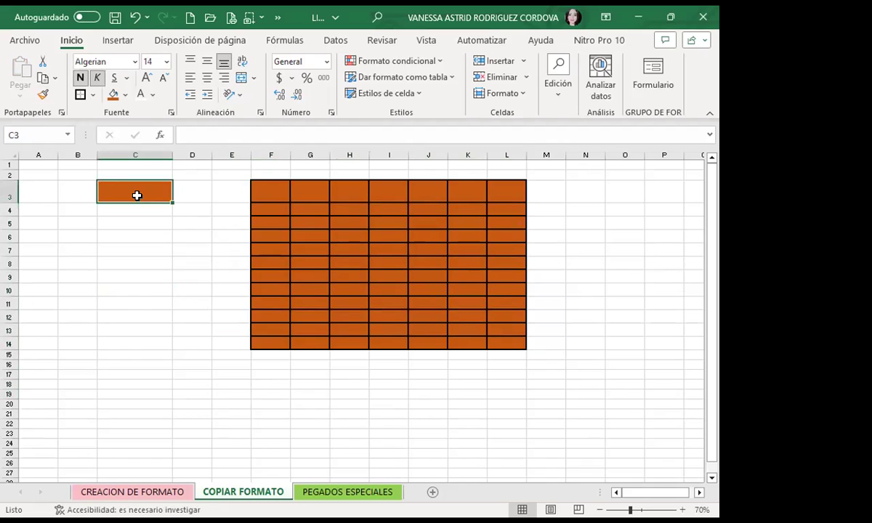
Lock Copiar formato on and paint C3's orange format onto C12, D19, G19, J19 and M18.
double_click(43, 95)
left_click(131, 316)
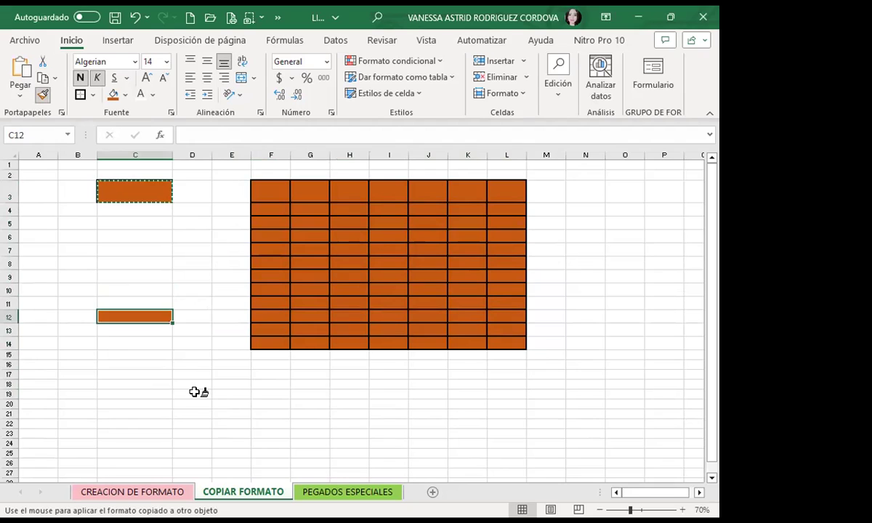
left_click(195, 393)
left_click(312, 396)
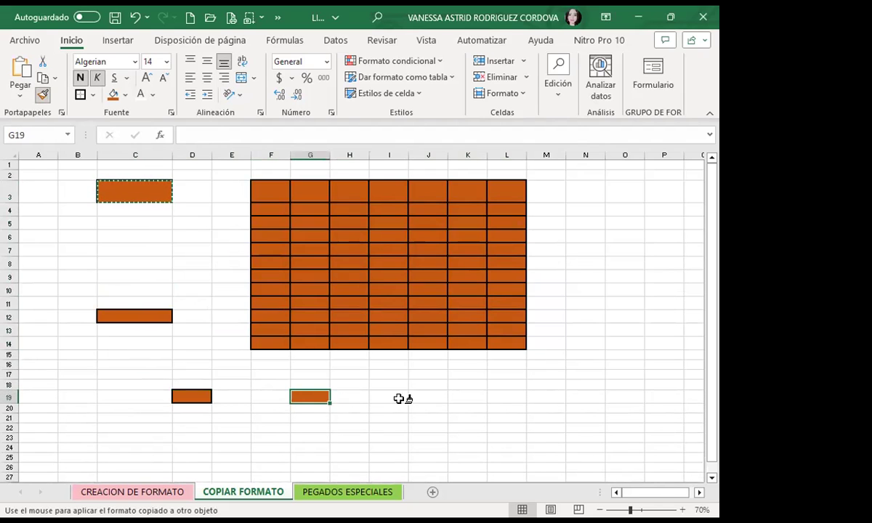
left_click(428, 397)
left_click(552, 387)
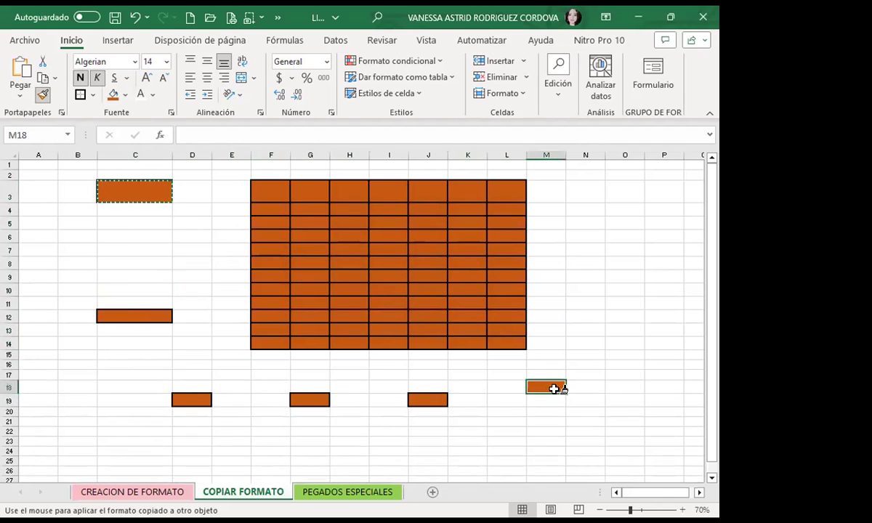
Paint the orange format onto E24, a nearby block, and K23:M28.
scroll(282, 391, "down", 2)
left_click(244, 393)
mouse_move(310, 406)
left_mouse_down()
mouse_move(340, 441)
mouse_move(388, 445)
left_mouse_up()
scroll(429, 385, "down", 2)
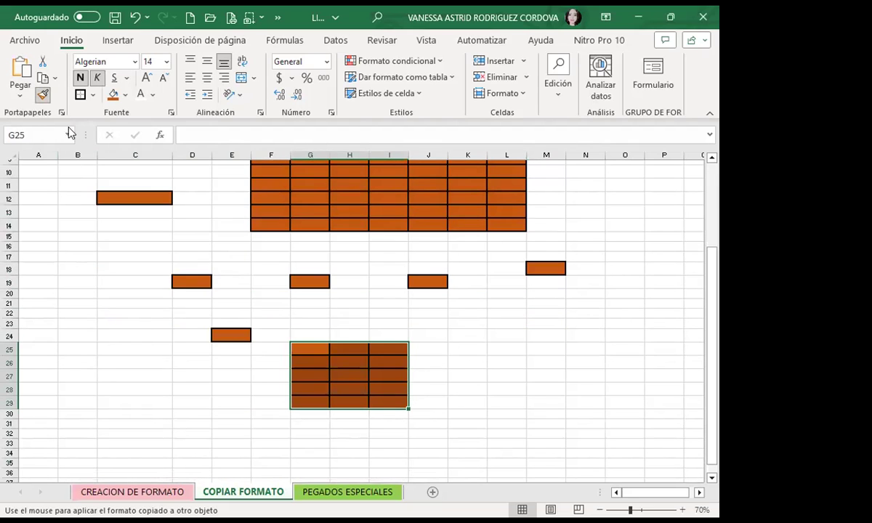
left_click_drag(469, 327, 547, 392)
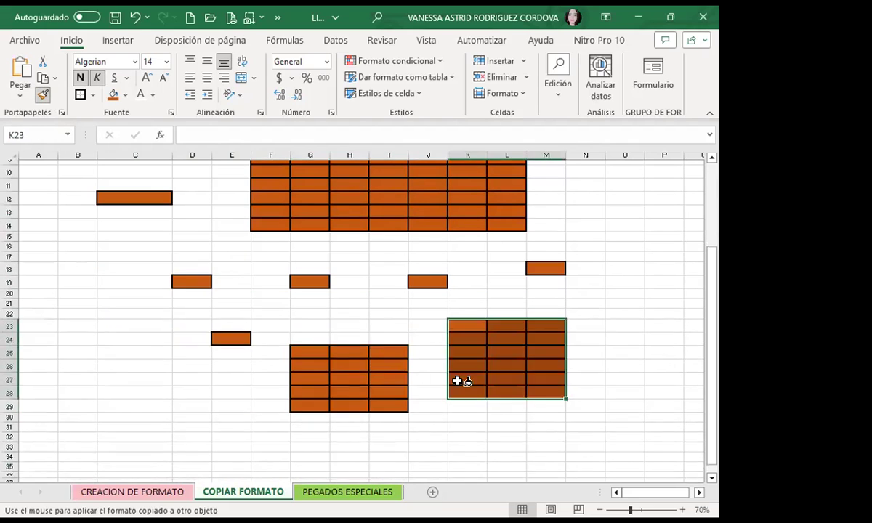
Paint the orange format onto further blocks including C31:D35, I33:K37 and N32:O36.
mouse_move(92, 353)
left_mouse_down()
mouse_move(112, 378)
mouse_move(207, 412)
left_mouse_up()
scroll(122, 359, "down", 2)
scroll(363, 363, "down", 2)
left_click_drag(392, 338, 476, 392)
left_click_drag(581, 325, 629, 379)
left_click_drag(261, 363, 270, 446)
Paint the orange format onto C42:C50, I45:M49, M40:O45, another block, and O14:P20.
scroll(181, 356, "down", 3)
left_click_drag(109, 341, 145, 446)
left_click_drag(377, 387, 542, 436)
left_click_drag(542, 312, 632, 379)
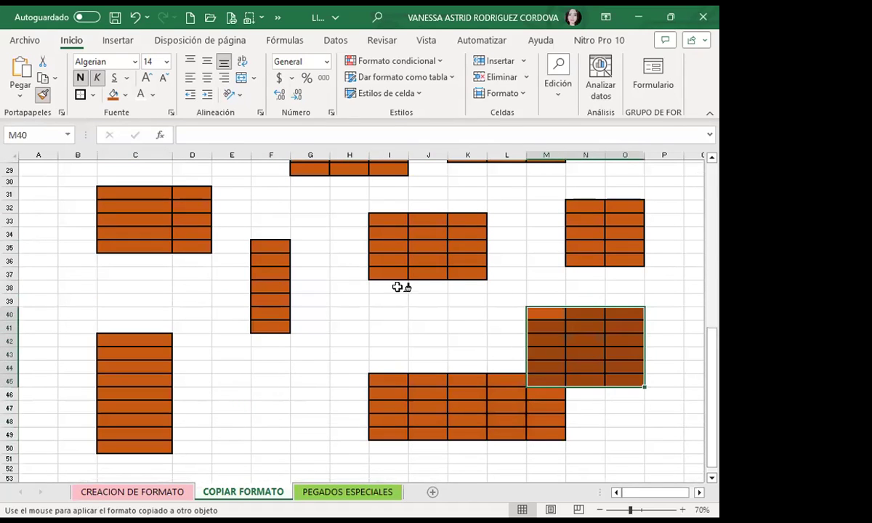
left_click_drag(397, 287, 521, 371)
scroll(312, 327, "up", 4)
scroll(623, 284, "up", 3)
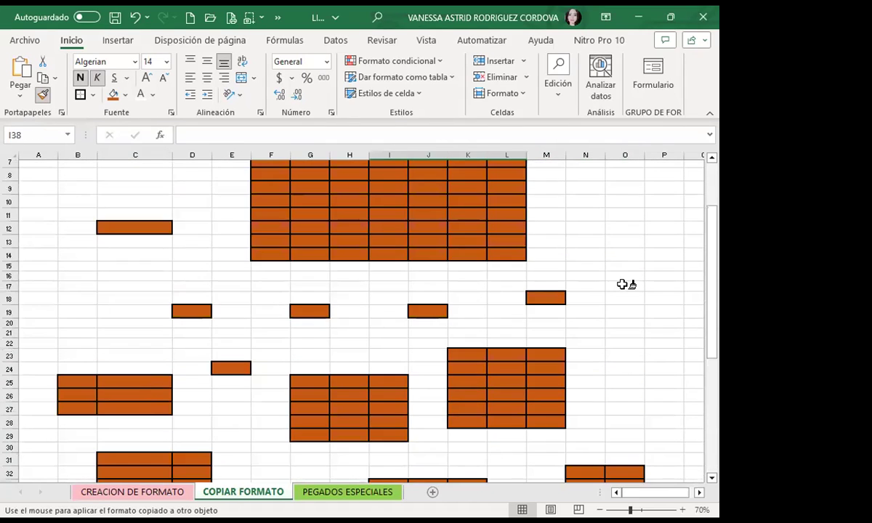
left_click_drag(621, 254, 669, 323)
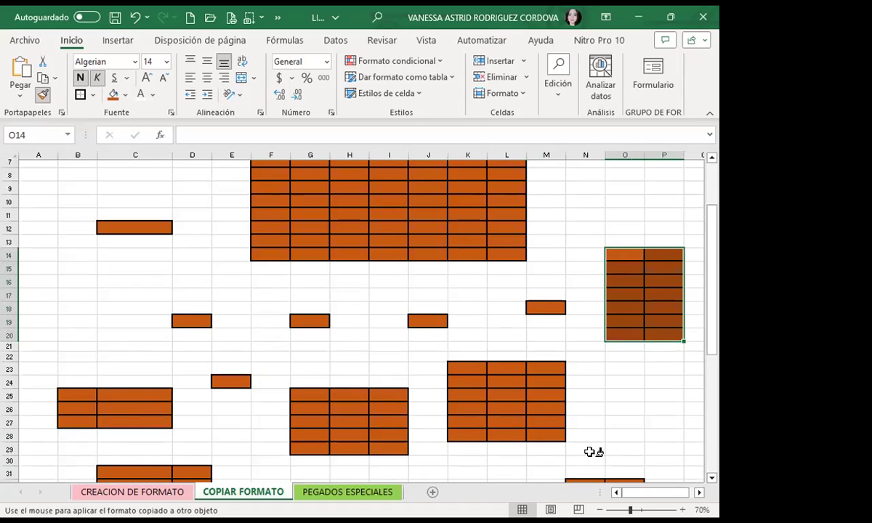
On the CREACION DE FORMATO sheet, paint A75:C80, E76:F80, I78:J82, M78:O81 and P78:Q79.
left_click(127, 492)
scroll(113, 331, "down", 2)
scroll(113, 327, "down", 4)
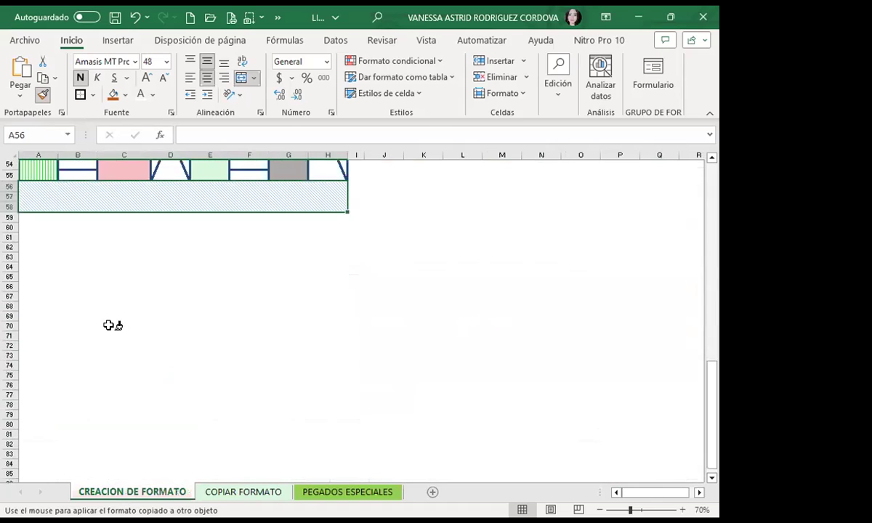
scroll(112, 325, "down", 6)
left_click_drag(33, 200, 134, 267)
left_click(205, 227)
left_click_drag(192, 222, 265, 271)
left_click_drag(366, 236, 441, 297)
left_click_drag(484, 235, 597, 283)
left_click_drag(604, 236, 643, 253)
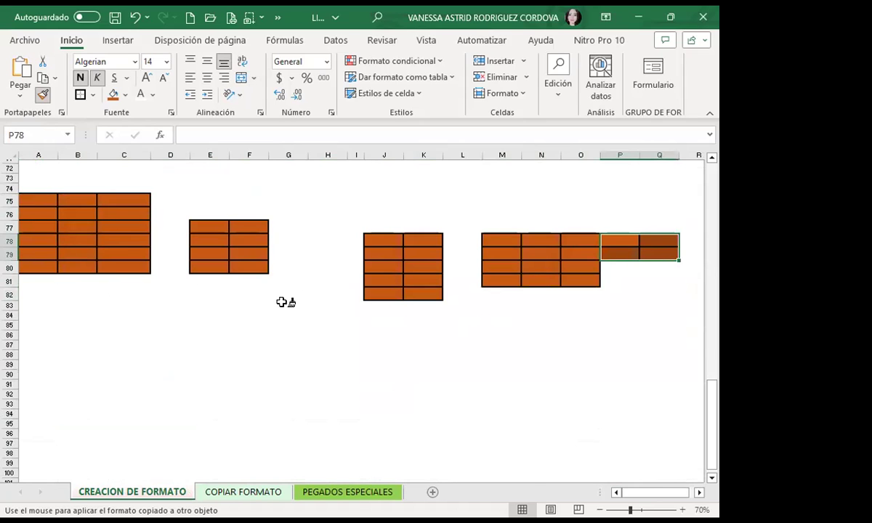
Back on COPIAR FORMATO, turn off the format painter and select C3.
left_click(248, 493)
key("Escape")
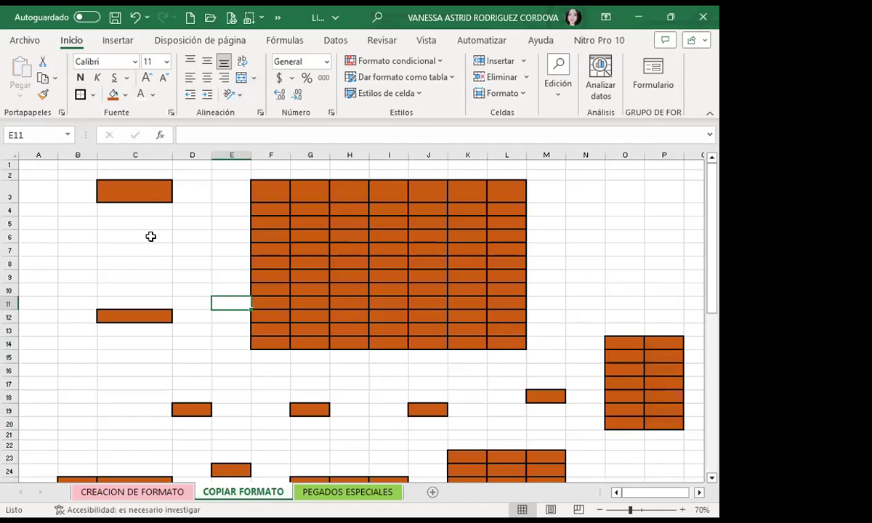
left_click(137, 186)
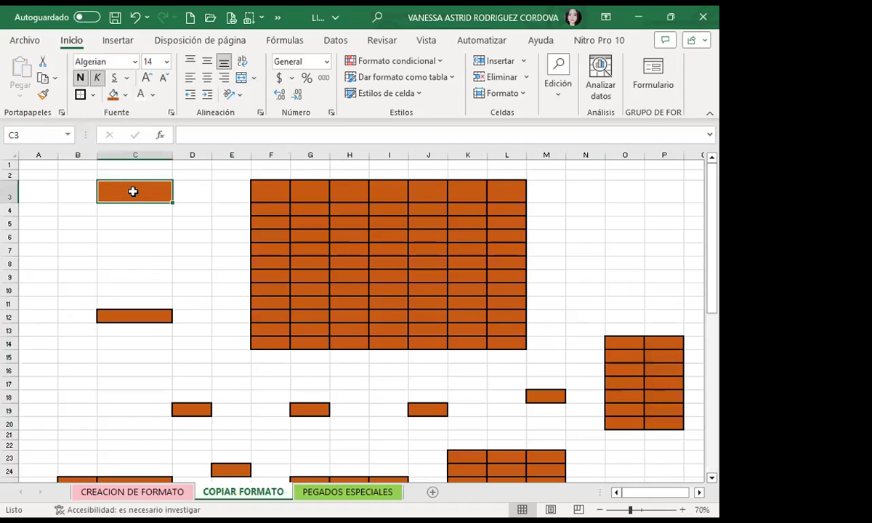
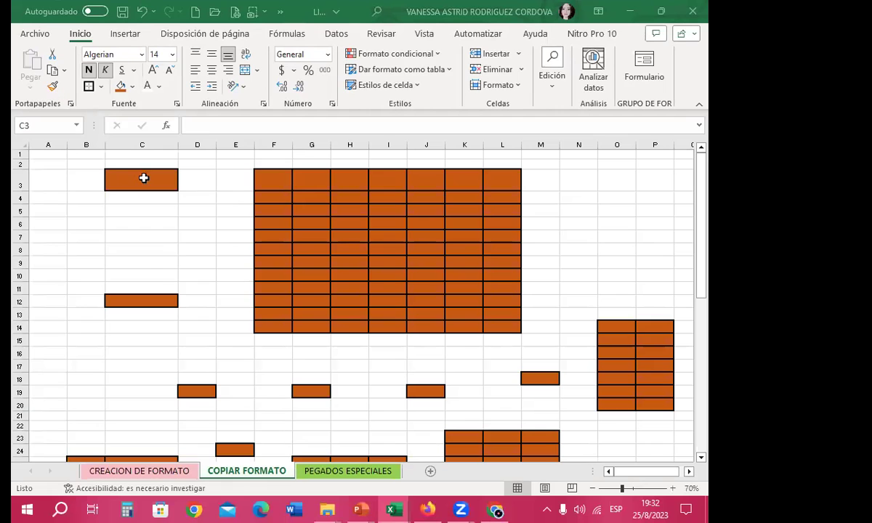
Lock in C3's orange format and paint it onto C7, B7, B11, C10 and D8.
left_click(144, 178)
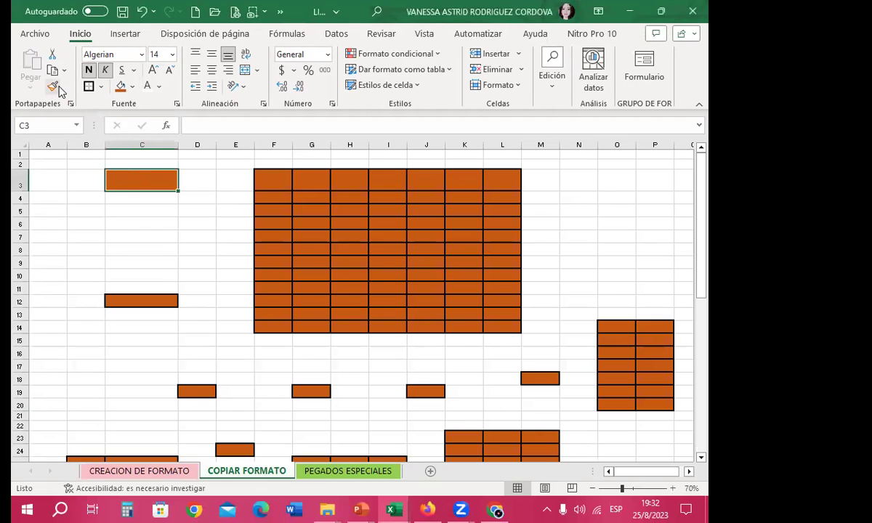
double_click(50, 88)
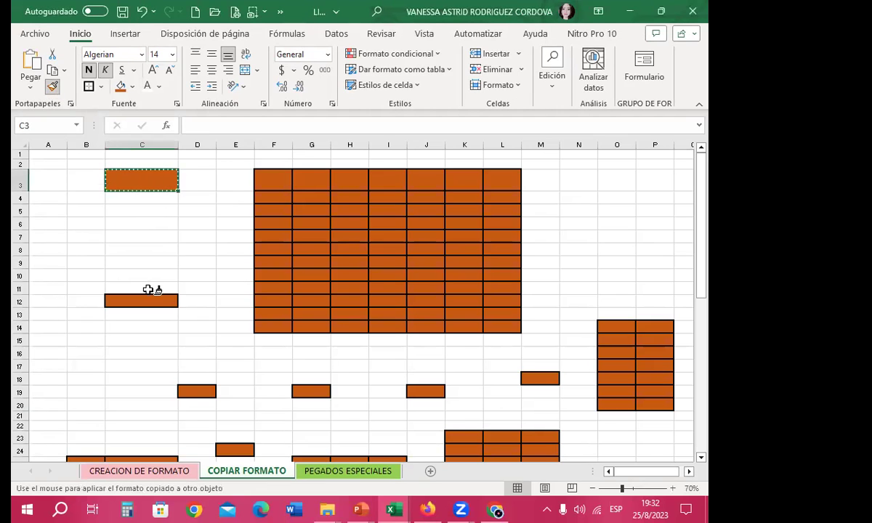
left_click(119, 240)
left_click(85, 238)
left_click(85, 289)
left_click(142, 276)
left_click(197, 249)
Paint the orange format onto N6, O4, P9, O11, M10, M7 and N4.
left_click(593, 230)
left_click(616, 197)
left_click(655, 261)
left_click(616, 288)
left_click(540, 275)
left_click(540, 236)
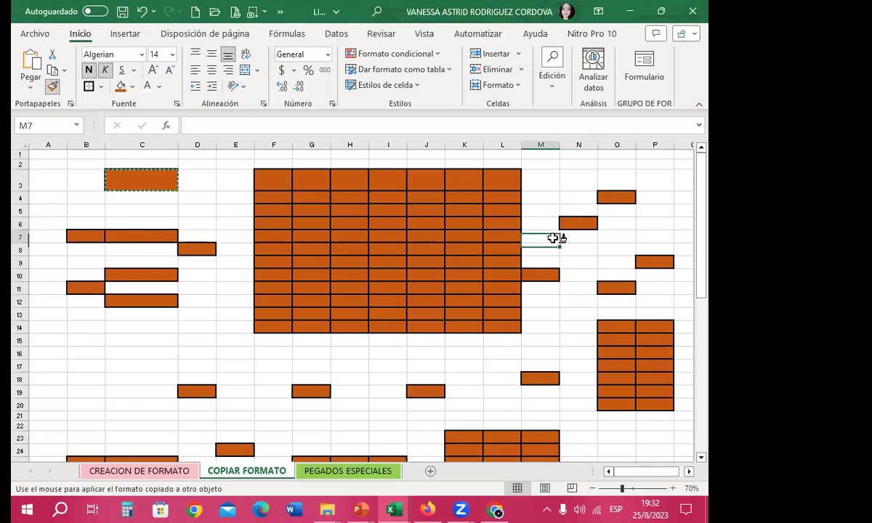
left_click(578, 197)
Paint the format across C62:E64, G58:J64, M58:N62 and Q56 further down COPIAR FORMATO.
left_click_drag(525, 187, 530, 327)
scroll(397, 344, "down", 2)
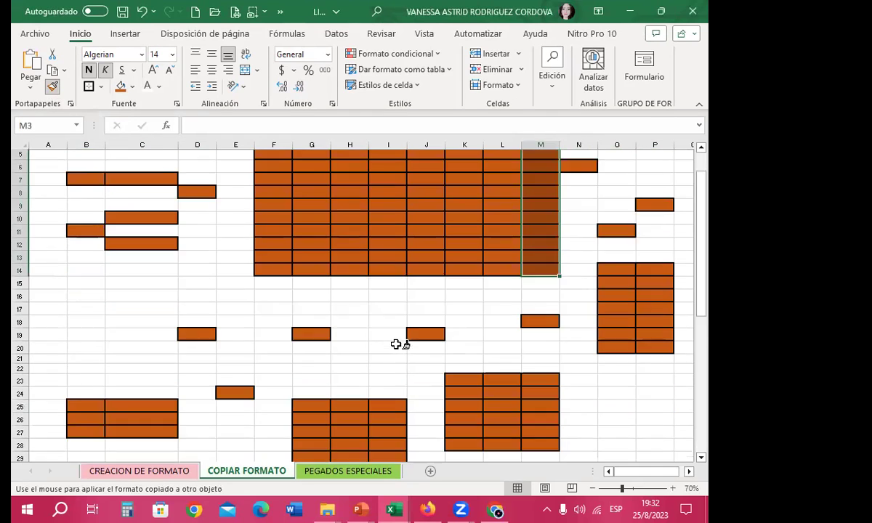
scroll(336, 334, "down", 4)
scroll(336, 334, "down", 8)
scroll(181, 321, "down", 2)
left_click_drag(116, 309, 240, 338)
left_click_drag(305, 270, 436, 338)
left_click_drag(531, 263, 591, 287)
scroll(590, 287, "right", 3)
left_click(352, 244)
left_click_drag(380, 232, 388, 311)
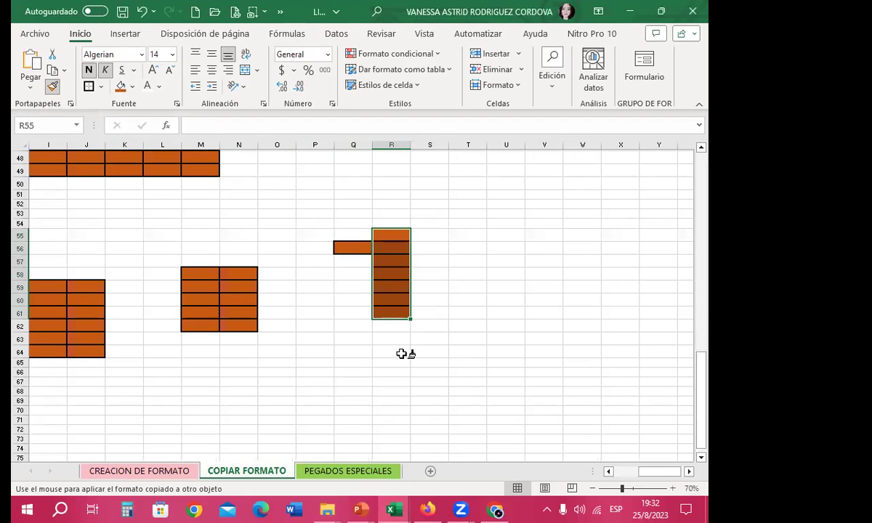
On CREACION DE FORMATO, paint B92, E90:F90, H90:I90, L90:L92, N91:O93, N88 and H86.
left_click(138, 471)
left_click(86, 299)
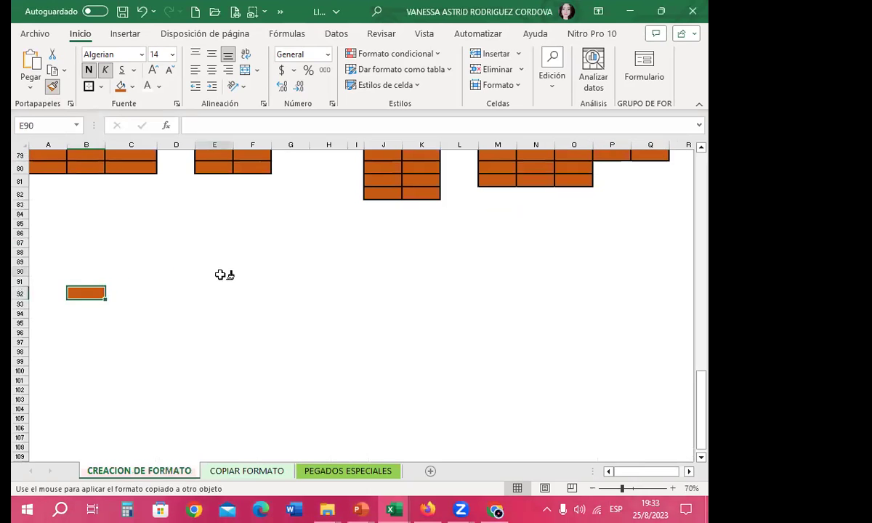
left_click_drag(212, 273, 251, 273)
left_click_drag(324, 273, 356, 273)
left_click_drag(459, 273, 459, 300)
left_click_drag(536, 313, 574, 287)
left_click(552, 253)
left_click(329, 233)
left_click_drag(328, 336, 329, 345)
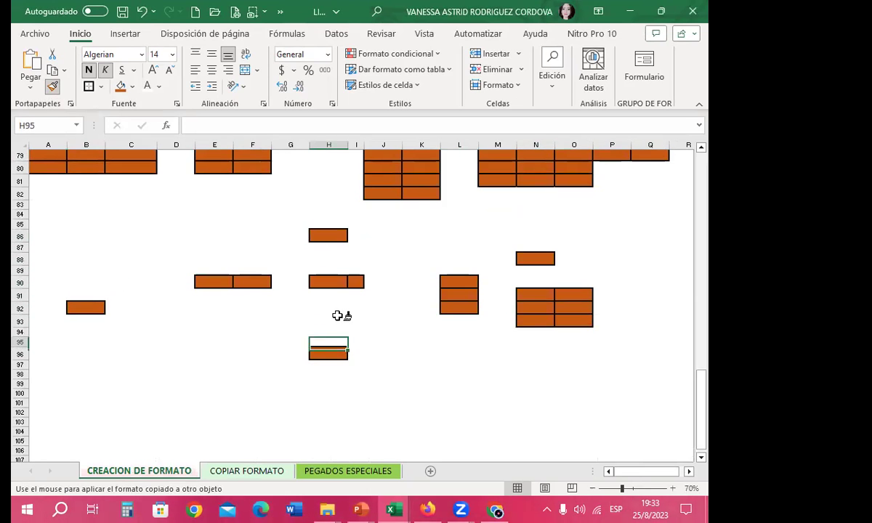
Paint the format across blocks C96:F103, L99:N104 and G100:J104.
scroll(364, 305, "down", 3)
left_click_drag(411, 286, 422, 298)
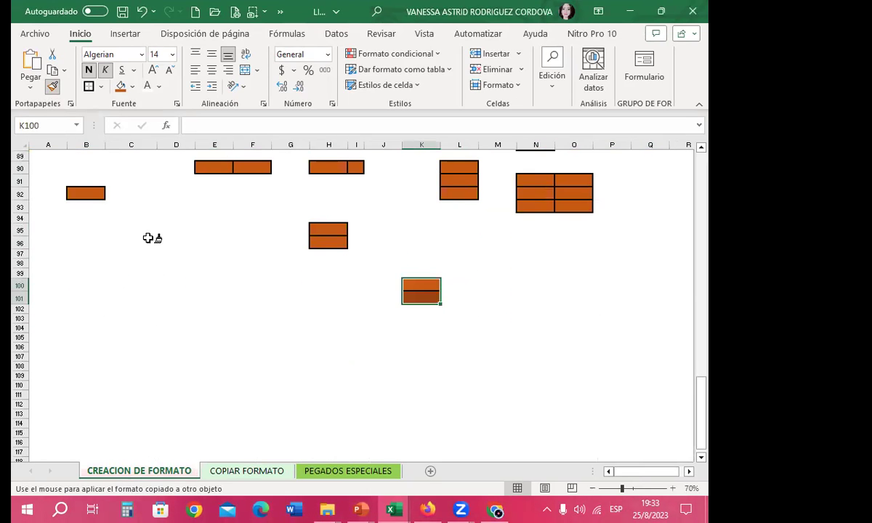
left_click_drag(149, 239, 254, 333)
left_click_drag(448, 285, 522, 330)
left_click_drag(385, 342, 294, 298)
Paint C109:E116 and several more blocks below, ending with F123:I130.
scroll(305, 302, "down", 3)
mouse_move(109, 280)
left_mouse_down()
mouse_move(189, 327)
mouse_move(218, 372)
left_mouse_up()
left_click_drag(374, 348, 392, 351)
left_click_drag(487, 294, 545, 351)
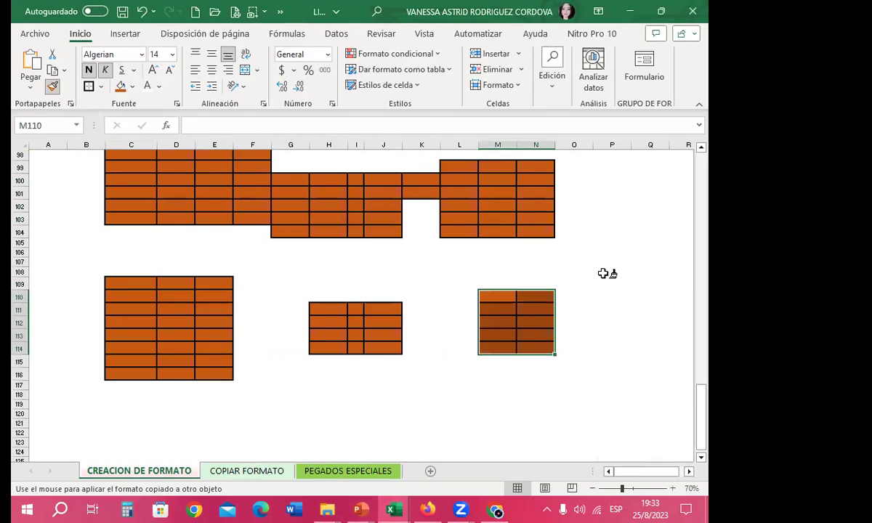
left_click_drag(599, 270, 658, 327)
left_click_drag(645, 218, 651, 299)
scroll(239, 302, "down", 2)
scroll(240, 301, "down", 3)
left_click_drag(236, 285, 356, 374)
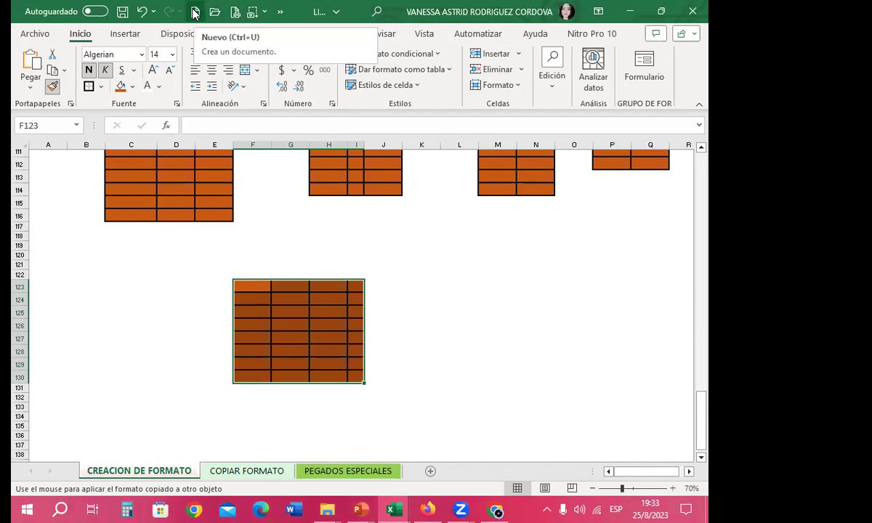
Create a new blank workbook and dismiss its save prompt without saving.
left_click(195, 12)
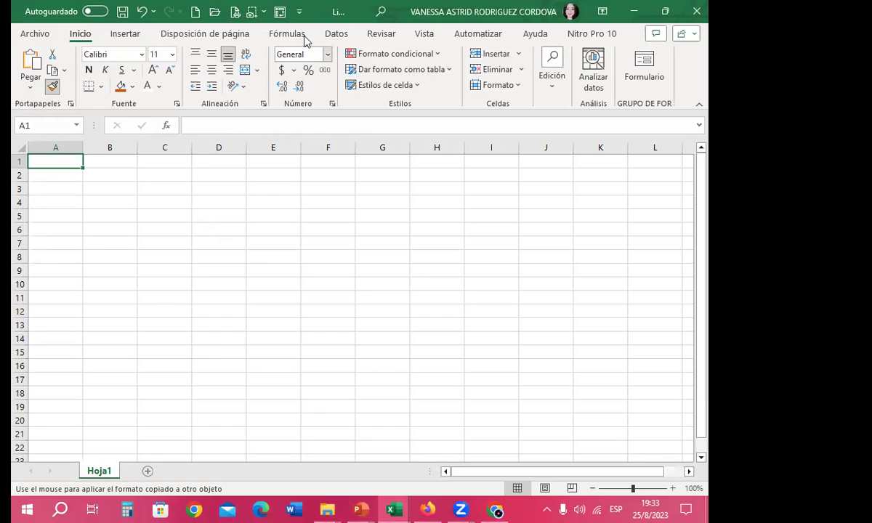
left_click(338, 12)
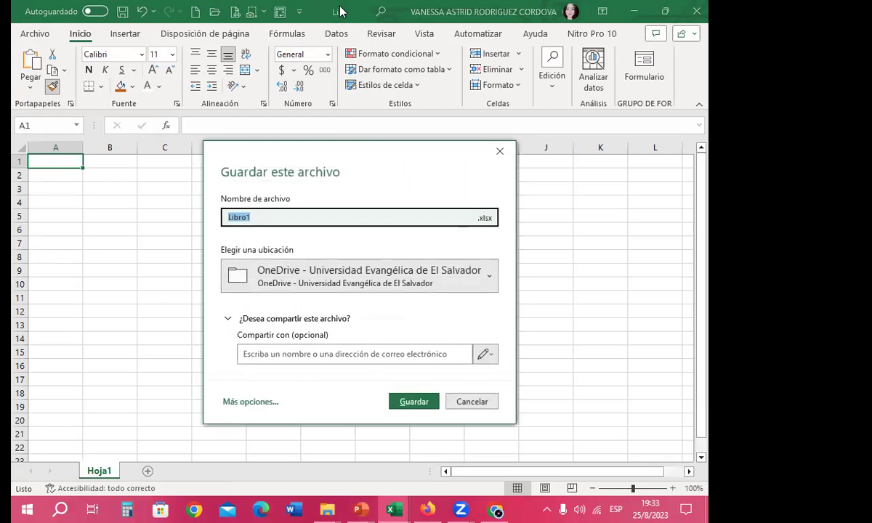
left_click(500, 151)
left_click(216, 228)
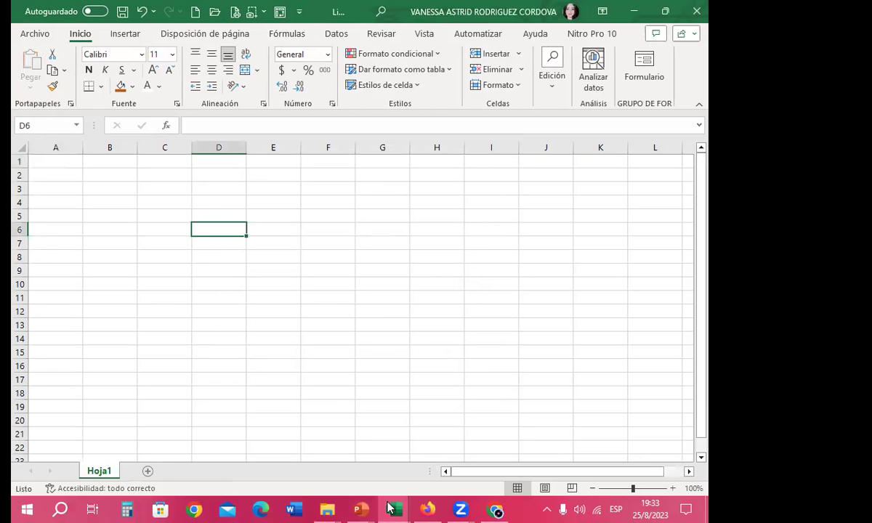
mouse_move(393, 509)
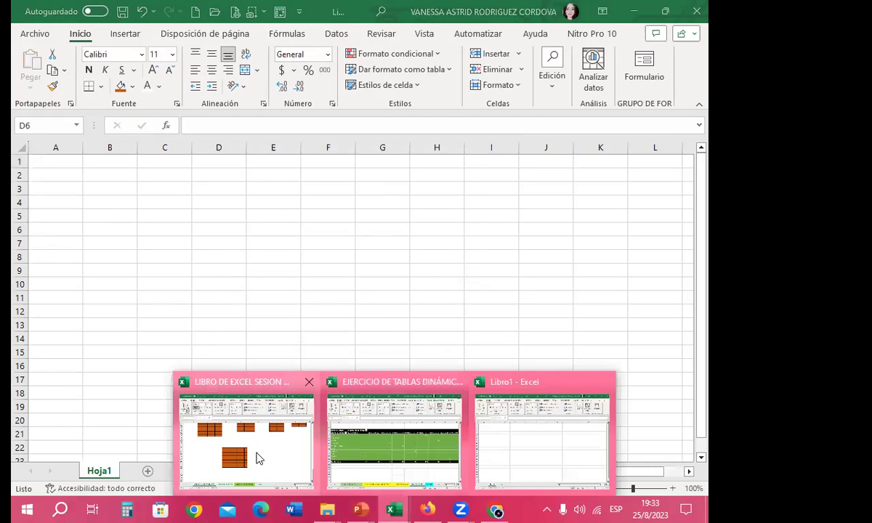
Copy C113's orange format from LIBRO DE EXCEL SESION 5 and paint C5 and E4 in Libro1.
left_click(257, 458)
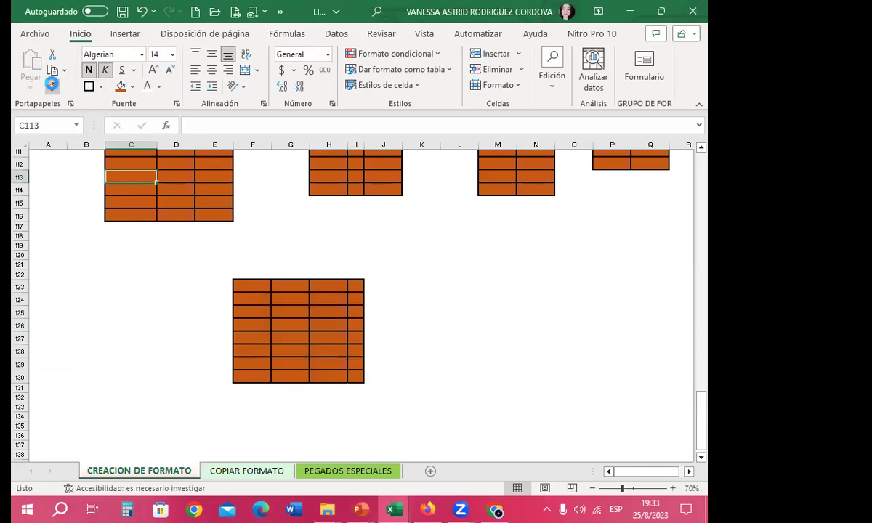
left_click(51, 85)
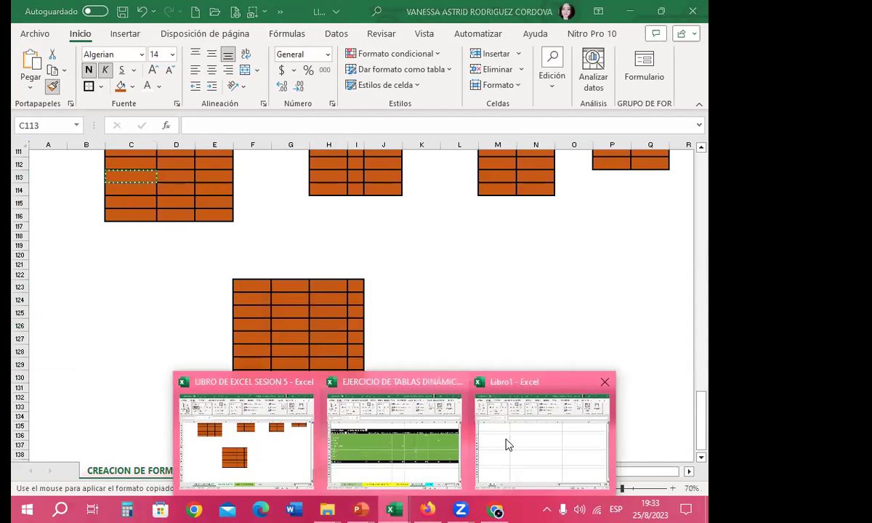
left_click(528, 439)
left_click(164, 223)
left_click(273, 206)
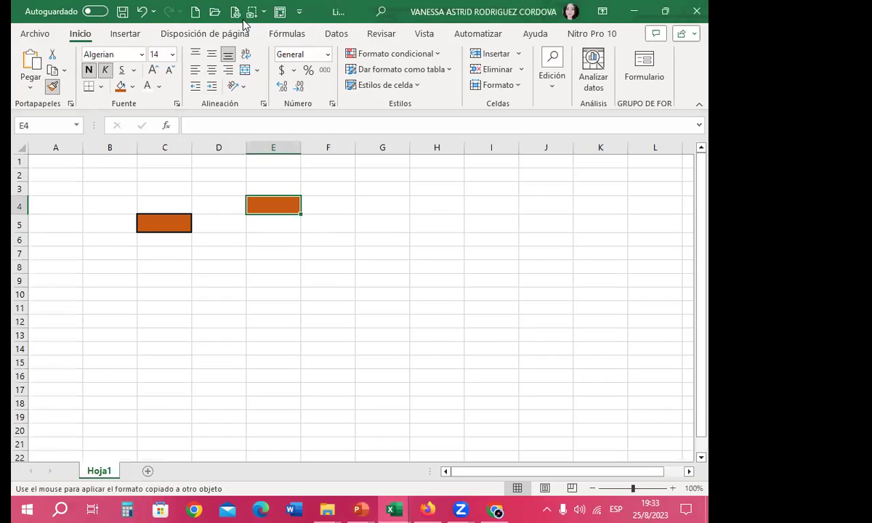
left_click(195, 11)
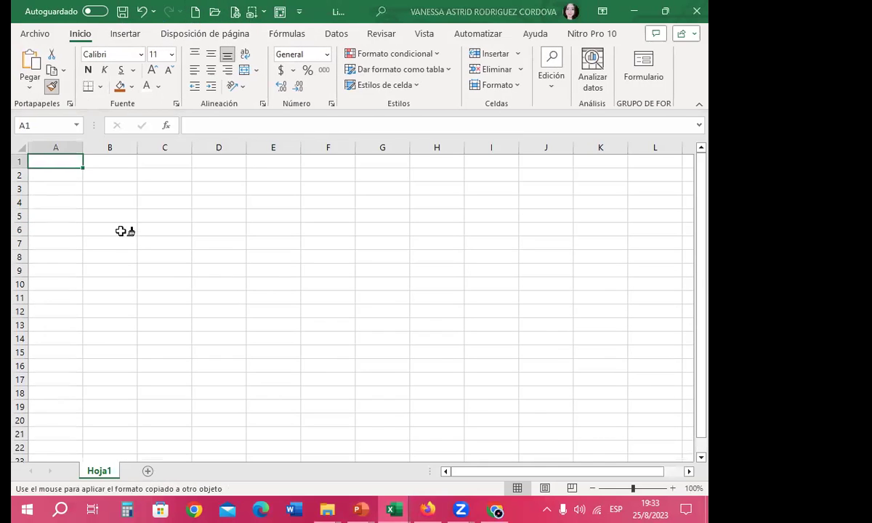
Paint the orange format onto B4:C5, D6:F6, I6, H2, G5:G6, G10, D11, D8:E8, J9 and J6.
left_click_drag(109, 203, 164, 216)
left_click_drag(218, 230, 318, 249)
left_click(490, 243)
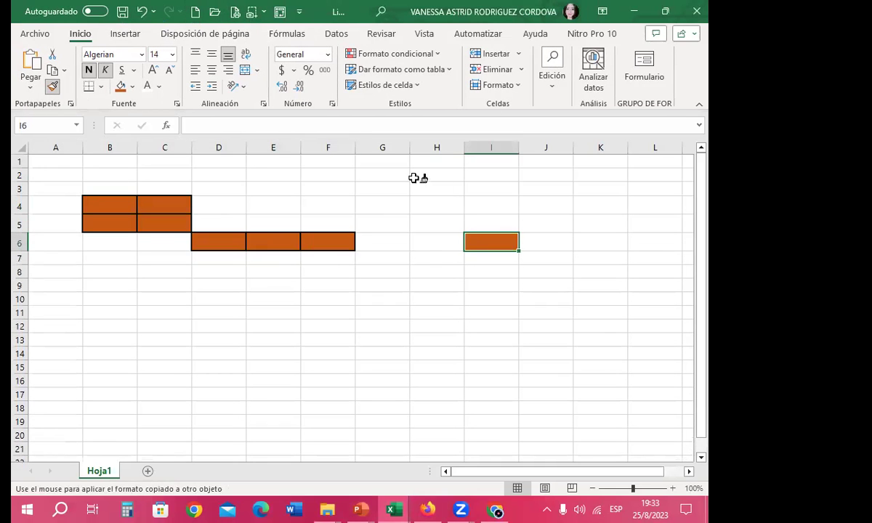
left_click(437, 175)
left_click_drag(382, 230, 382, 247)
left_click(382, 313)
left_click(219, 331)
left_click_drag(219, 280, 274, 281)
left_click_drag(421, 288, 436, 313)
left_click(545, 296)
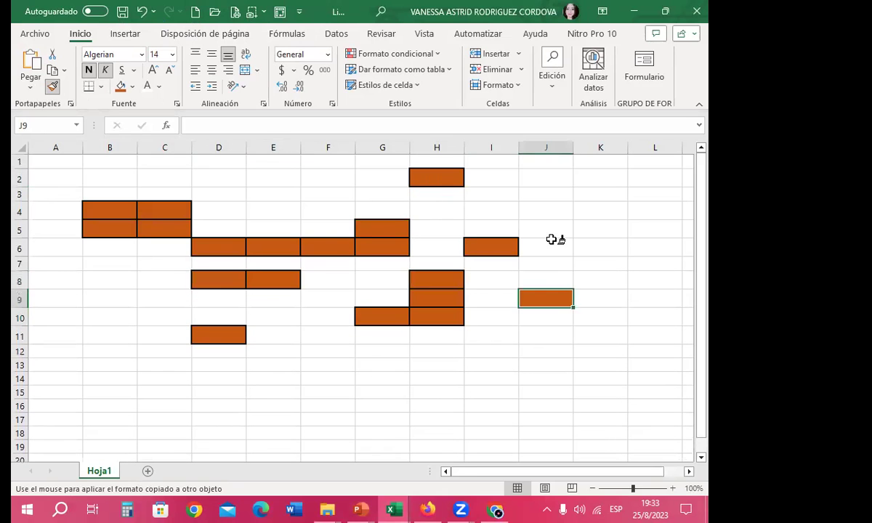
left_click(545, 247)
left_click_drag(328, 210, 273, 211)
Paint more blocks lower down, including C20:C24, G21:I23 and J20:K22.
scroll(304, 240, "down", 2)
left_click_drag(218, 284, 273, 363)
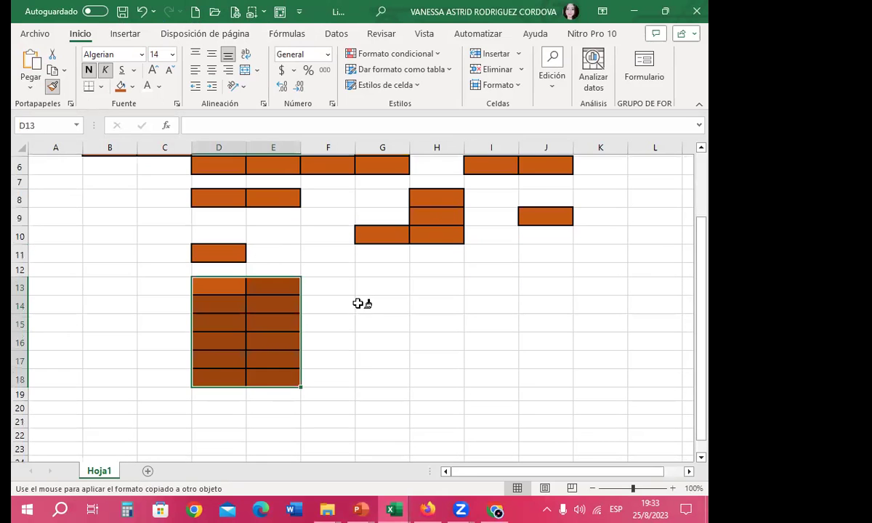
left_click_drag(382, 301, 491, 341)
scroll(366, 298, "down", 3)
left_click_drag(327, 288, 382, 344)
left_click_drag(166, 247, 164, 308)
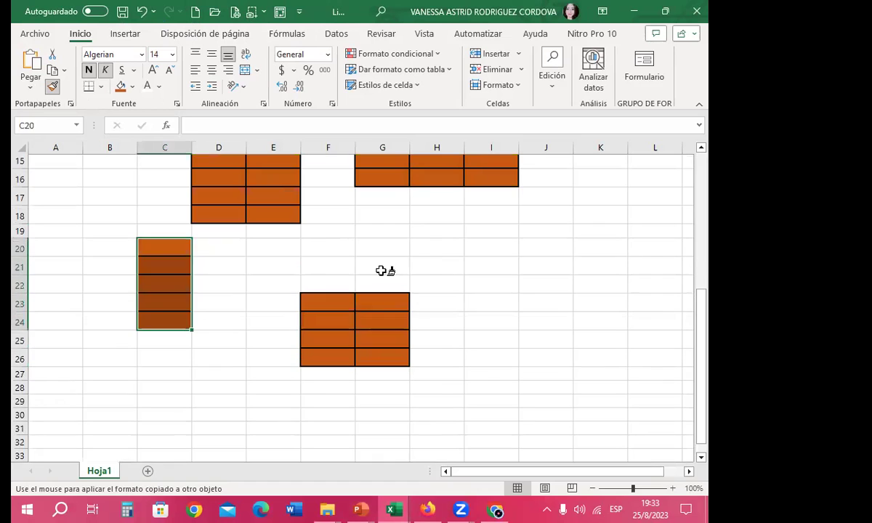
left_click_drag(382, 265, 491, 302)
left_click_drag(546, 247, 600, 284)
mouse_move(273, 247)
left_mouse_down()
mouse_move(269, 284)
mouse_move(328, 375)
left_mouse_up()
scroll(267, 283, "down", 2)
left_click_drag(437, 284, 545, 338)
scroll(214, 287, "down", 2)
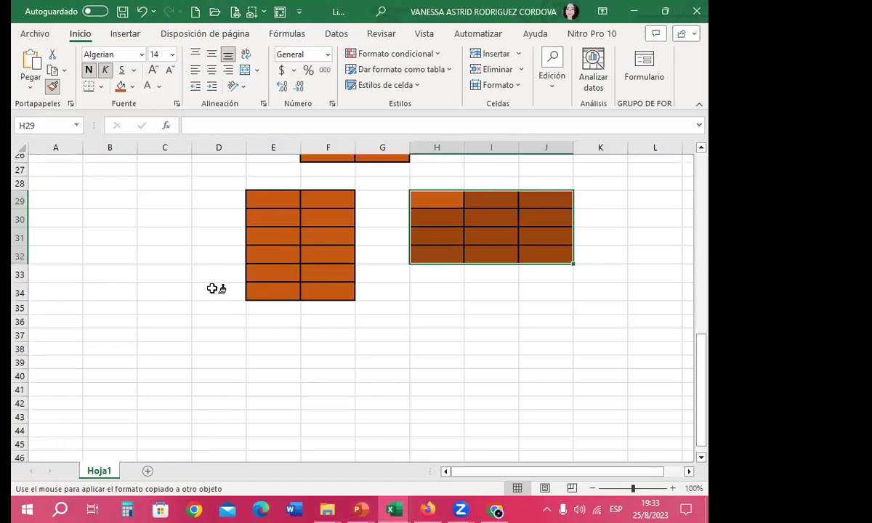
scroll(140, 270, "down", 2)
Paint columns in rows 37-43: E37:E43, G37:G43, I37:I43, plus D43, H37 and H41.
left_click_drag(164, 217, 164, 327)
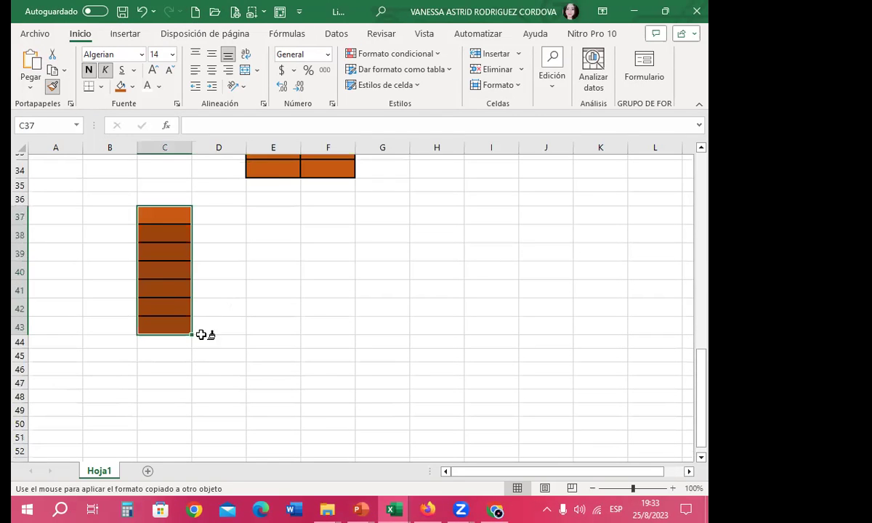
left_click(214, 326)
left_click_drag(266, 216, 266, 323)
left_click_drag(383, 215, 382, 325)
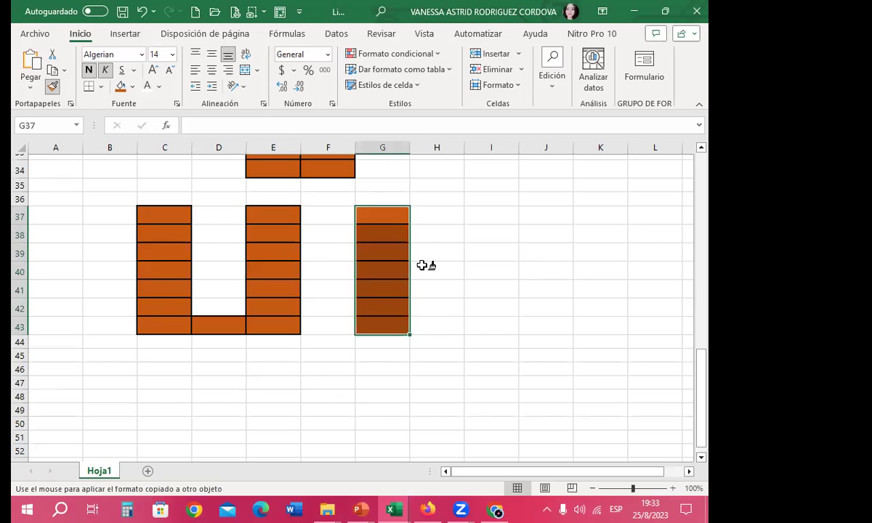
left_click(434, 215)
left_click(486, 214)
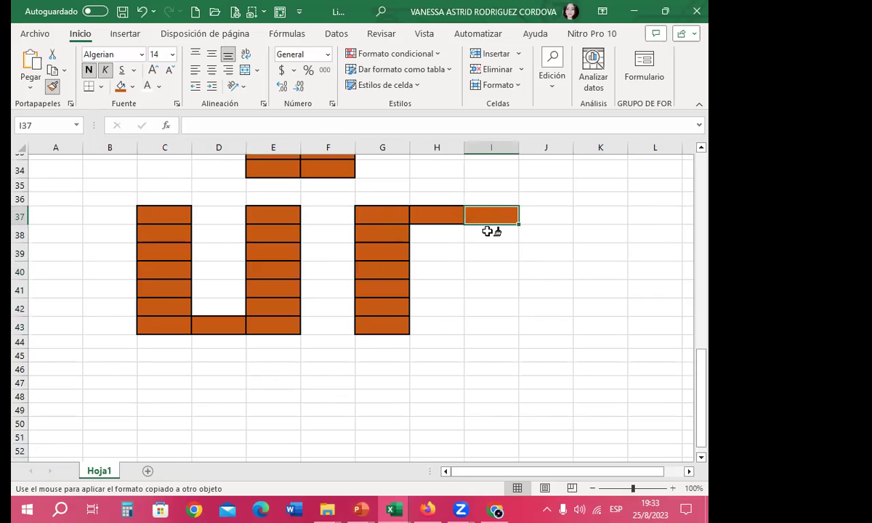
left_click_drag(491, 234, 491, 326)
left_click(440, 293)
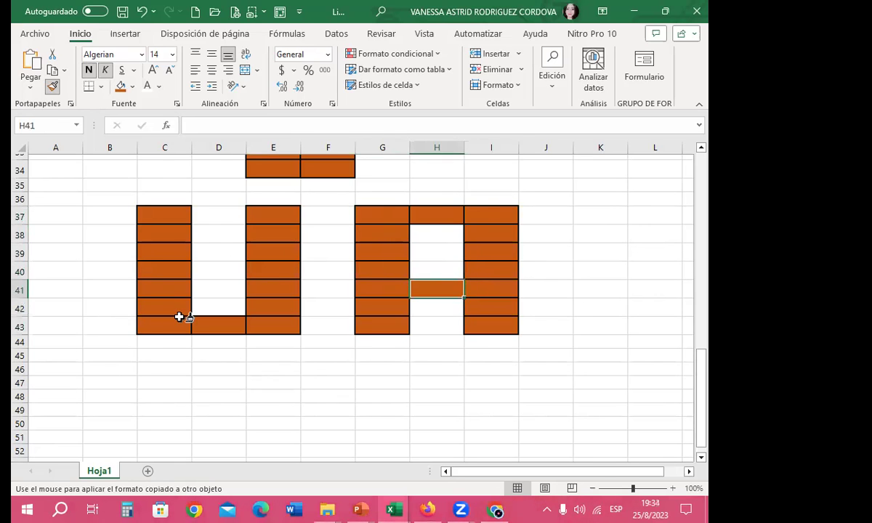
scroll(109, 291, "down", 2)
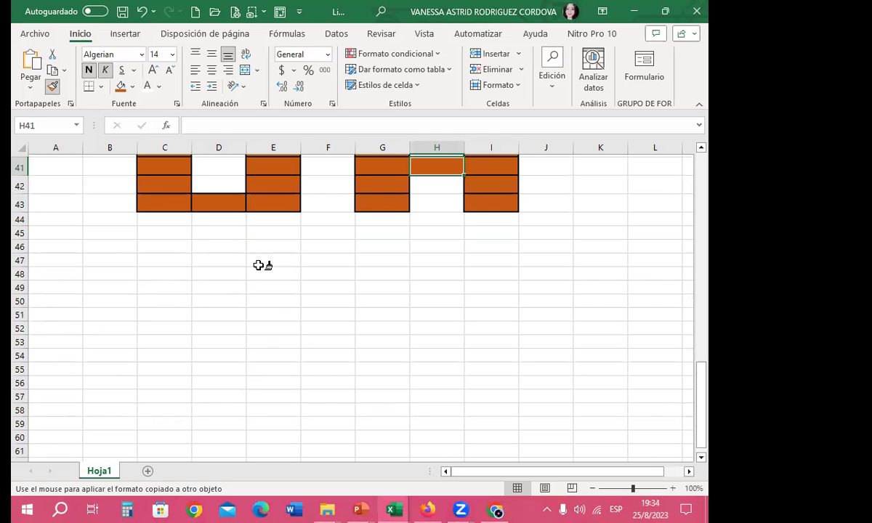
On a new sheet, paint C9, F8, G7:H8, I11, E9, E10 and E12.
left_click(148, 471)
left_click(156, 273)
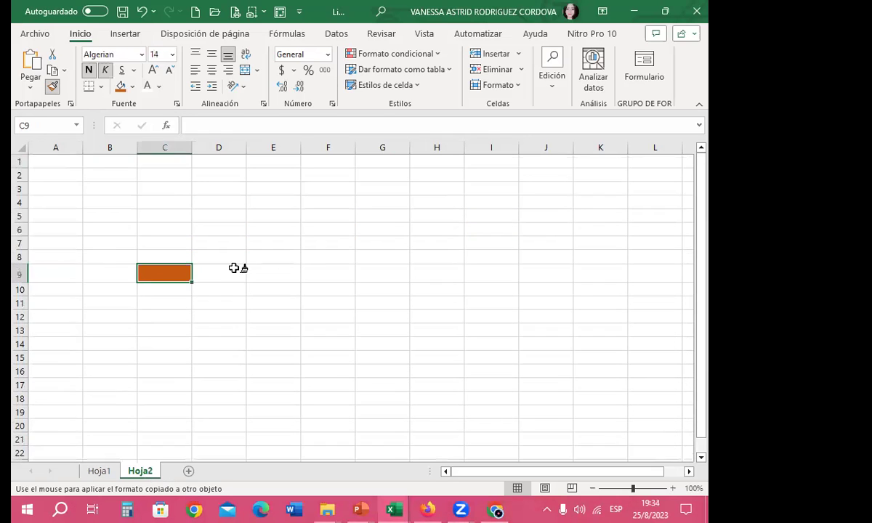
left_click(327, 262)
left_click_drag(383, 246, 437, 264)
left_click(492, 319)
left_click(274, 282)
left_click(273, 300)
left_click(255, 338)
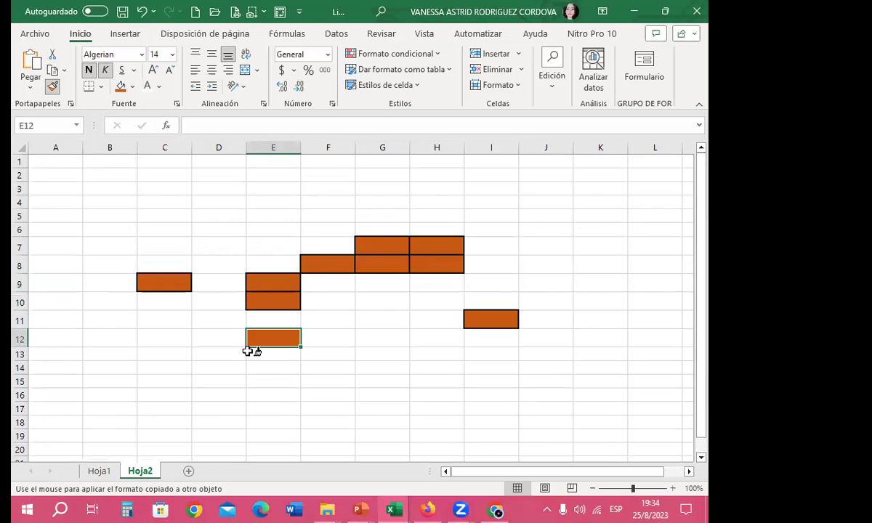
On Hoja3, paint the orange bordered format onto B5:D10, F4:H8 and I5:K9.
left_click(188, 471)
left_click_drag(110, 224, 219, 317)
left_click_drag(327, 205, 436, 280)
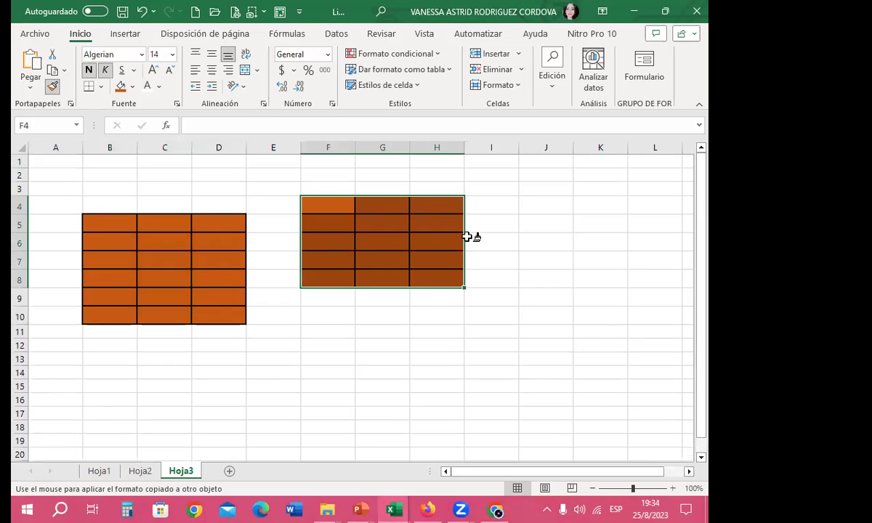
left_click_drag(491, 224, 595, 293)
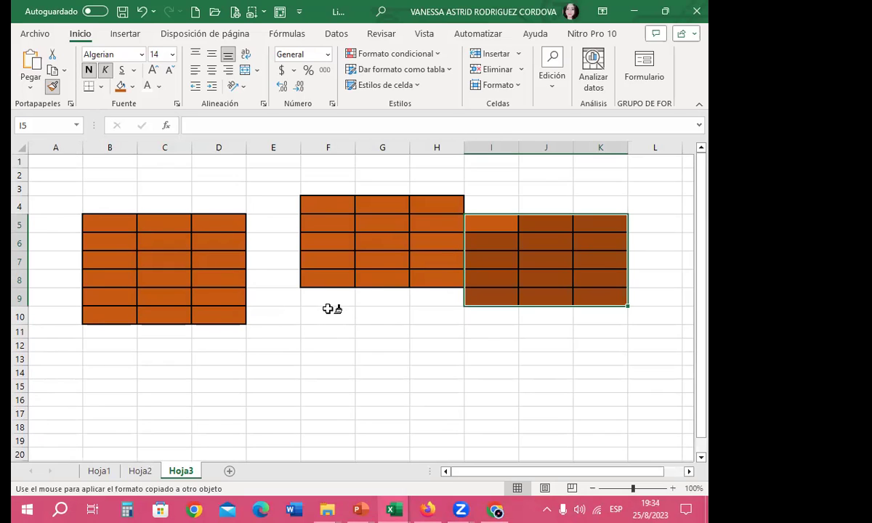
key("Escape")
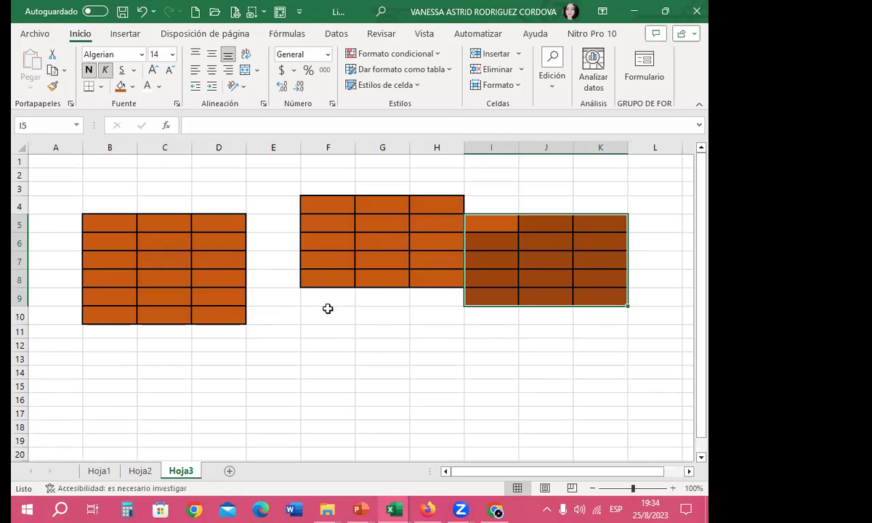
left_click(328, 308)
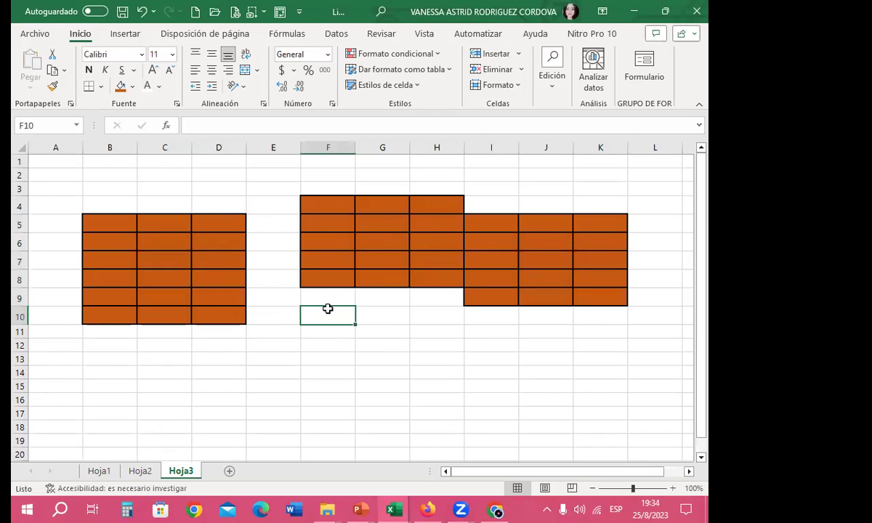
left_click(280, 334)
left_click(260, 280)
left_click(264, 190)
left_click(336, 345)
left_click(220, 345)
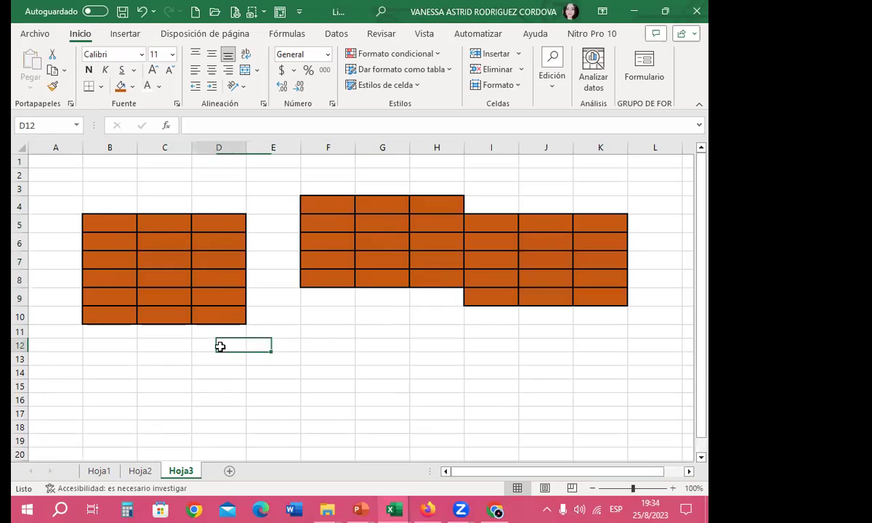
left_click(492, 345)
left_click(539, 347)
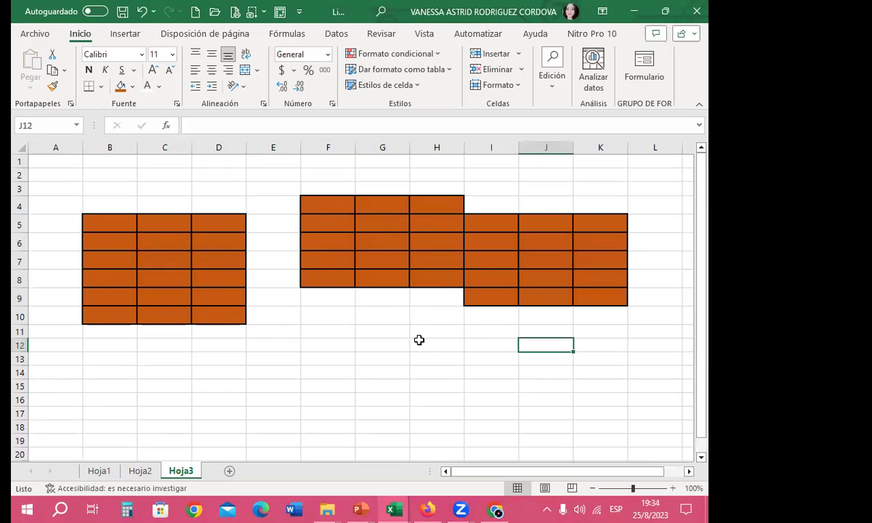
left_click(297, 343)
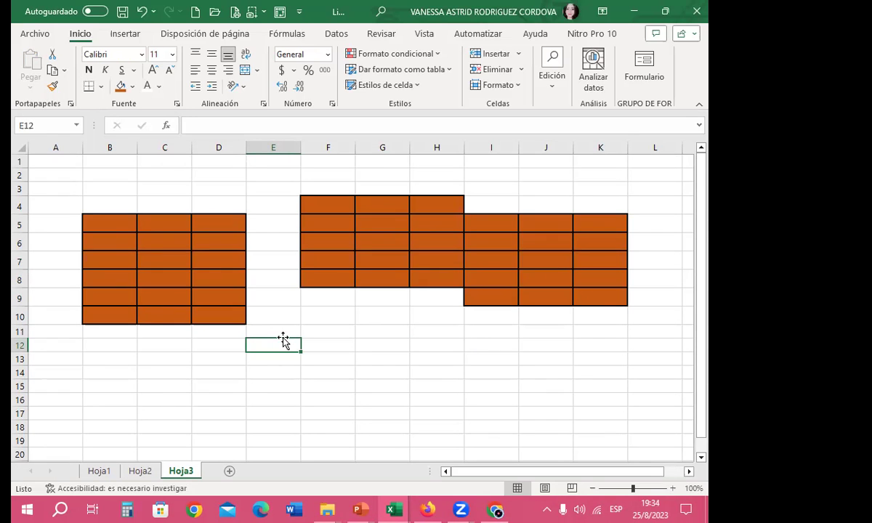
left_click(375, 319)
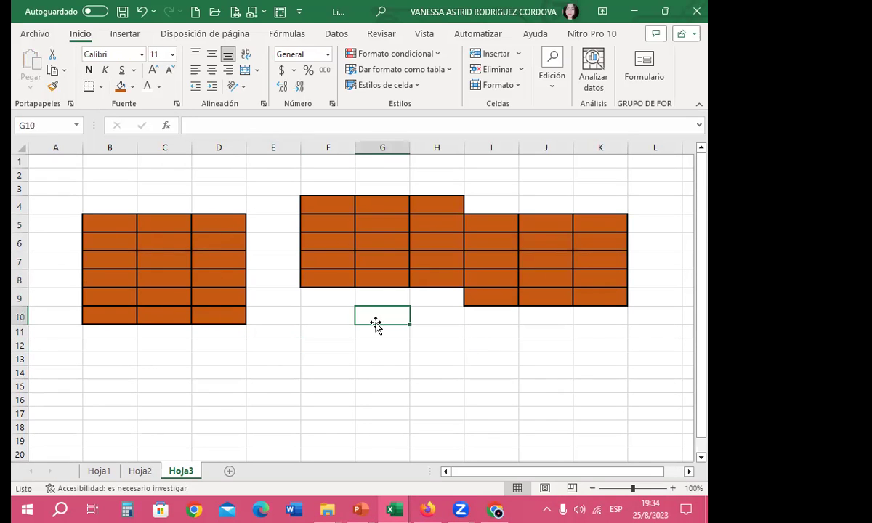
left_click(53, 261)
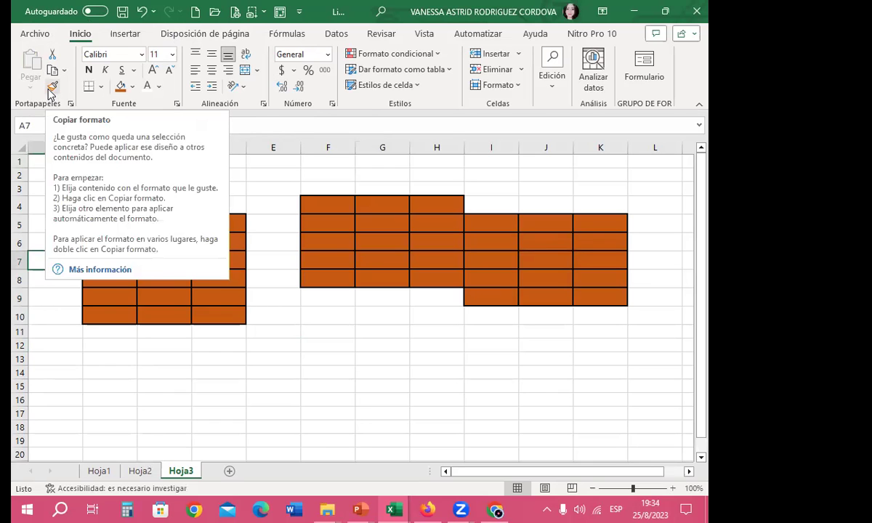
left_click(272, 346)
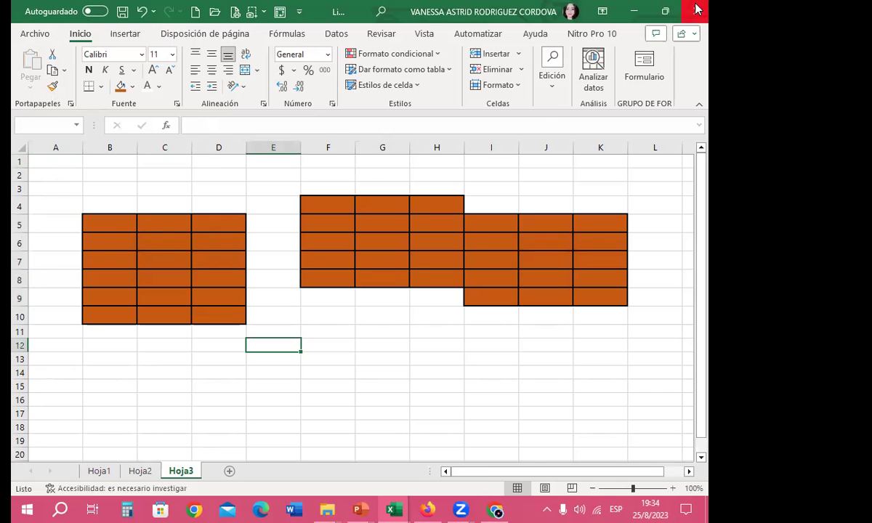
Close the practice workbook and Libro1, choosing No guardar for both.
left_click(696, 11)
left_click(404, 331)
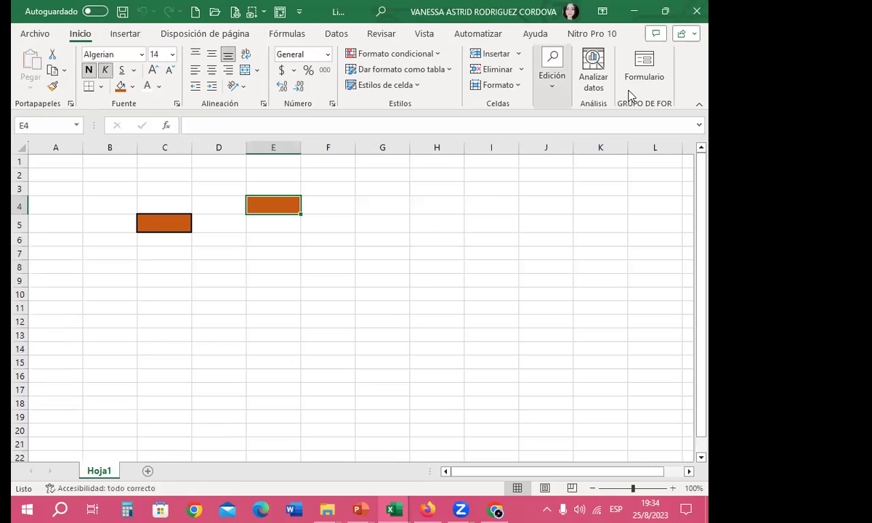
key("ctrl+w")
left_click(407, 328)
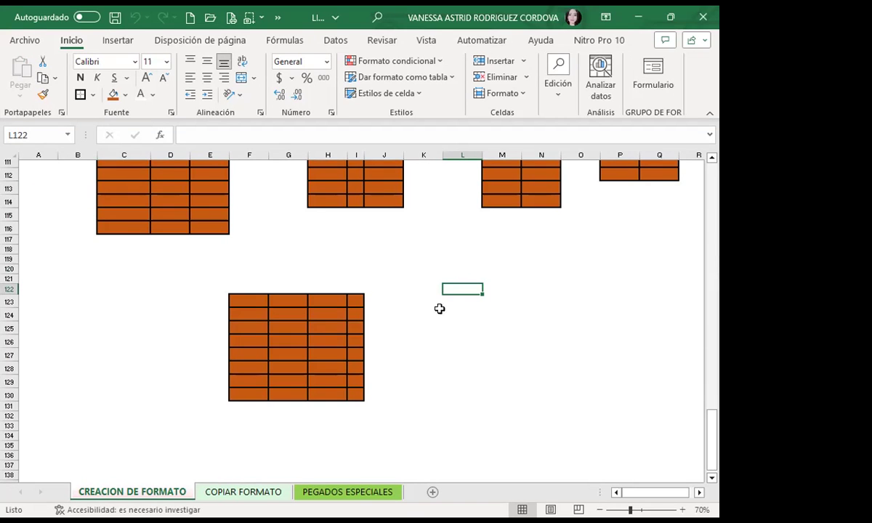
Scroll through CREACION DE FORMATO and check the format of a painted block cell.
scroll(312, 354, "up", 5)
scroll(314, 354, "up", 4)
scroll(314, 353, "up", 4)
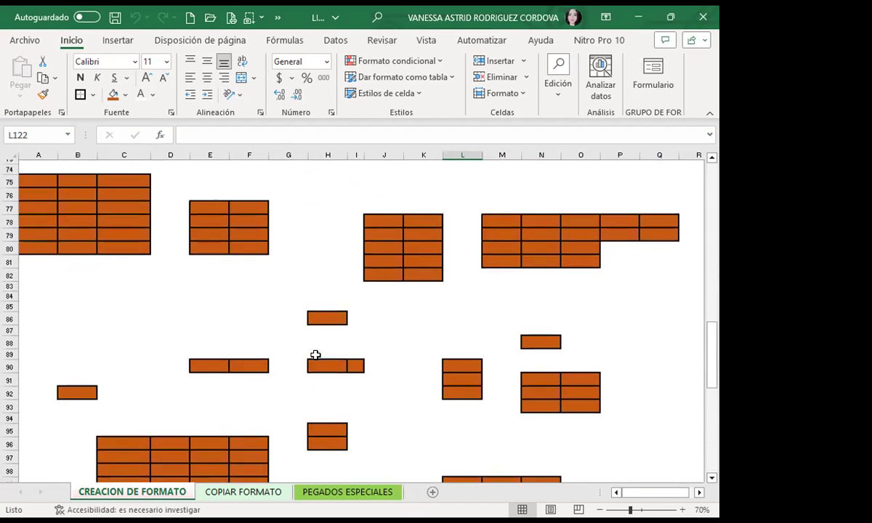
scroll(321, 353, "up", 6)
scroll(322, 352, "up", 6)
scroll(327, 334, "up", 10)
scroll(339, 300, "up", 2)
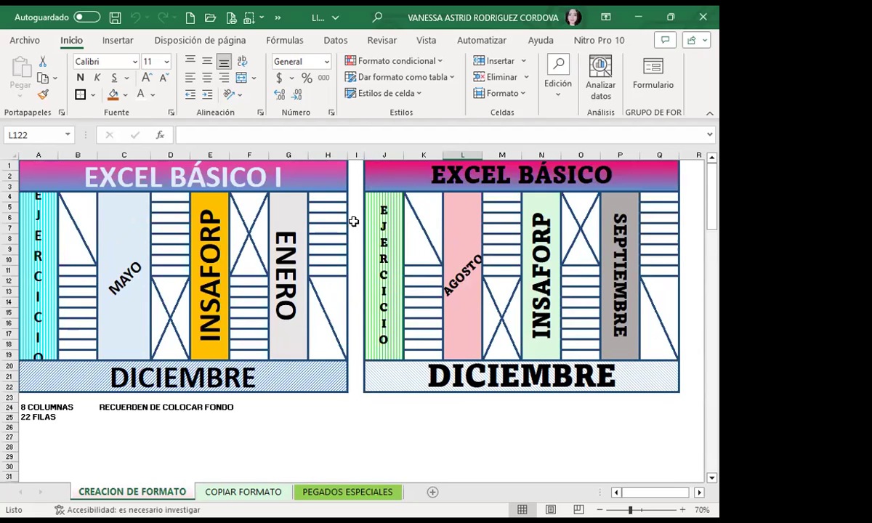
scroll(355, 349, "down", 4)
scroll(355, 370, "down", 9)
scroll(354, 367, "down", 9)
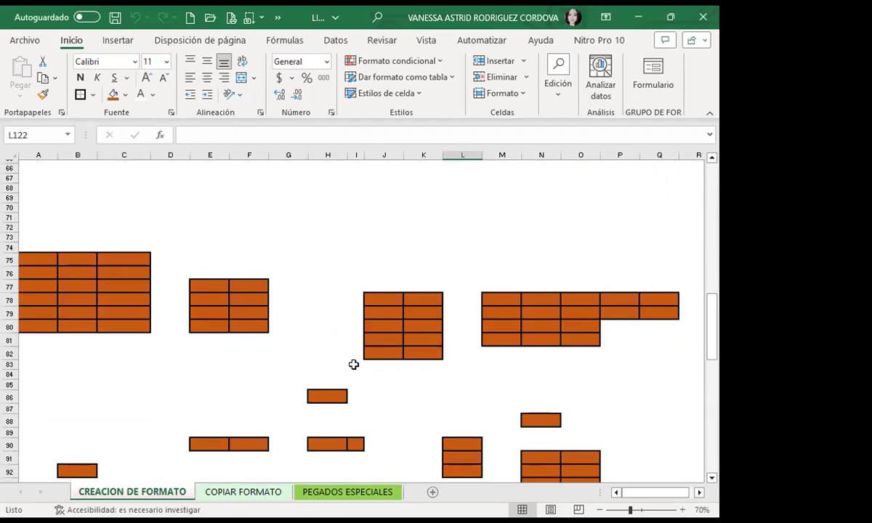
scroll(351, 360, "down", 4)
scroll(347, 262, "up", 3)
scroll(349, 160, "up", 1)
left_click(362, 152)
scroll(284, 353, "down", 4)
scroll(284, 353, "down", 2)
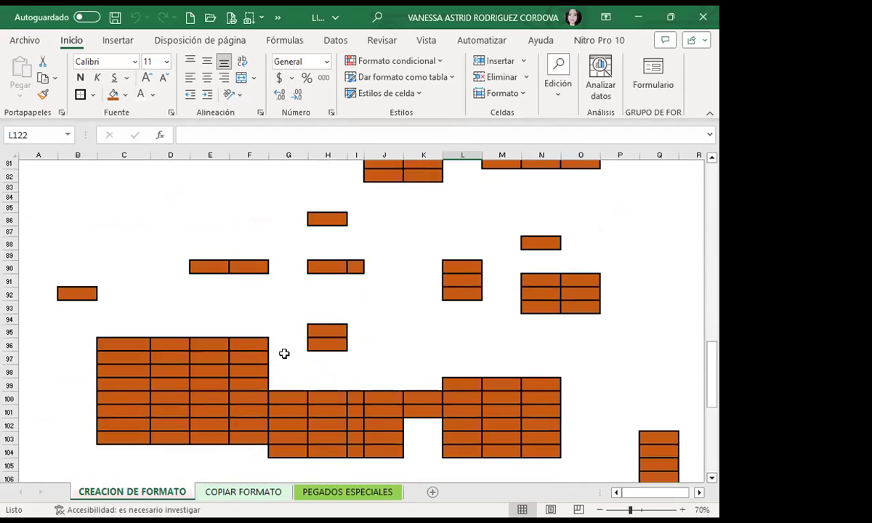
scroll(353, 306, "down", 2)
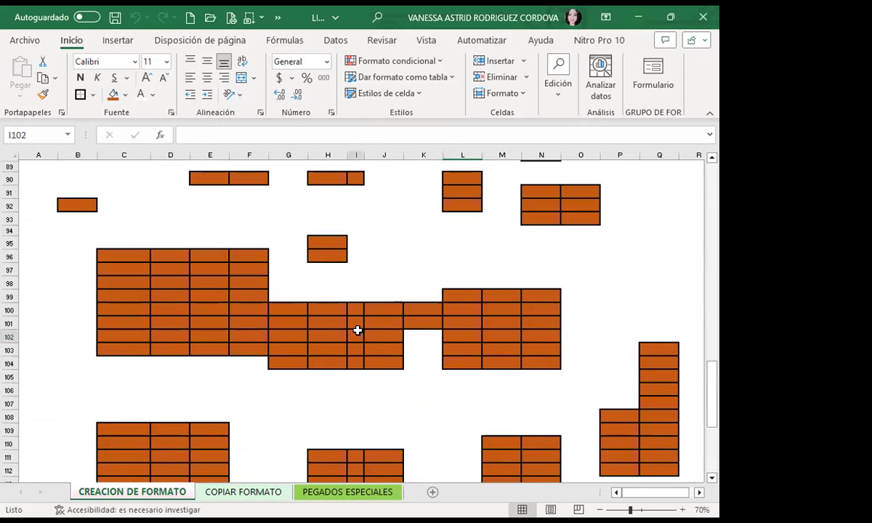
left_click(355, 336)
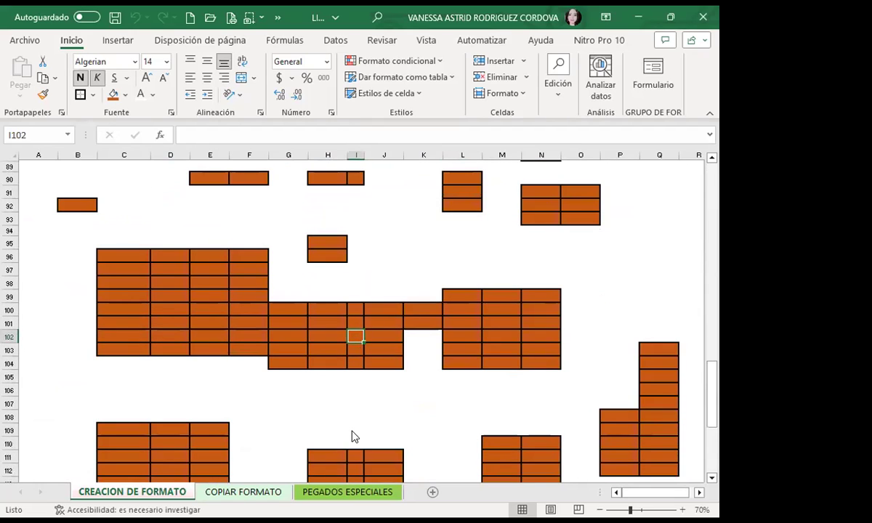
On the COPIAR FORMATO sheet, narrow columns T to V.
left_click(243, 492)
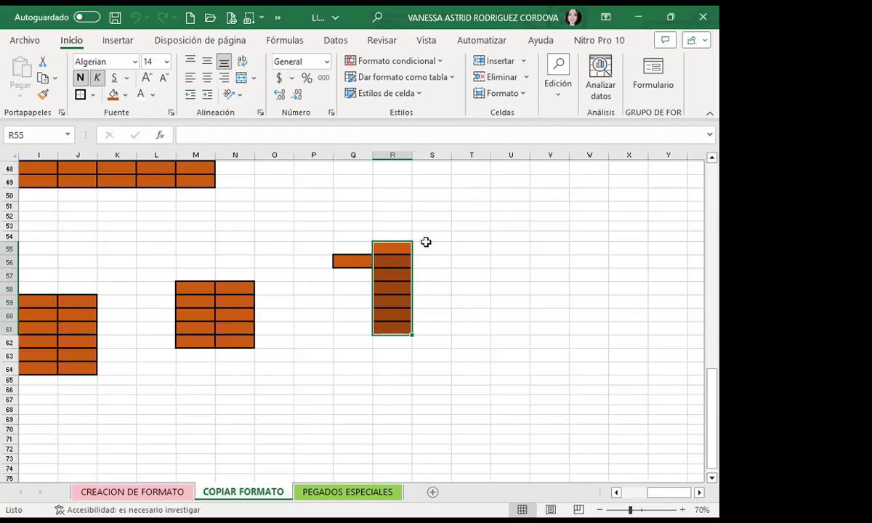
scroll(428, 262, "down", 2)
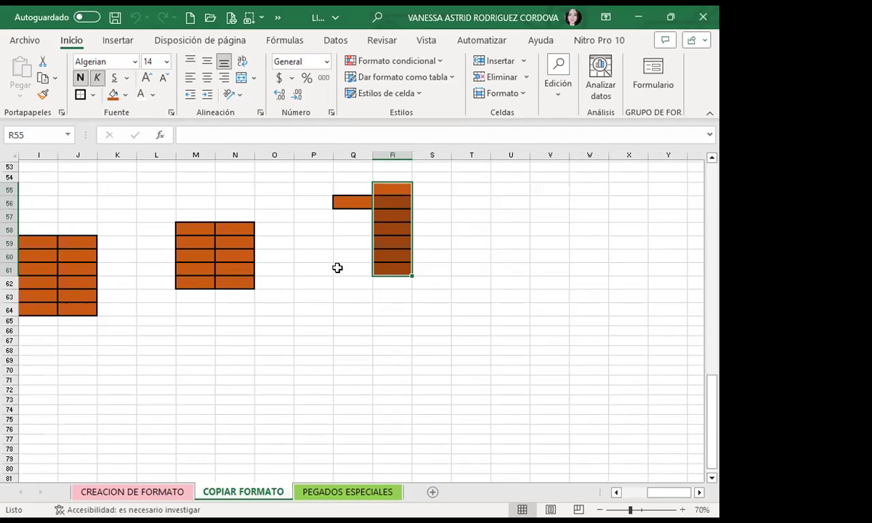
mouse_move(483, 156)
left_mouse_down()
mouse_move(462, 155)
mouse_move(484, 155)
left_mouse_up()
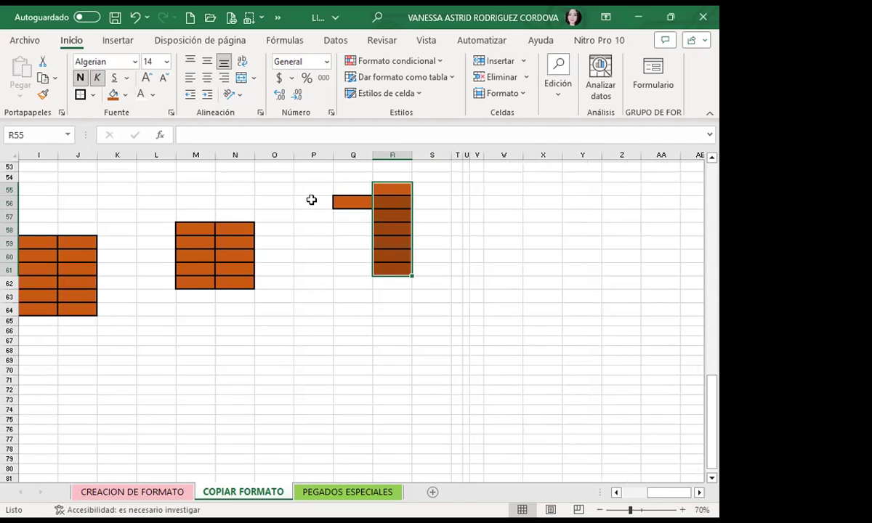
scroll(209, 191, "up", 6)
Copy L38's orange format onto T37:V44, then go to the PEGADOS ESPECIALES sheet.
left_click(150, 210)
left_click(44, 96)
mouse_move(458, 194)
left_mouse_down()
mouse_move(458, 259)
mouse_move(470, 284)
left_mouse_up()
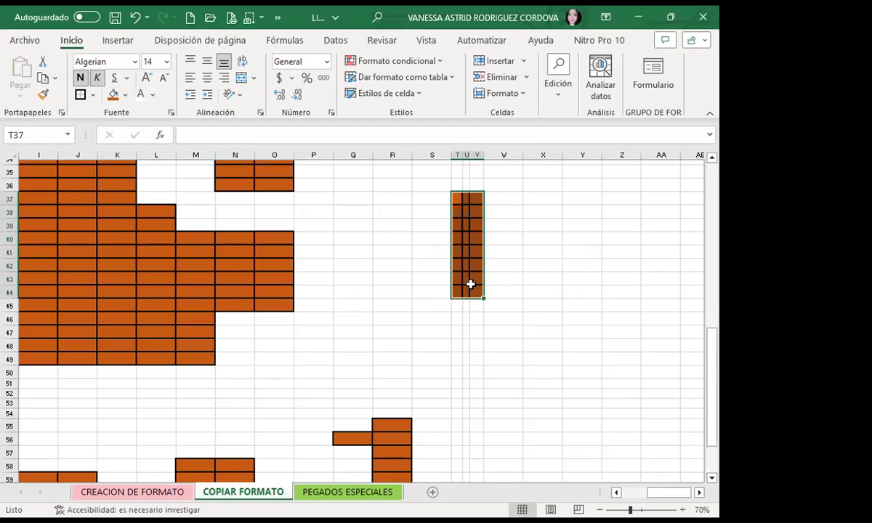
left_click(383, 290)
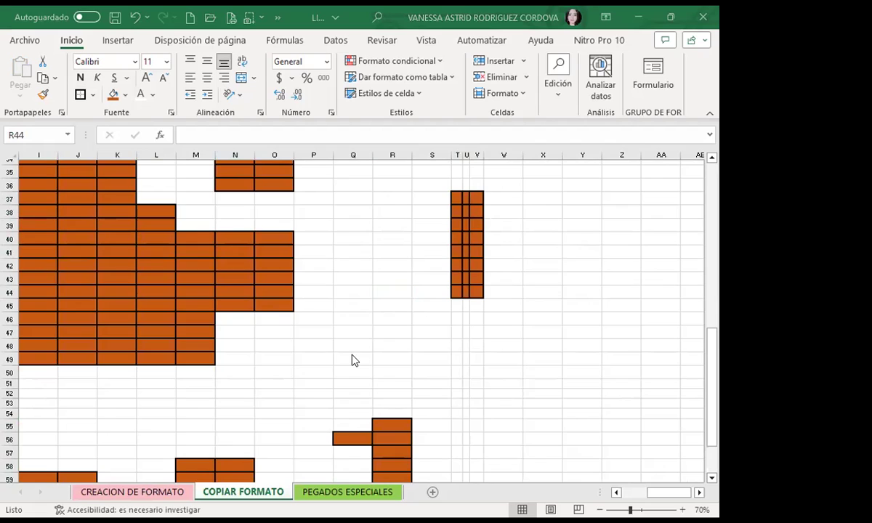
left_click(324, 492)
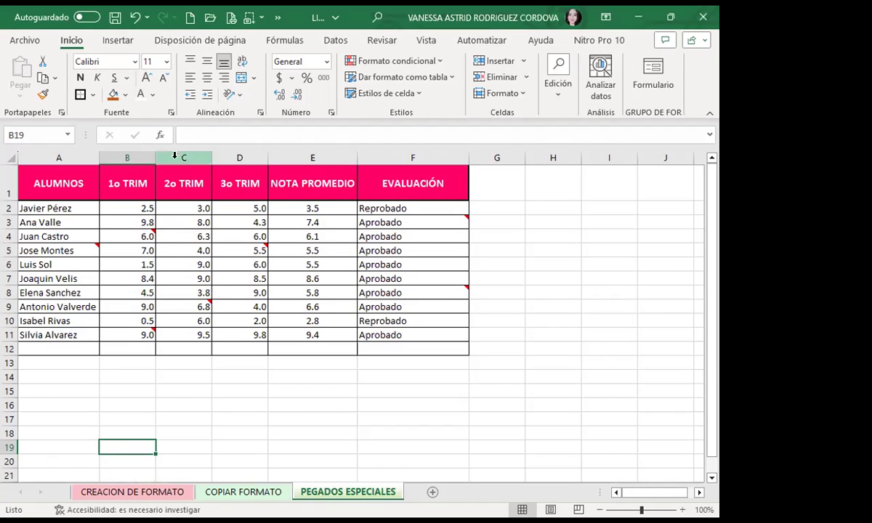
Inspect the grade cells B4 and D5 to view their attached notes.
left_click(132, 207)
left_click(129, 235)
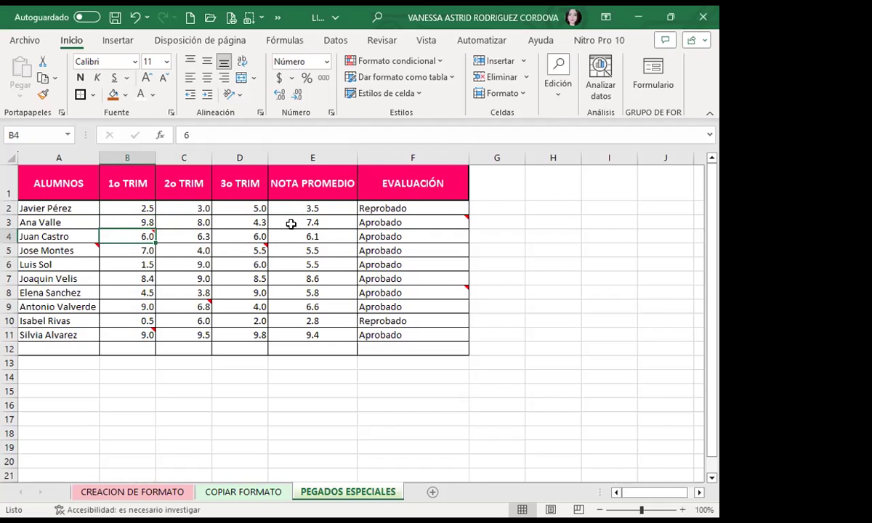
left_click(245, 251)
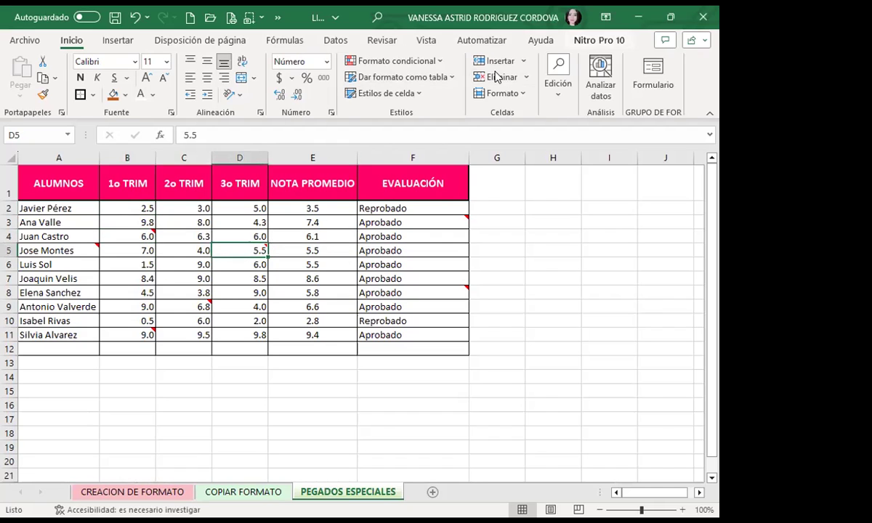
Bring up the Notas options on the Revisar tab and display C9's note.
left_click(426, 40)
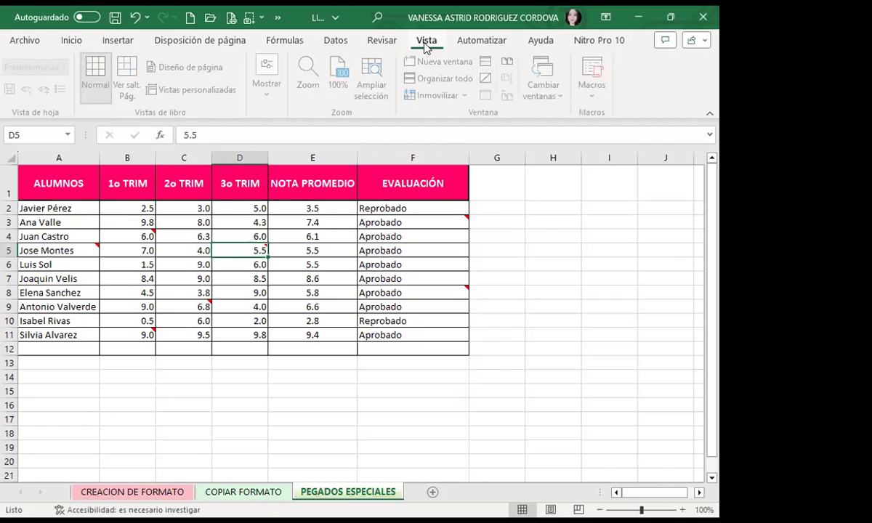
left_click(381, 41)
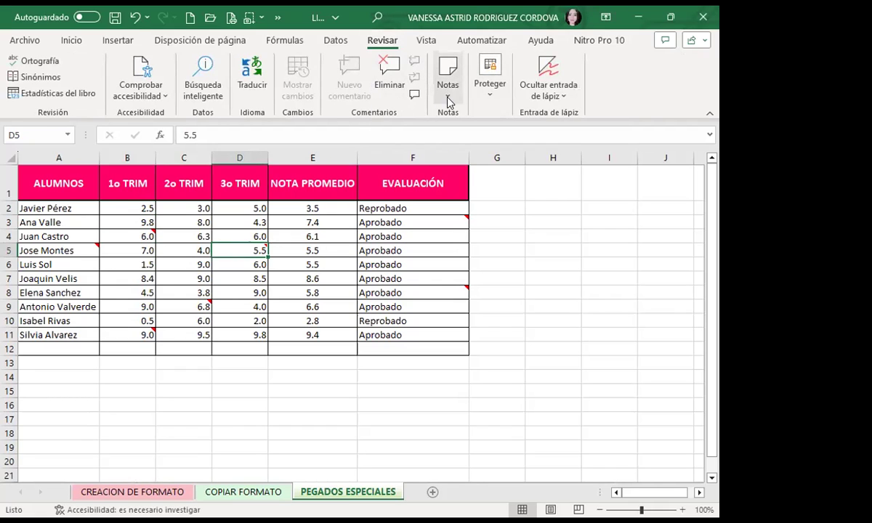
left_click(450, 98)
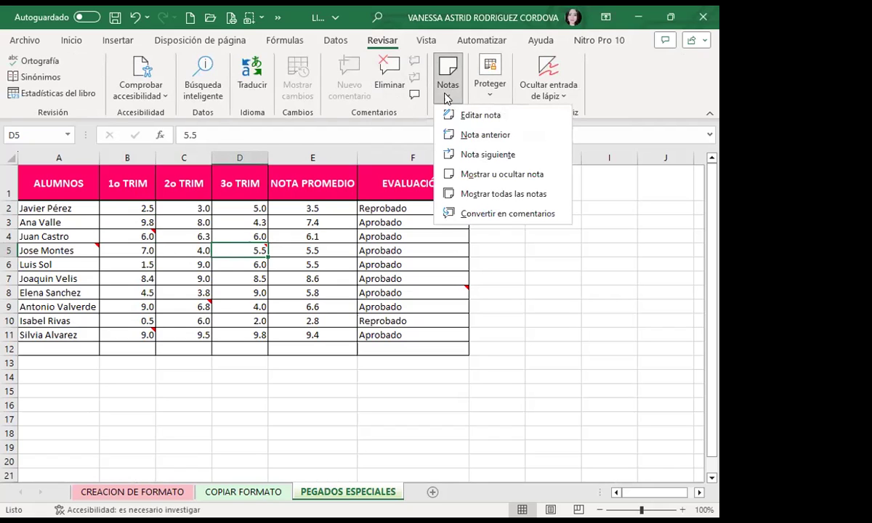
left_click(195, 308)
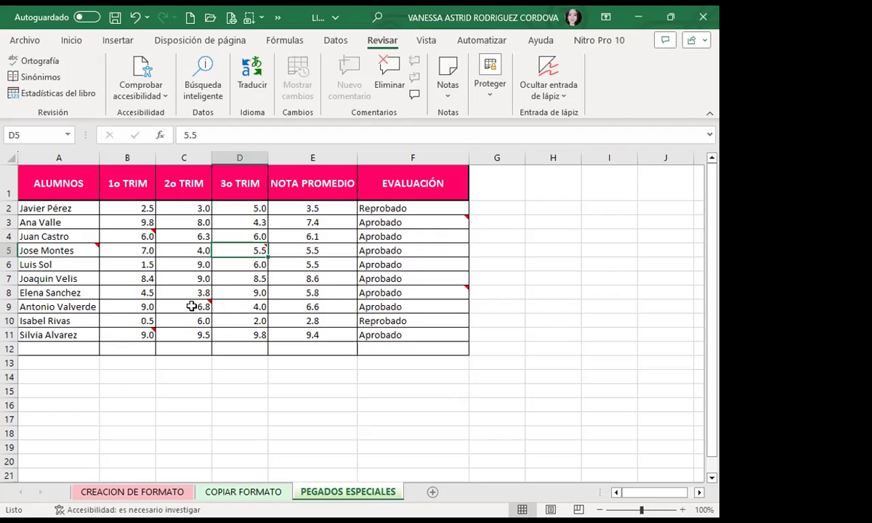
mouse_move(192, 306)
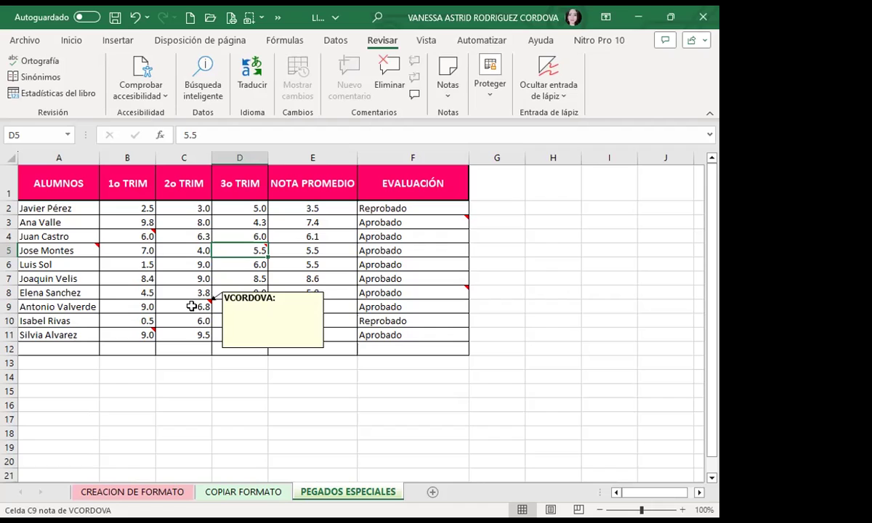
Check the grade values and the average and pass/fail formulas in E2, E10 and F2.
left_click(191, 306)
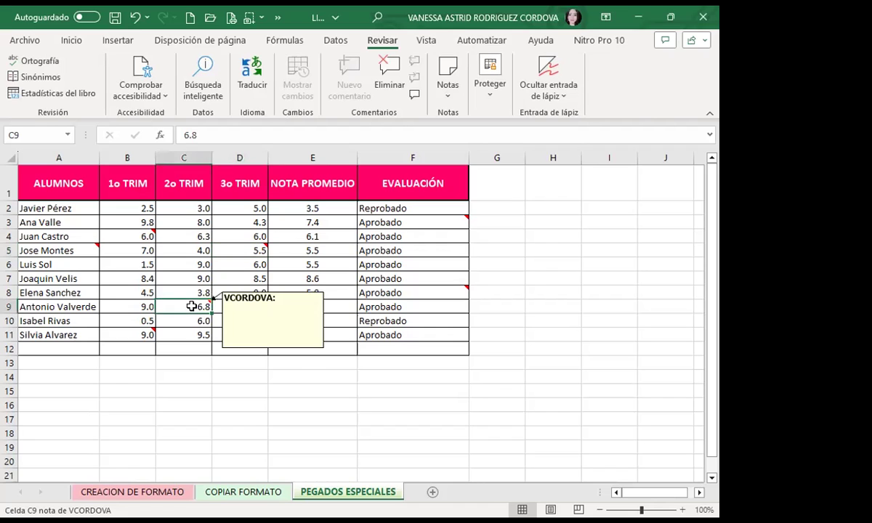
left_click(238, 234)
left_click(290, 320)
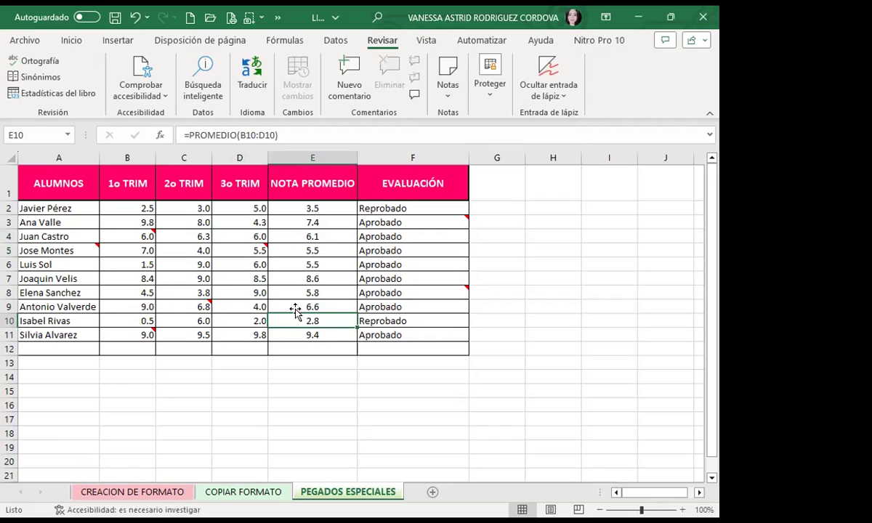
left_click(192, 206)
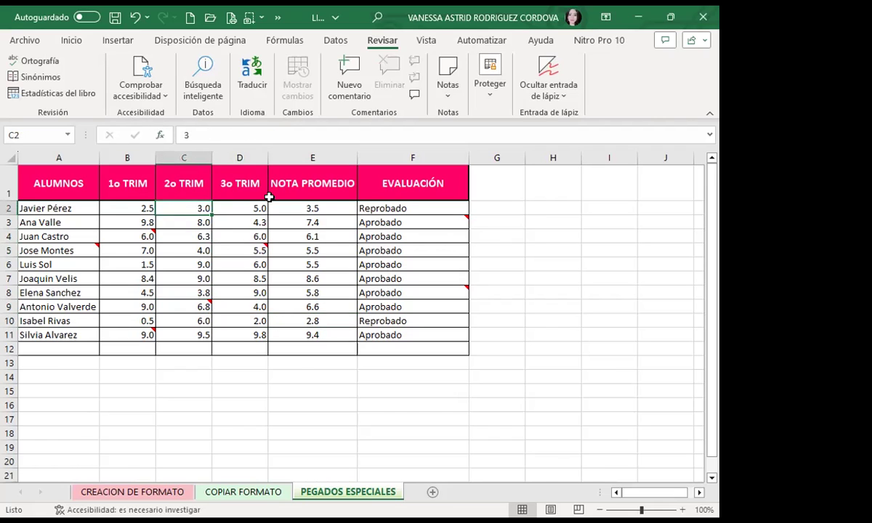
left_click(71, 44)
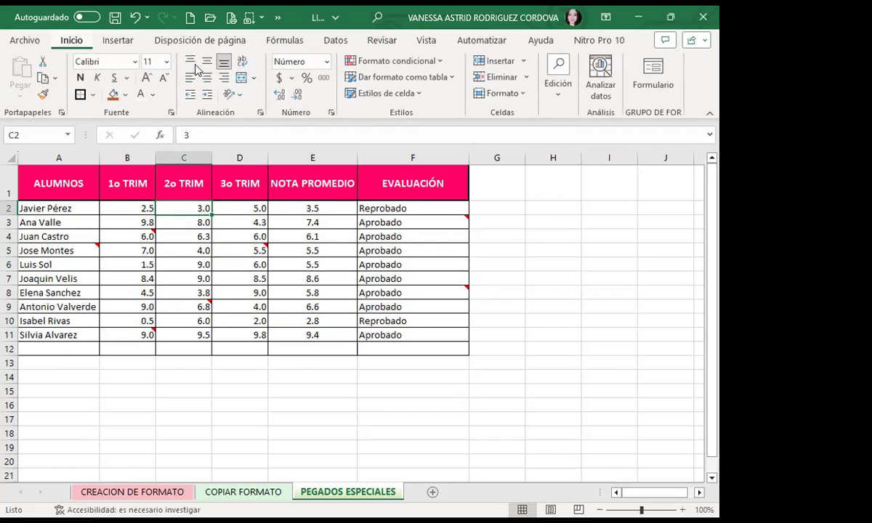
left_click(284, 209)
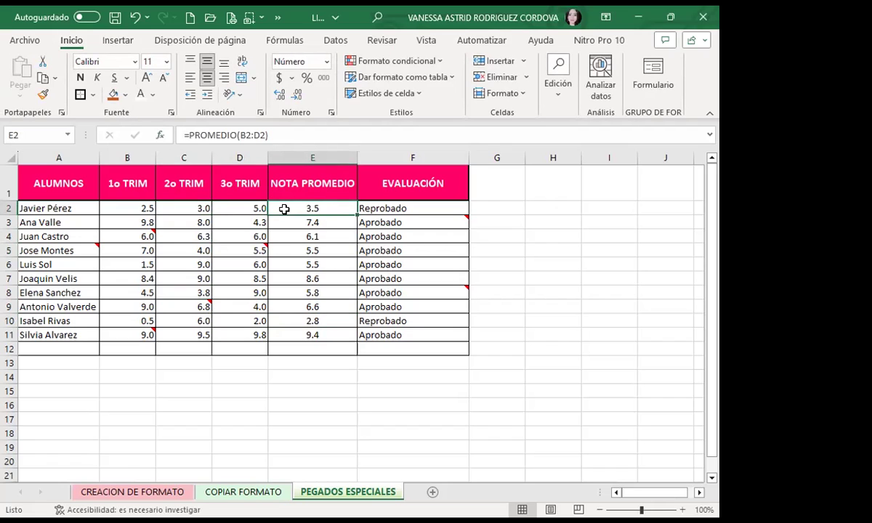
left_click(394, 207)
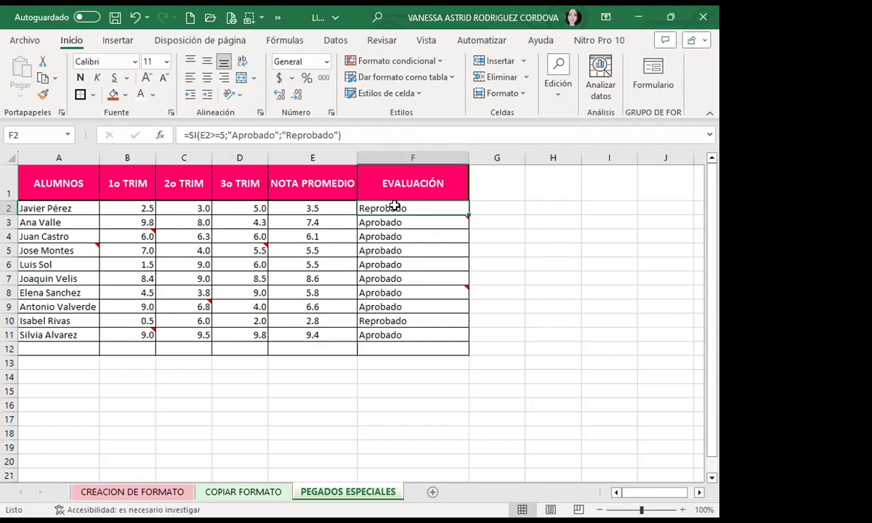
left_click(117, 209)
left_click(78, 211)
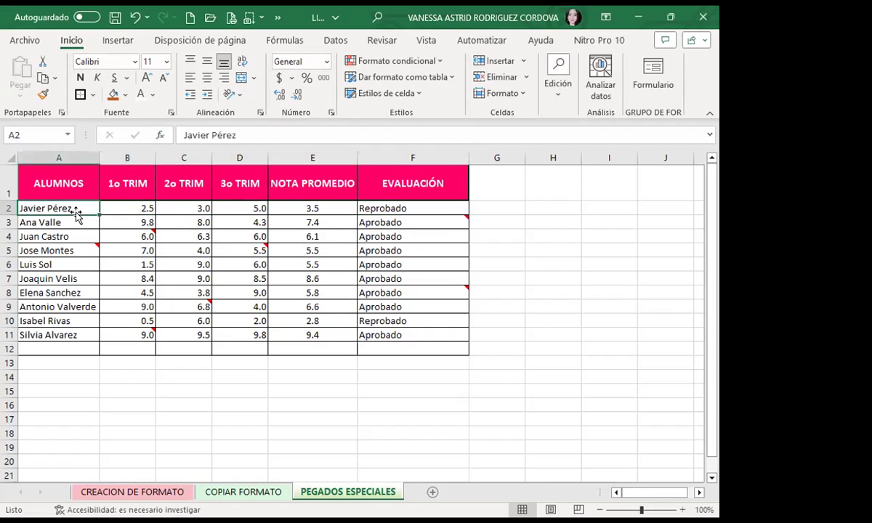
left_click(175, 187)
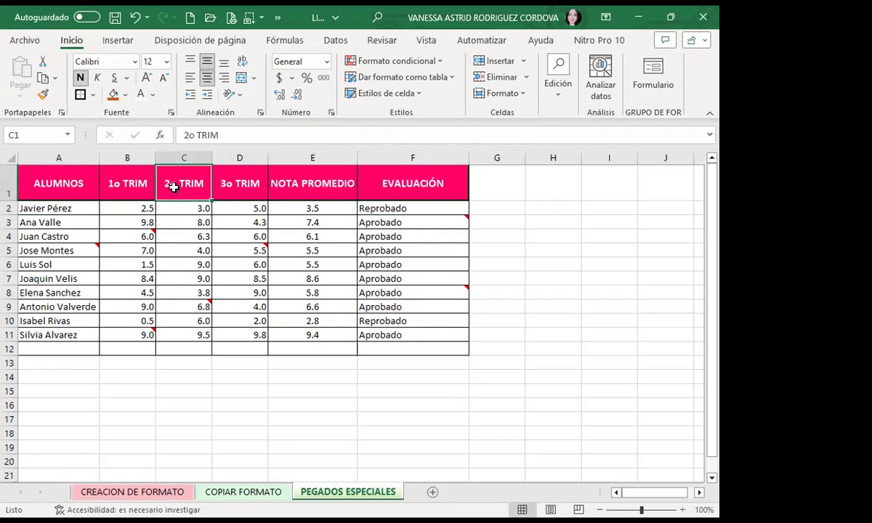
Select the whole grade table from A1 to F12.
mouse_move(50, 174)
left_mouse_down()
mouse_move(446, 332)
mouse_move(446, 346)
left_mouse_up()
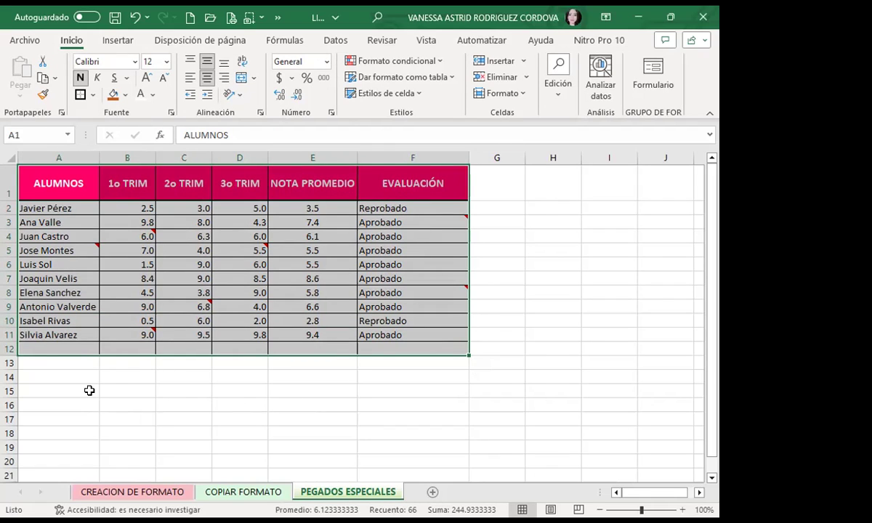
scroll(89, 391, "down", 2)
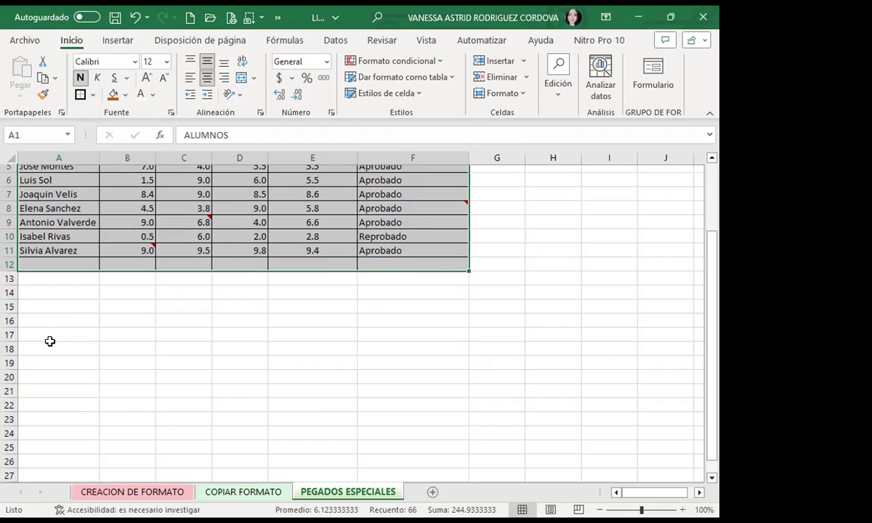
scroll(76, 294, "up", 2)
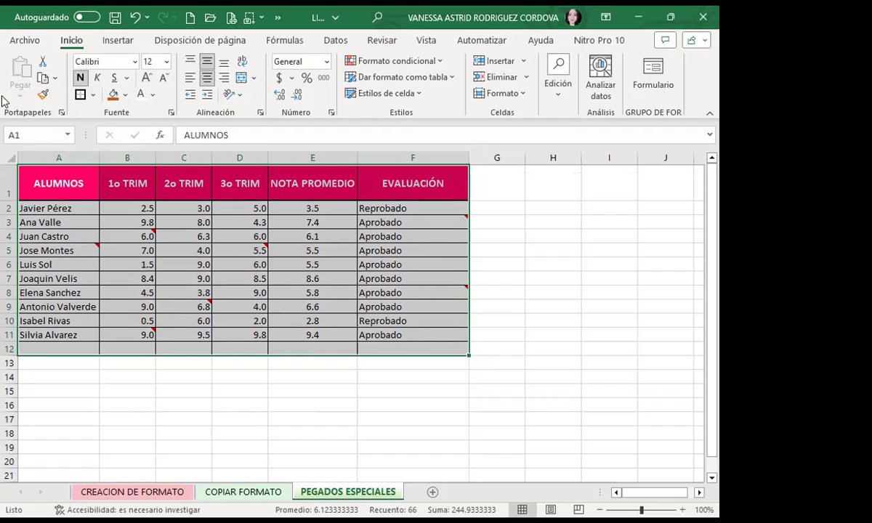
Copy table A1:F12 and bring up the Pegar options at destination cell A15.
left_click(38, 78)
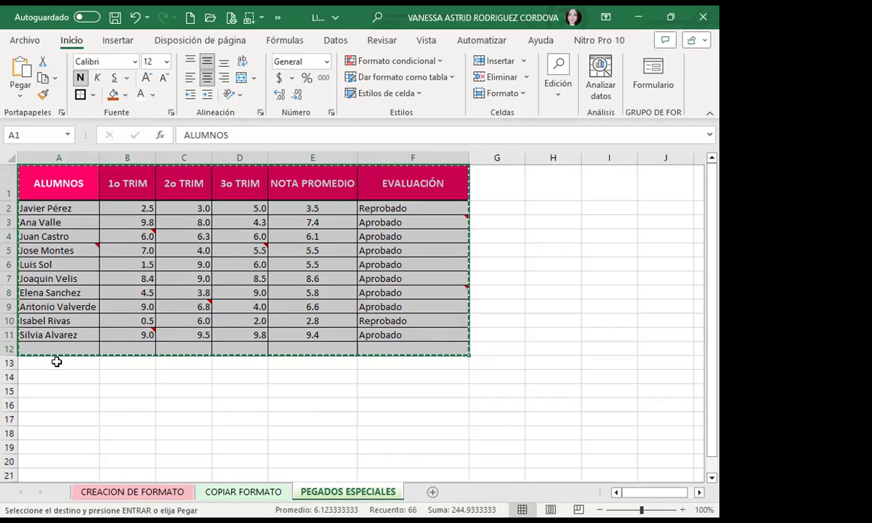
left_click(45, 391)
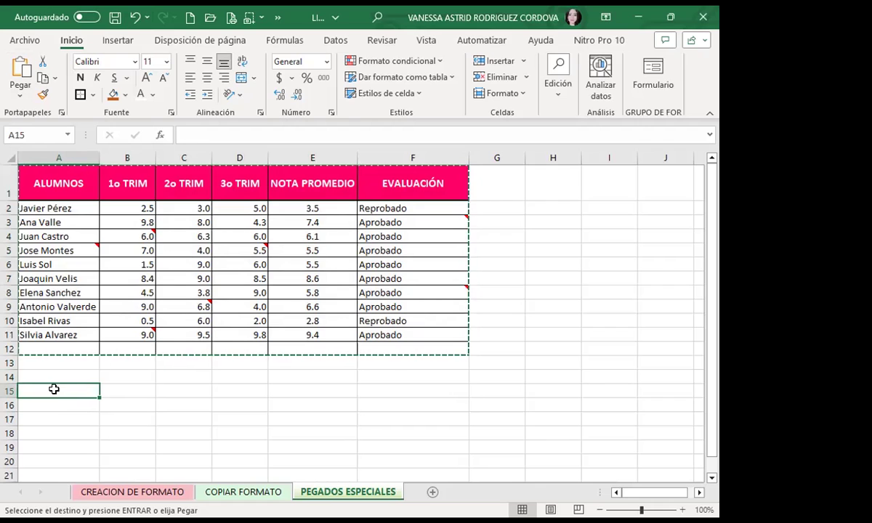
left_click(23, 95)
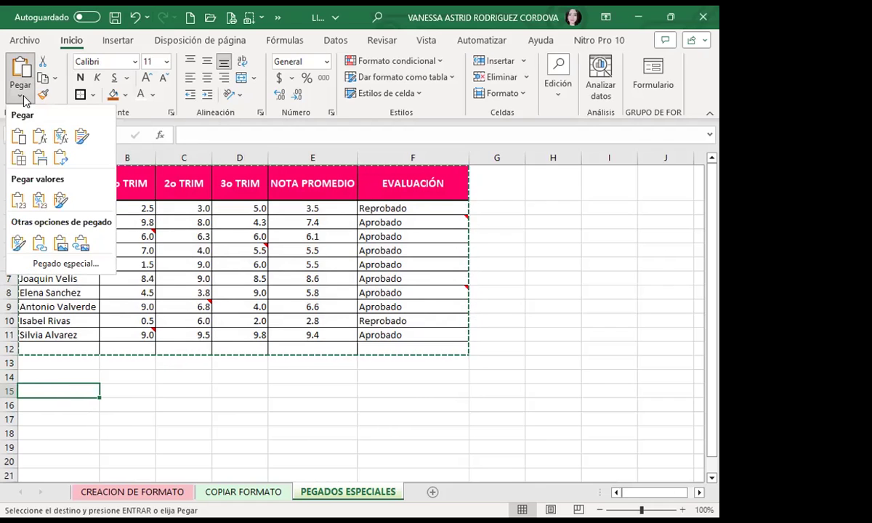
Paste only the formulas at A15 using Pegado especial > Fórmulas.
left_click(39, 265)
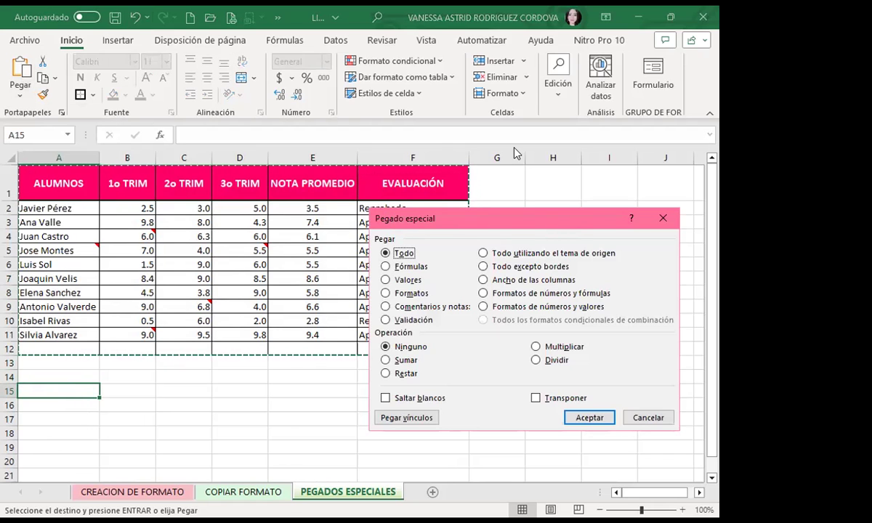
left_click_drag(551, 225, 436, 139)
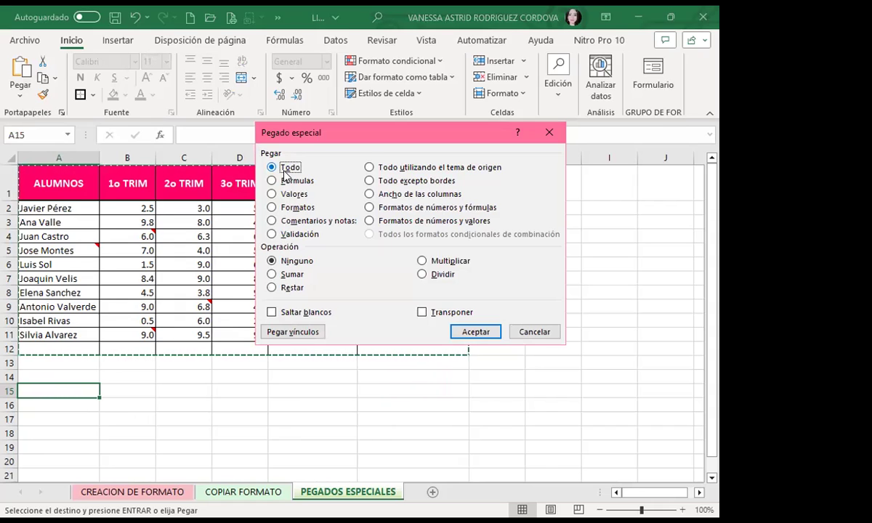
left_click(271, 180)
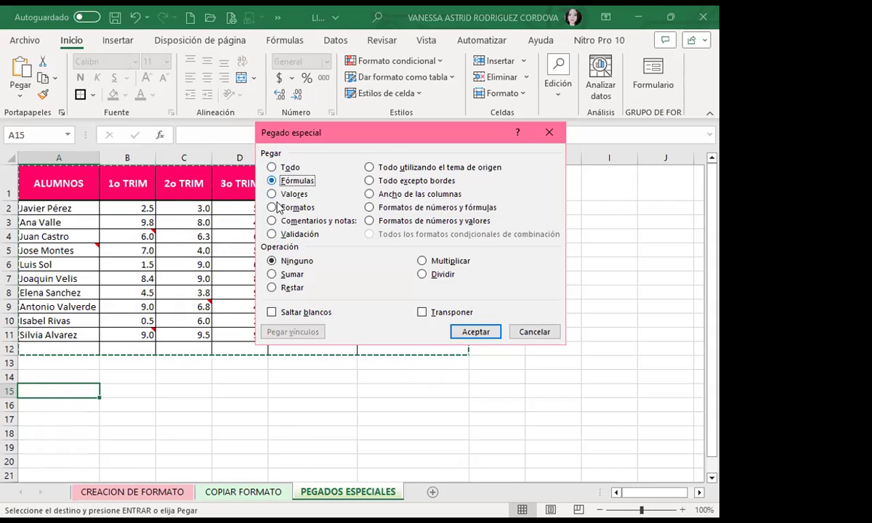
left_click(480, 332)
scroll(478, 402, "down", 3)
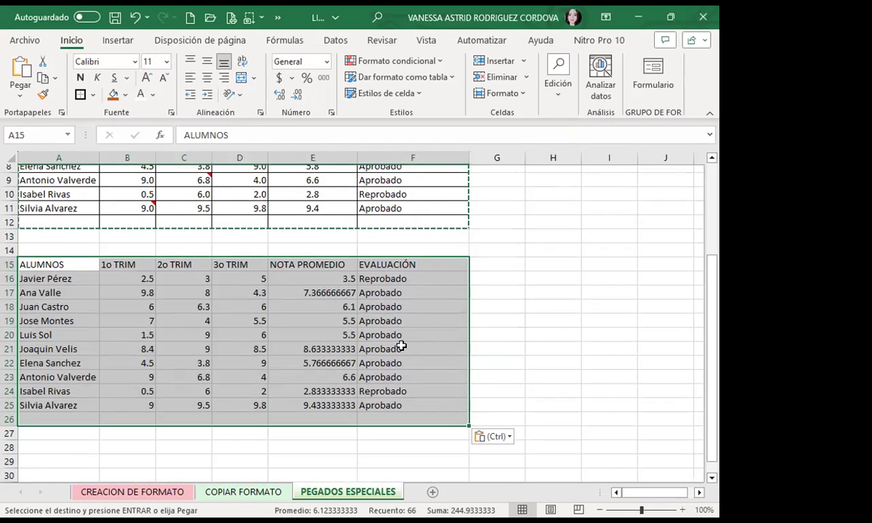
left_click(308, 278)
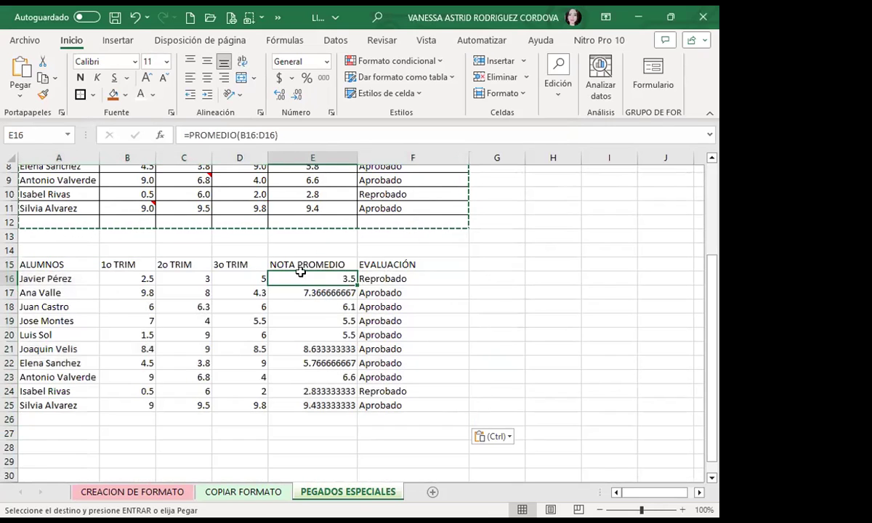
left_click(367, 277)
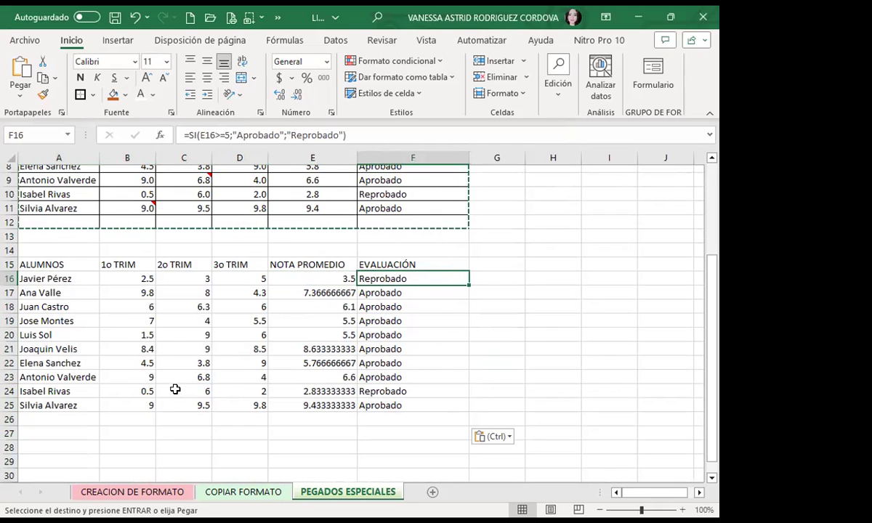
scroll(260, 332, "up", 3)
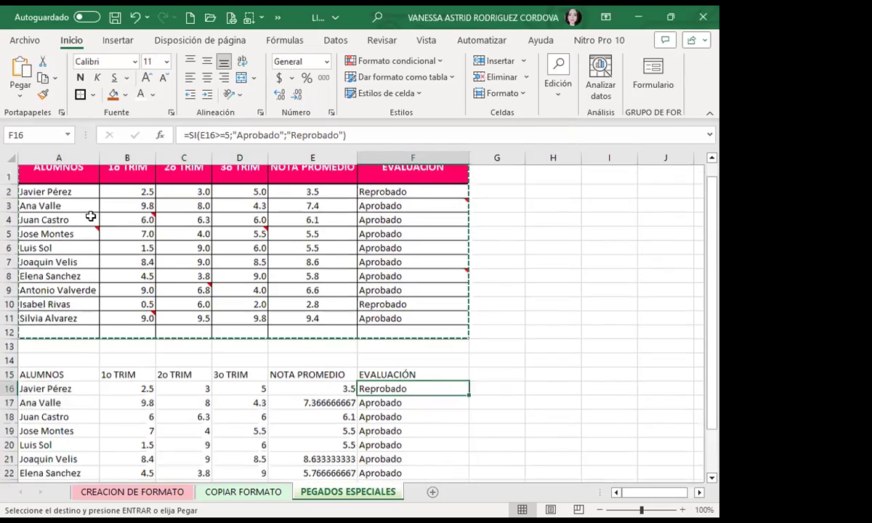
scroll(236, 297, "down", 2)
scroll(218, 305, "down", 2)
scroll(250, 334, "up", 3)
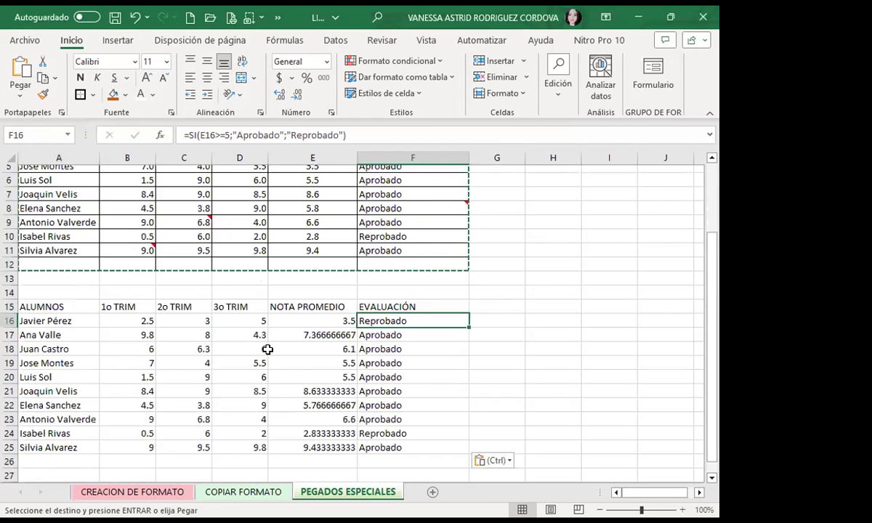
left_click(308, 341)
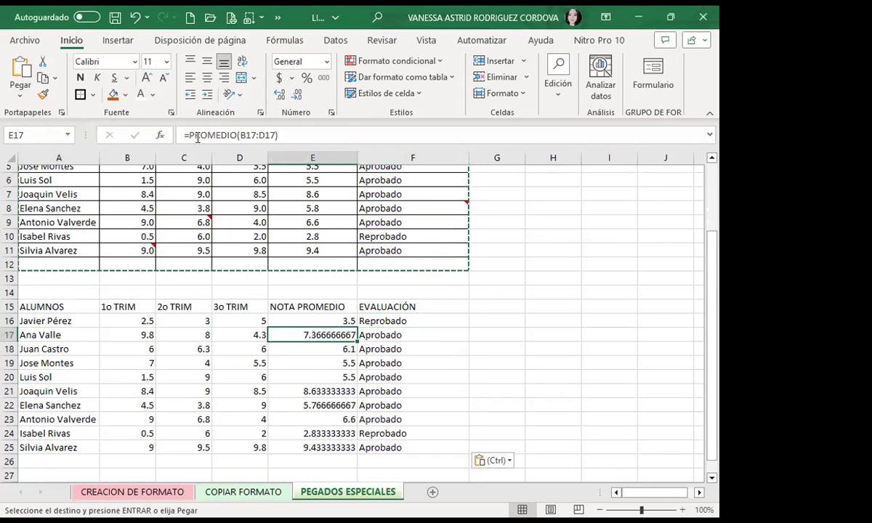
left_click(369, 334)
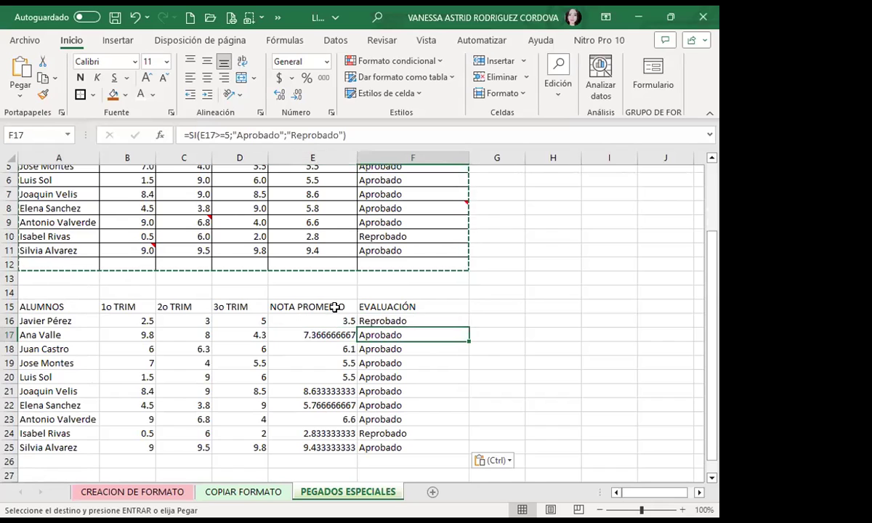
left_click(307, 349)
left_click(374, 349)
left_click(312, 363)
left_click(415, 363)
left_click(298, 375)
left_click(362, 377)
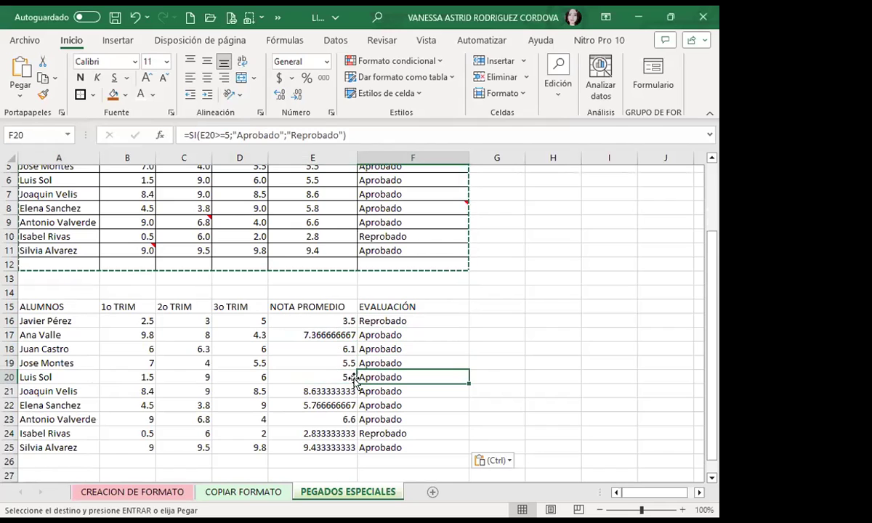
left_click(323, 374)
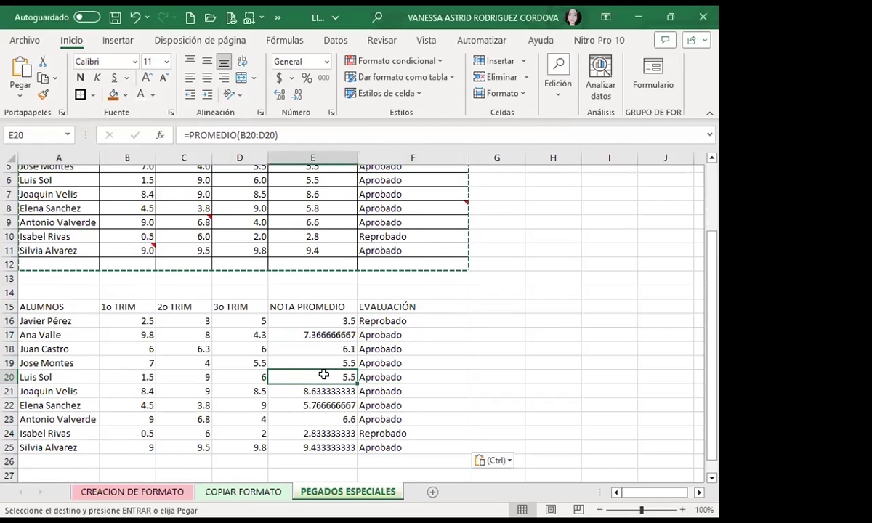
scroll(323, 374, "up", 2)
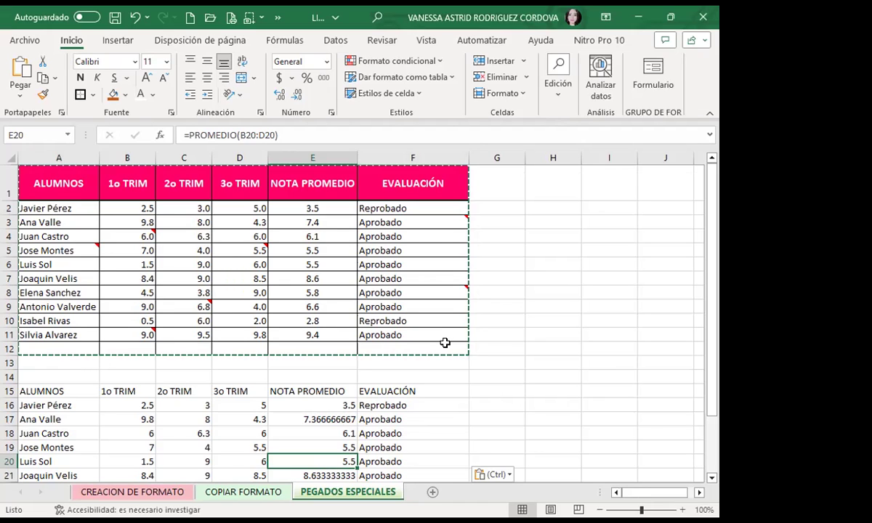
scroll(43, 405, "down", 1)
scroll(95, 334, "down", 1)
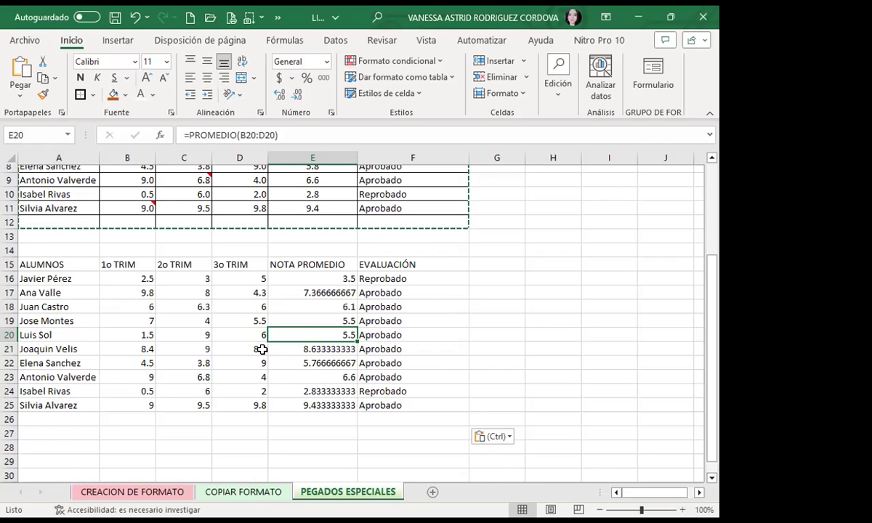
scroll(288, 348, "up", 2)
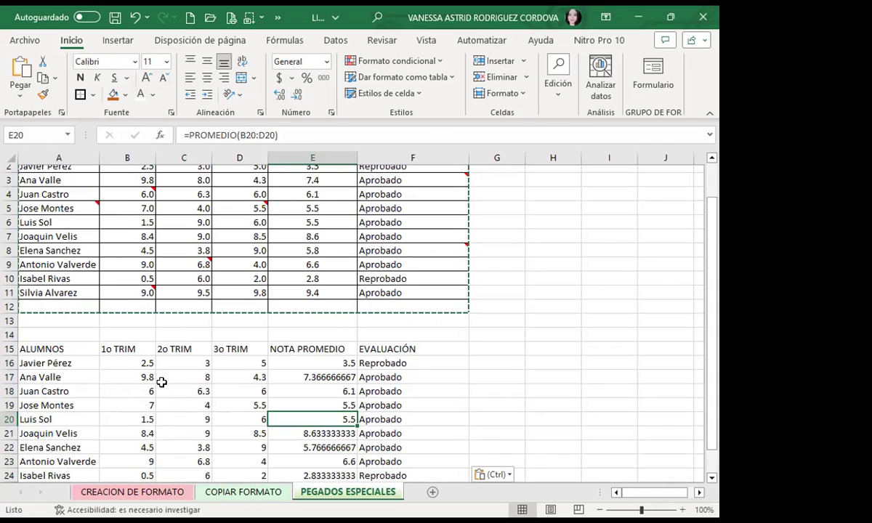
scroll(162, 384, "down", 3)
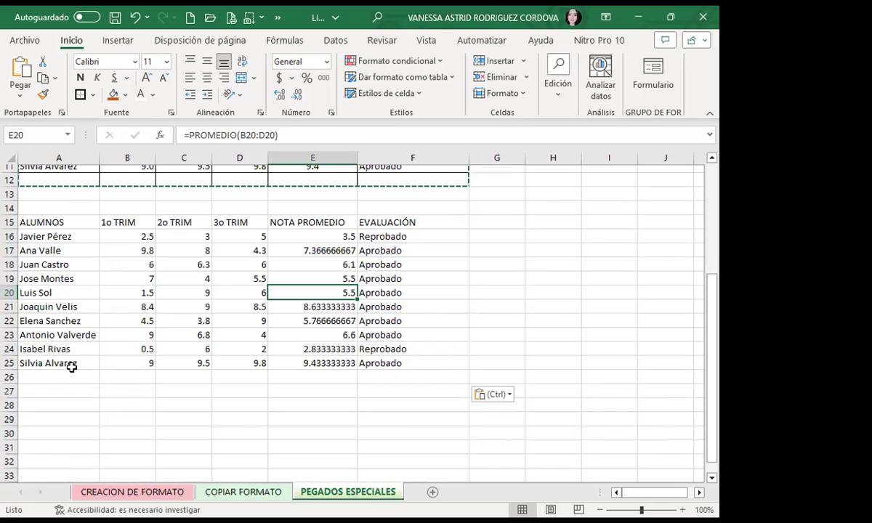
Paste the copied table at A28 as values only via Pegado especial > Valores.
left_click(29, 405)
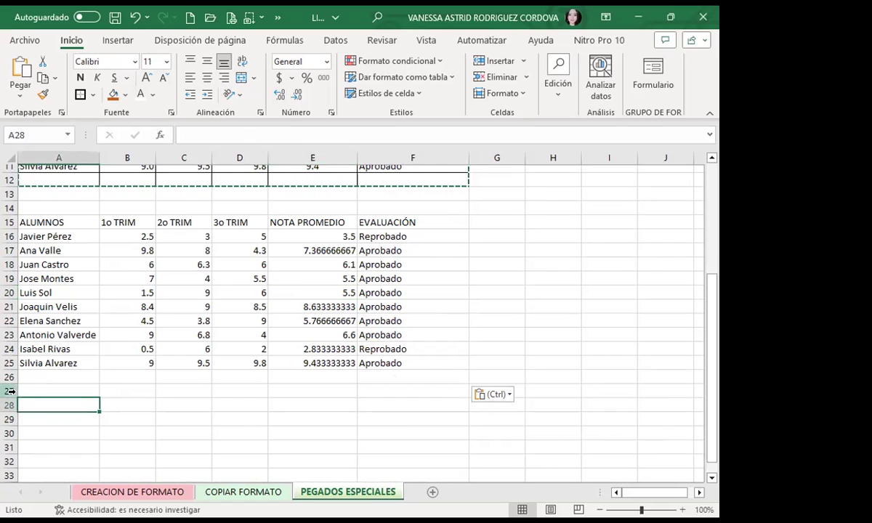
left_click(20, 95)
key("ctrl+alt+v")
left_click(272, 194)
left_click(484, 333)
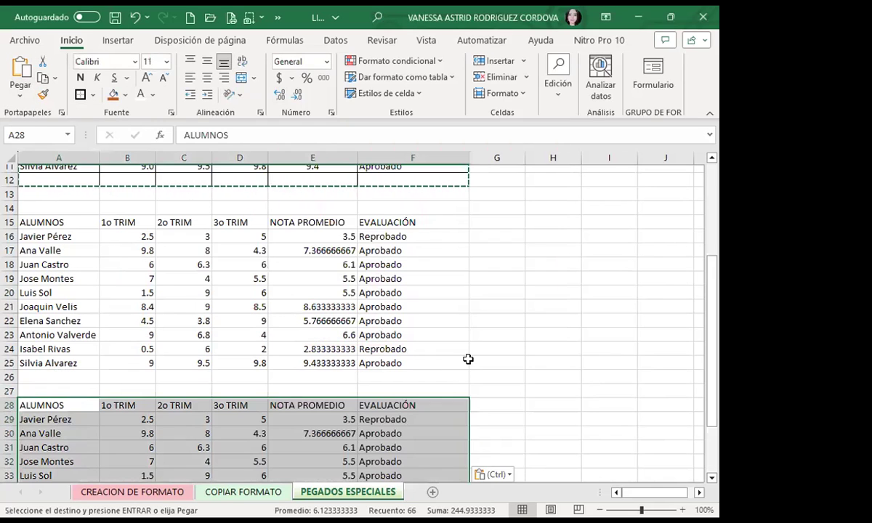
Compare the pasted values in E29, F29 and E30 with the original formulas in E16 and F16.
scroll(467, 362, "down", 3)
scroll(592, 373, "up", 3)
scroll(592, 371, "up", 1)
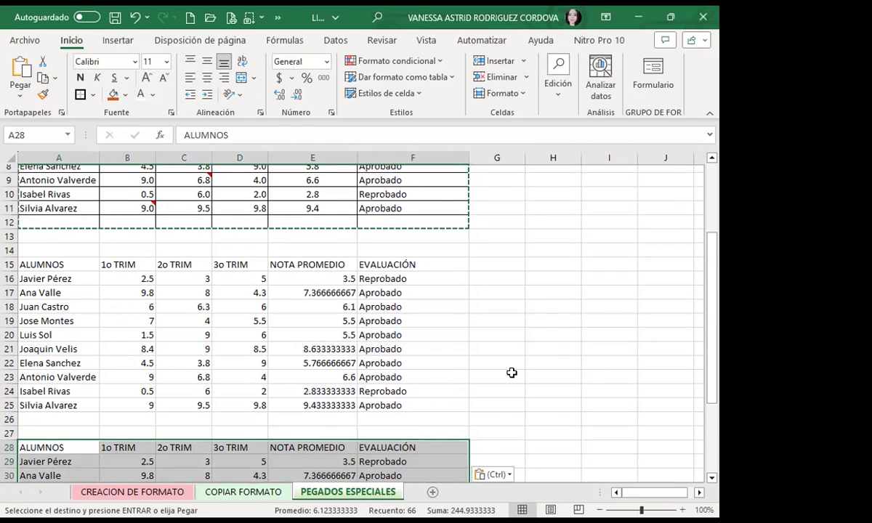
scroll(511, 373, "down", 2)
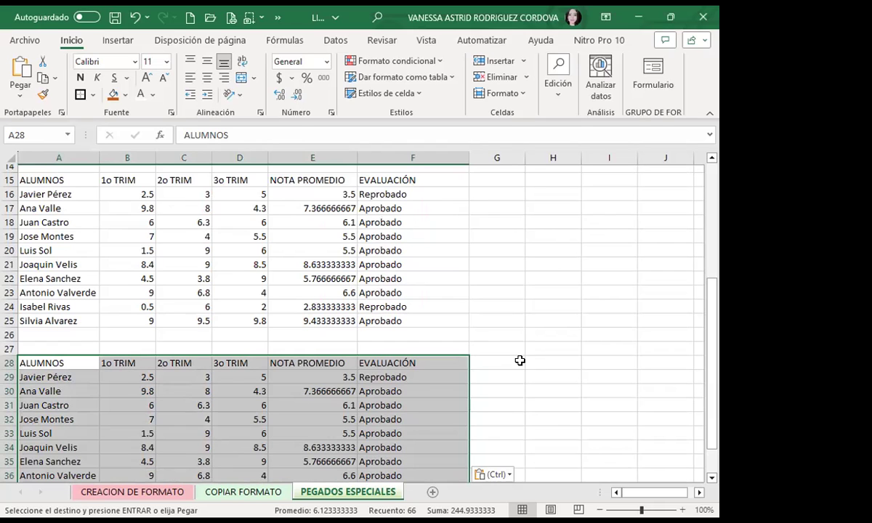
scroll(519, 360, "down", 2)
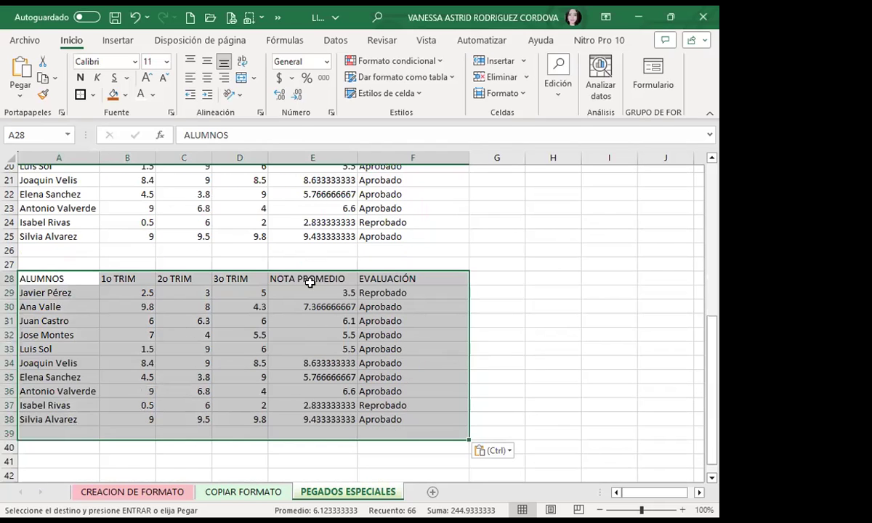
left_click_drag(304, 291, 239, 320)
left_click(305, 290)
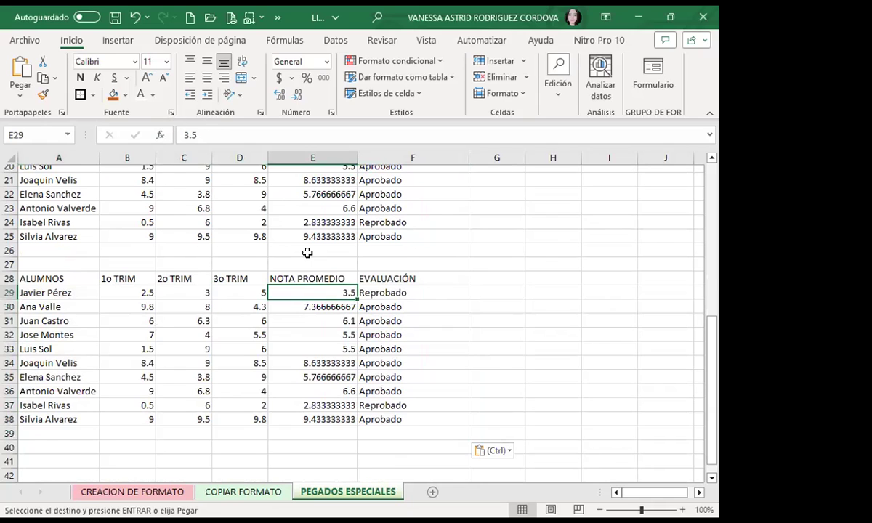
scroll(308, 252, "up", 3)
scroll(307, 253, "up", 2)
left_click(294, 321)
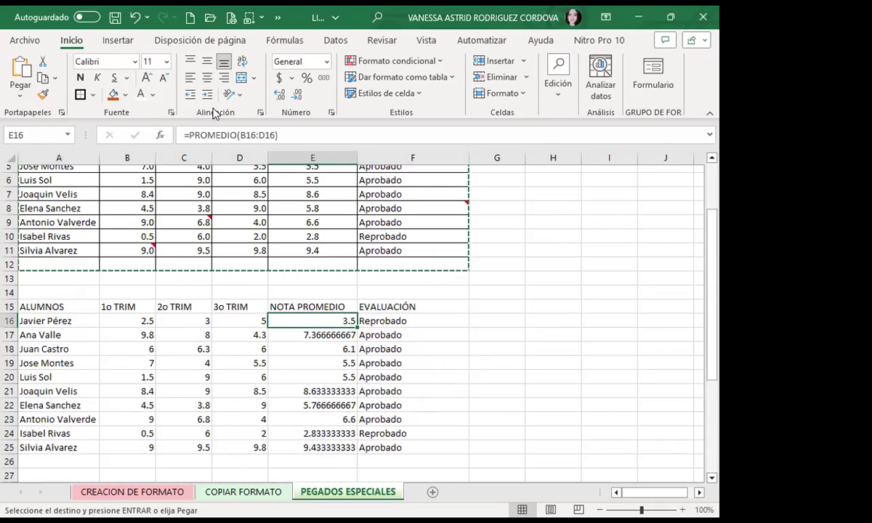
left_click(412, 320)
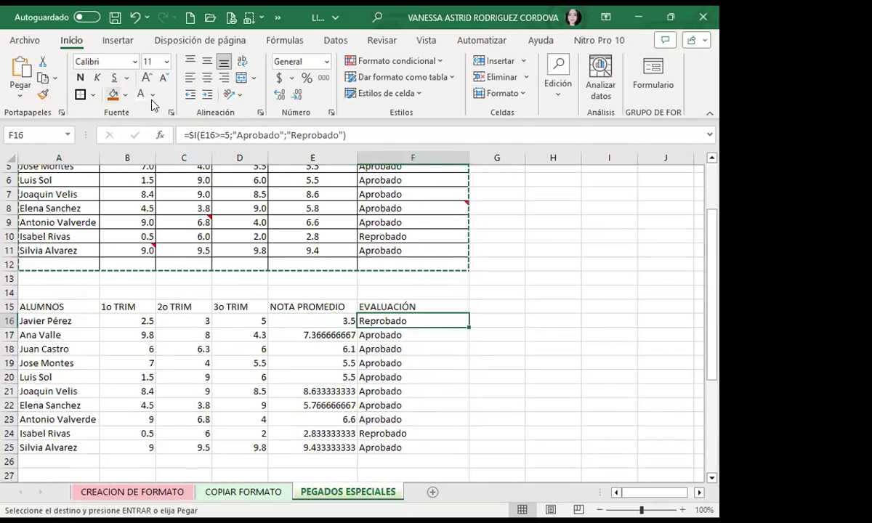
scroll(302, 365, "down", 3)
scroll(303, 364, "down", 3)
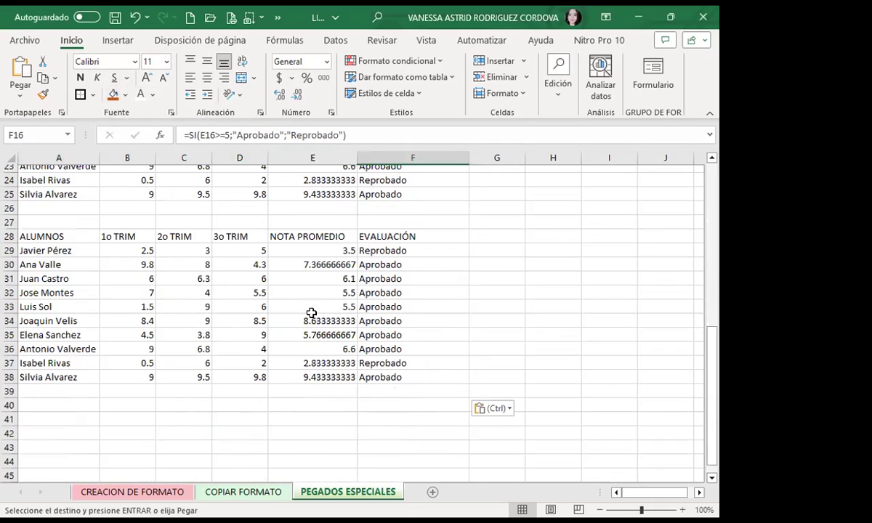
left_click(309, 246)
left_click(363, 249)
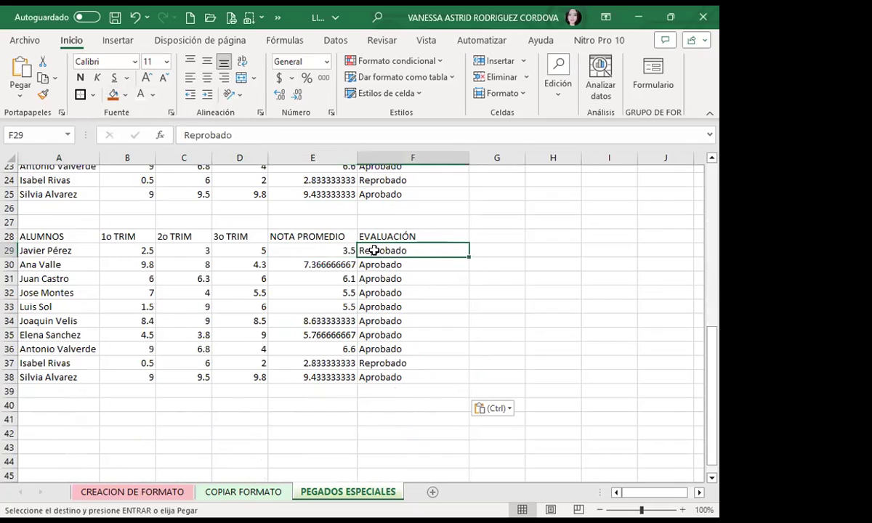
left_click(316, 259)
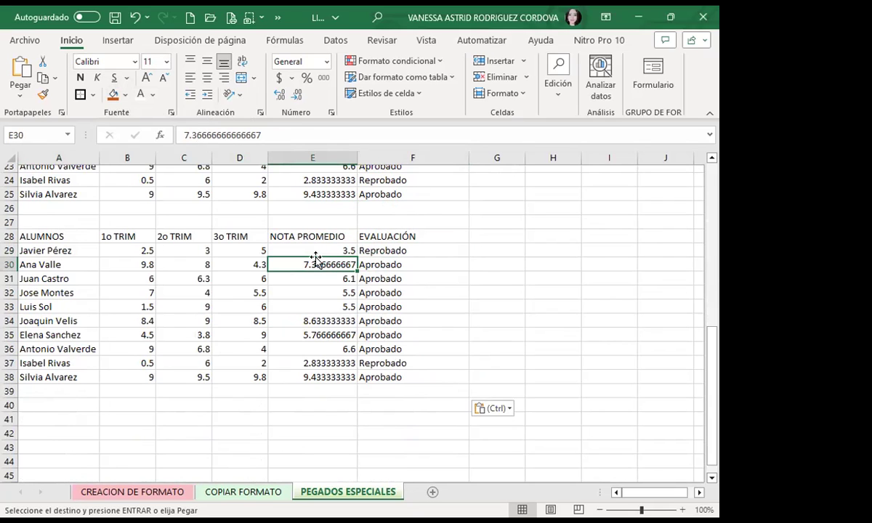
left_click(314, 248)
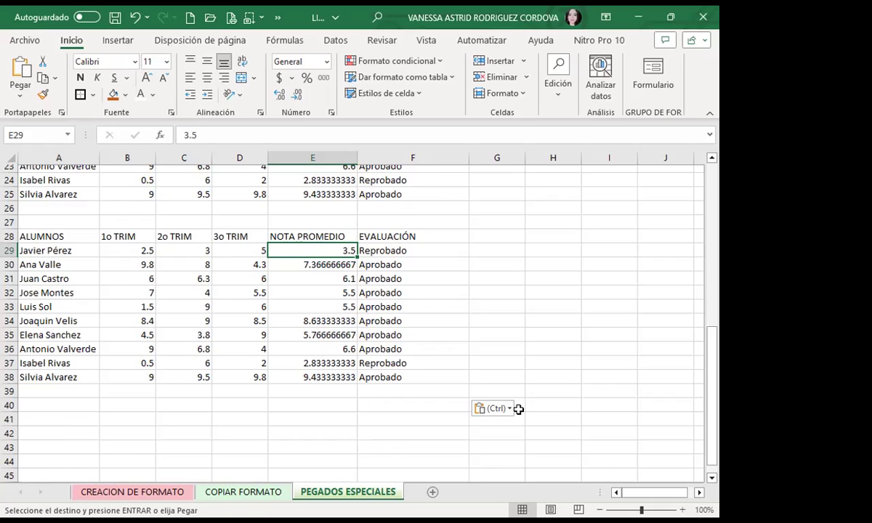
Confirm the pasted cells E37, E38 and F32 hold plain values.
scroll(300, 393, "up", 2)
left_click(288, 289)
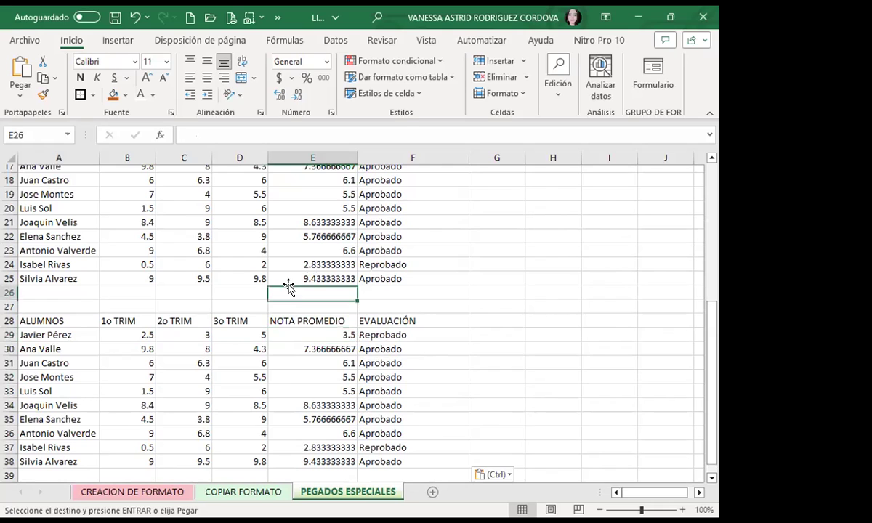
scroll(289, 289, "down", 2)
left_click(306, 375)
left_click(308, 360)
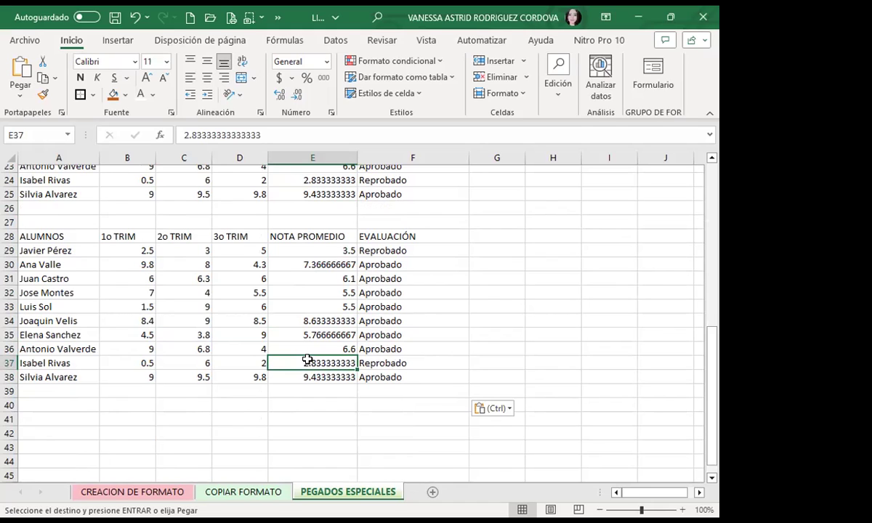
left_click(377, 293)
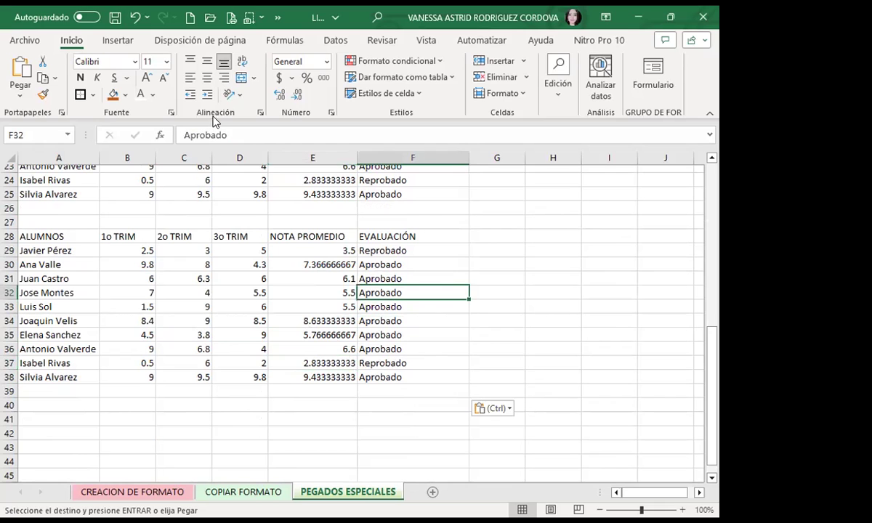
scroll(105, 362, "up", 2)
scroll(107, 347, "up", 5)
scroll(68, 341, "down", 5)
scroll(68, 341, "down", 3)
scroll(43, 366, "down", 1)
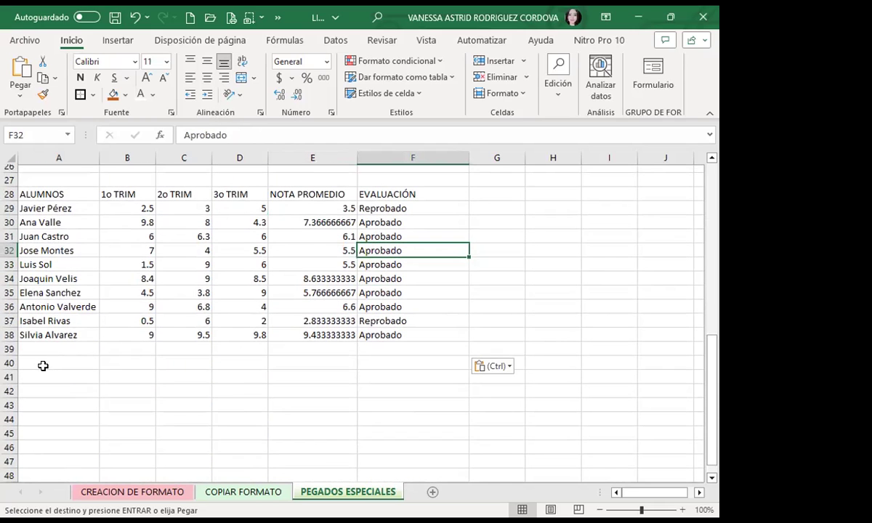
Paste only the formats at A41 with Pegado especial > Formatos, then deselect the block.
left_click(22, 376)
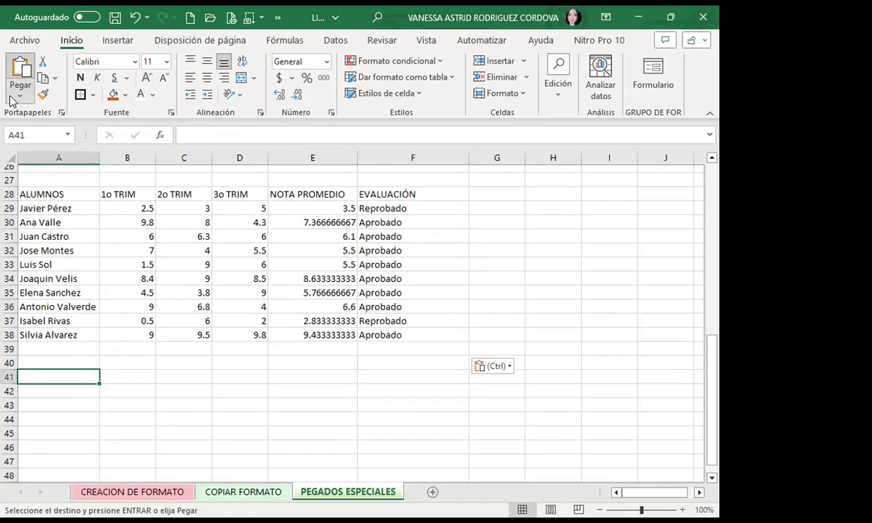
key("ctrl+alt+v")
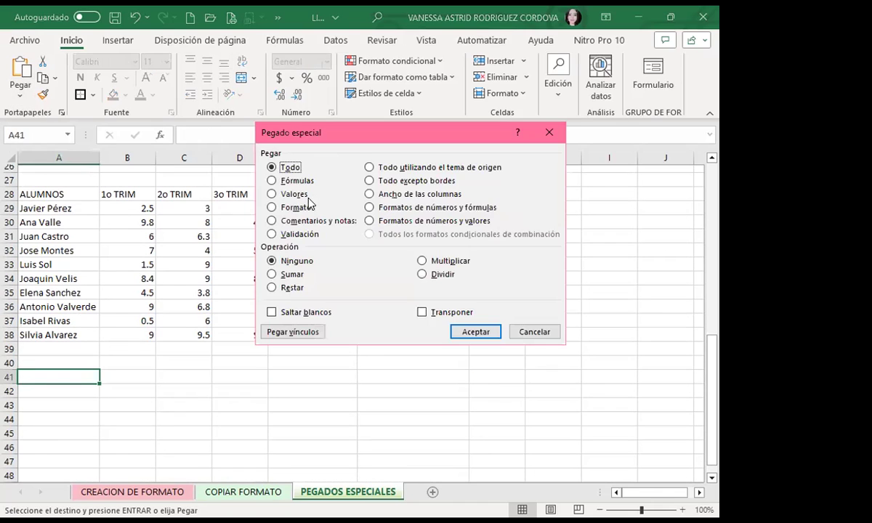
left_click(272, 207)
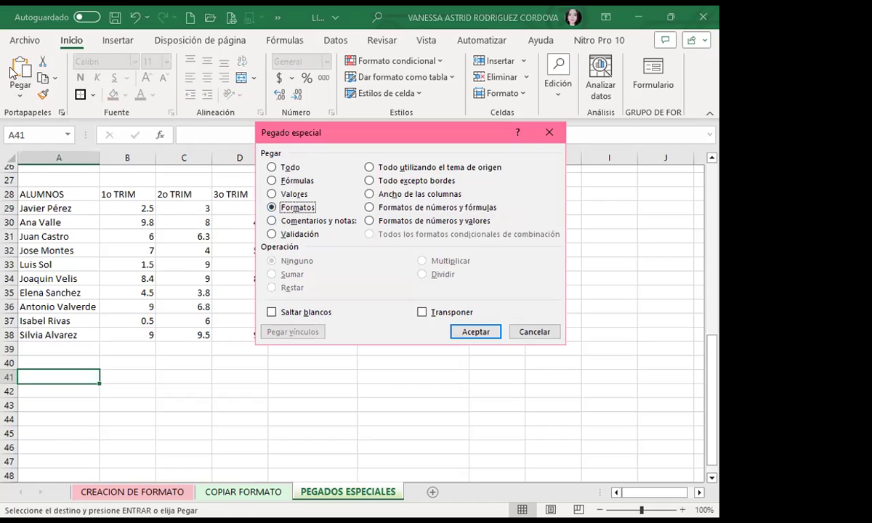
left_click(475, 332)
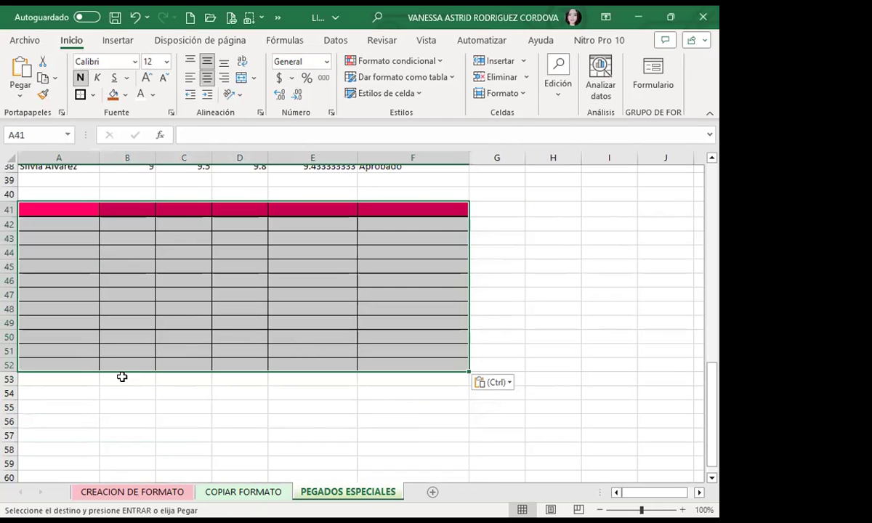
left_click(47, 206)
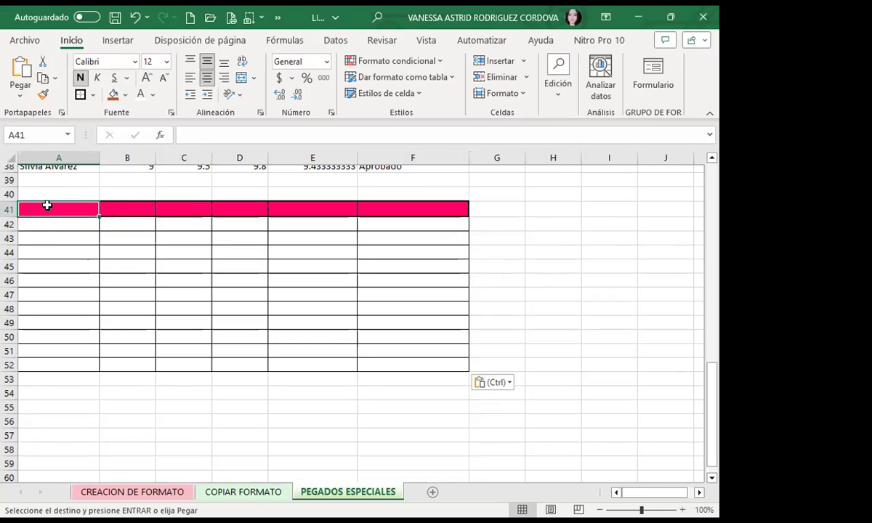
left_click(61, 234)
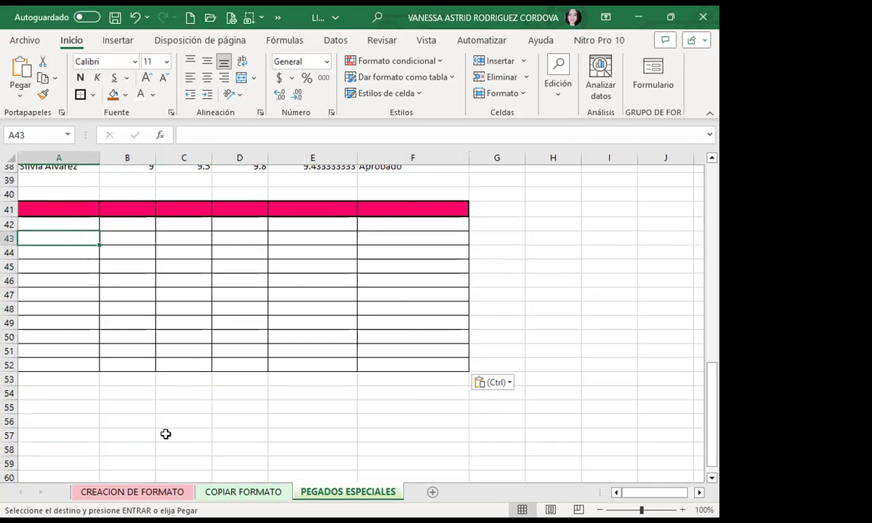
Select cell A55 below the formatted block as the paste destination.
scroll(218, 392, "up", 3)
scroll(249, 279, "up", 7)
scroll(181, 276, "up", 3)
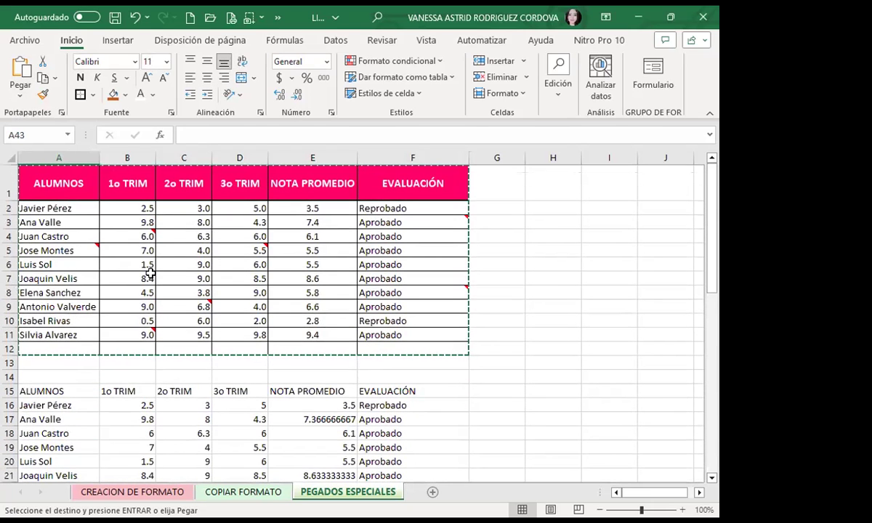
scroll(149, 271, "down", 3)
scroll(22, 381, "down", 5)
scroll(22, 381, "down", 7)
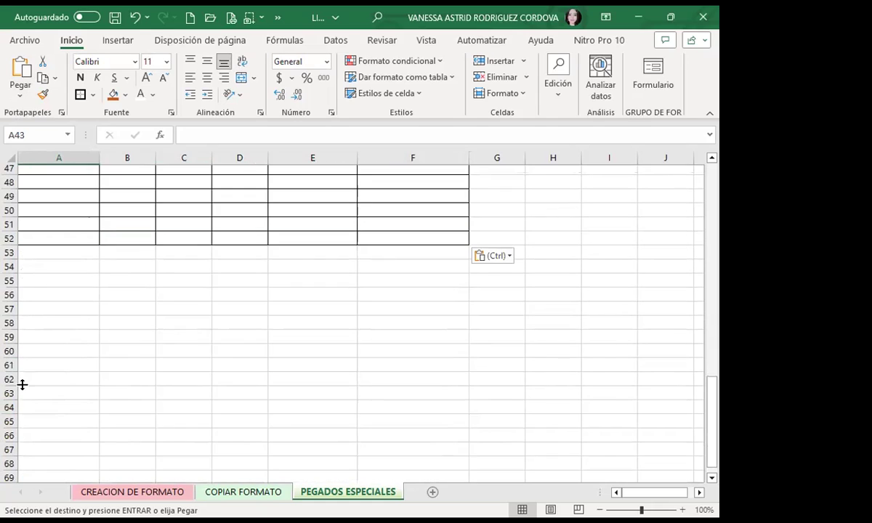
left_click(33, 283)
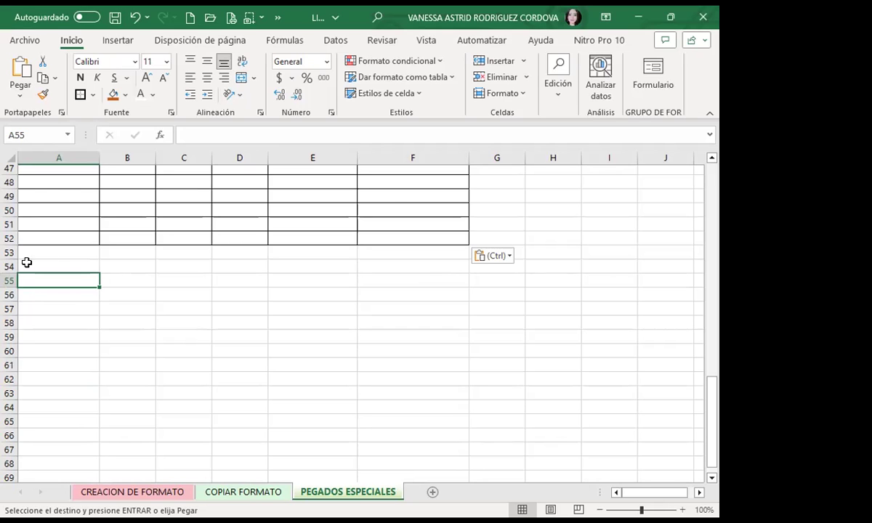
Paste only the notes there via Pegado especial > Comentarios y notas.
scroll(29, 262, "up", 4)
scroll(58, 258, "up", 7)
scroll(47, 229, "up", 4)
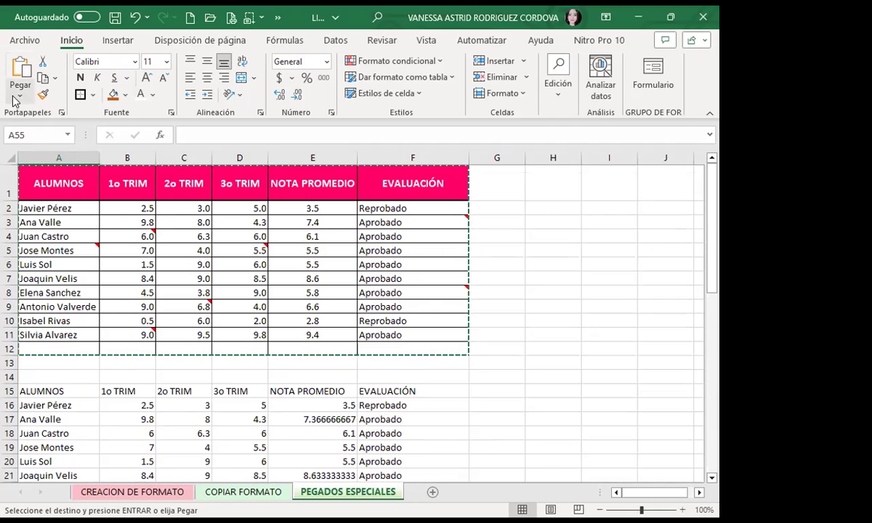
left_click(42, 265)
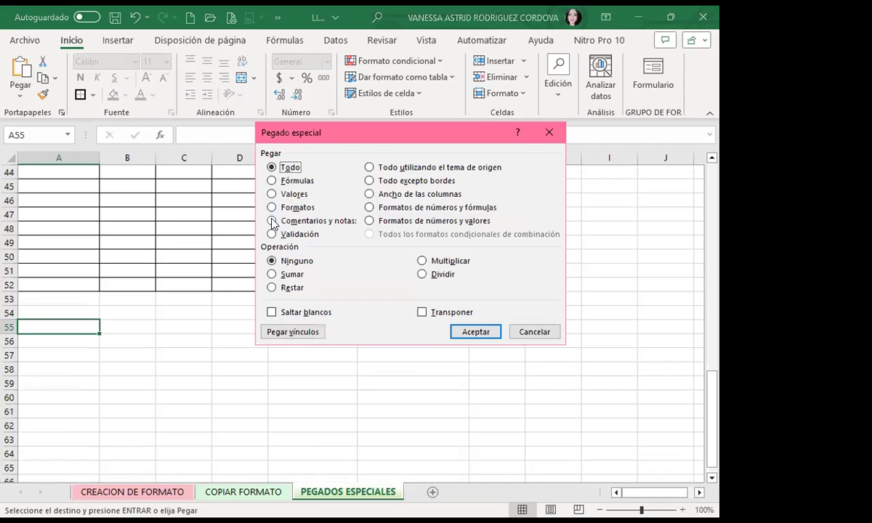
left_click(272, 220)
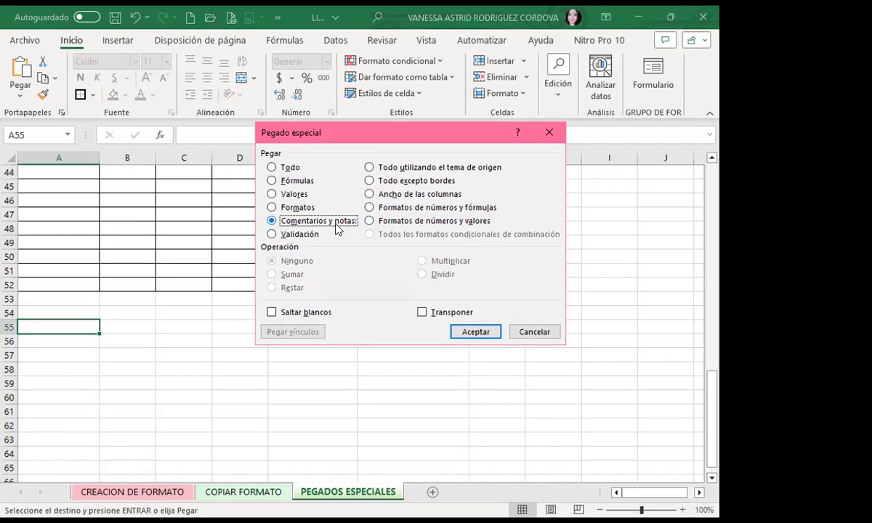
left_click(479, 332)
scroll(432, 351, "down", 2)
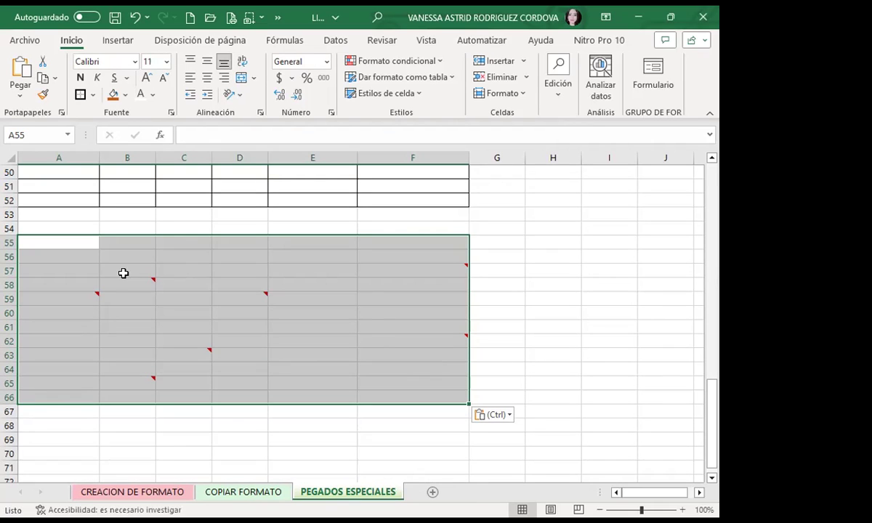
Check the pasted notes in cells F57, F62, D59, B58 and A59.
scroll(161, 238, "up", 4)
scroll(161, 238, "up", 7)
scroll(171, 225, "up", 4)
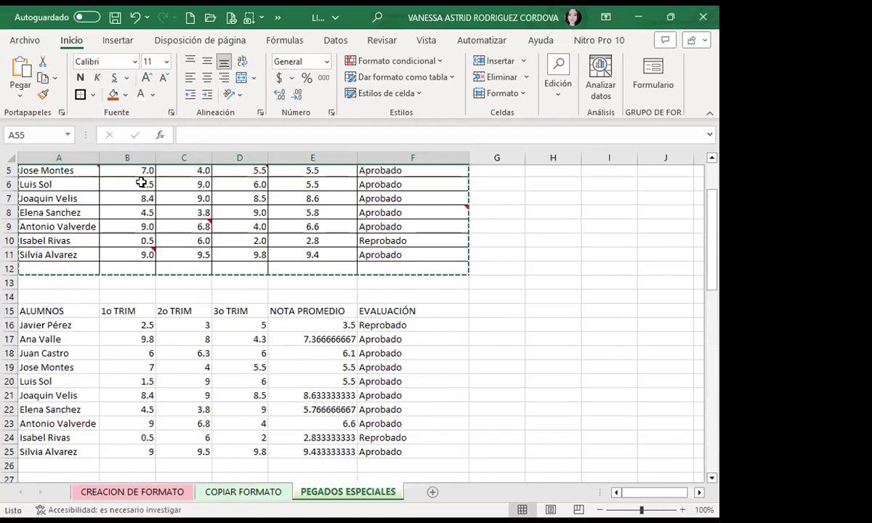
scroll(167, 222, "up", 2)
scroll(240, 298, "down", 9)
scroll(207, 331, "down", 4)
scroll(149, 322, "down", 4)
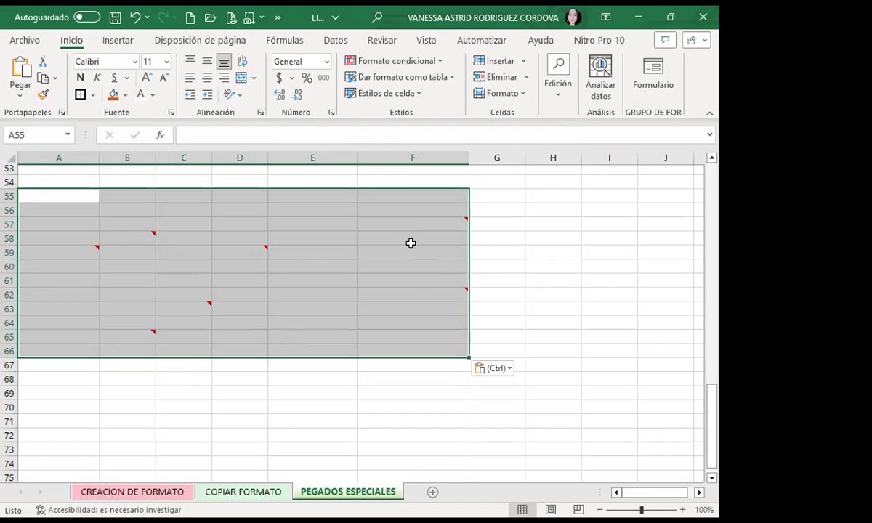
left_click(420, 223)
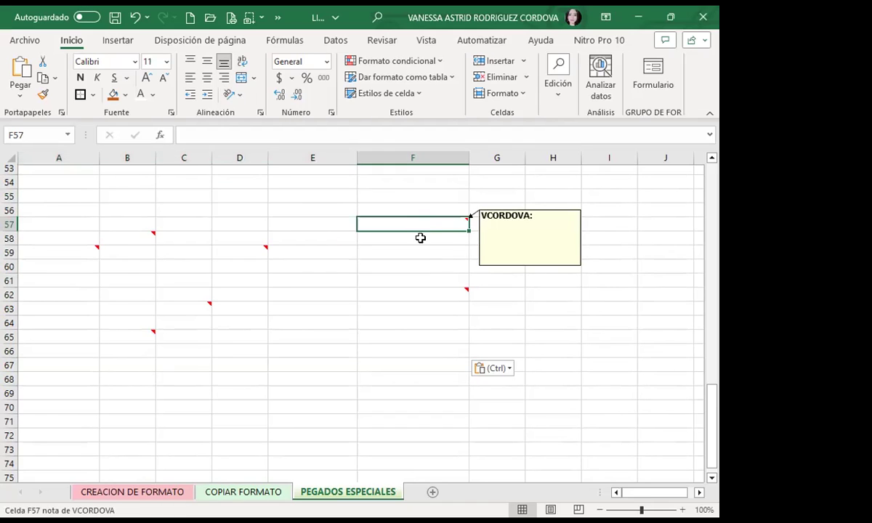
left_click(422, 296)
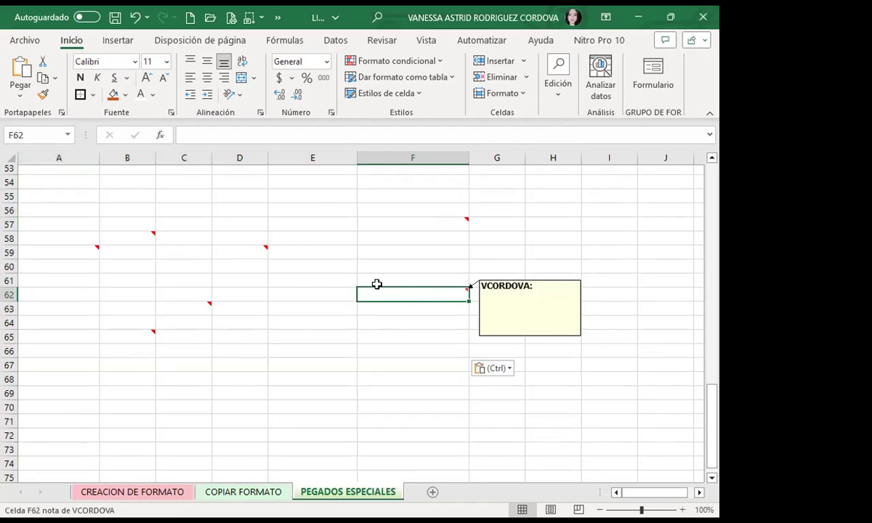
left_click(244, 249)
left_click(125, 240)
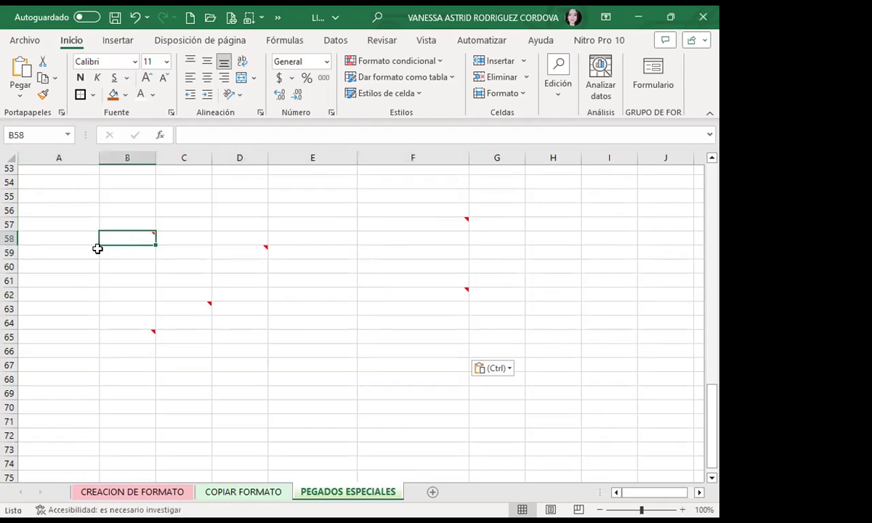
left_click(84, 249)
Select A68 as the next paste destination.
left_click(272, 381)
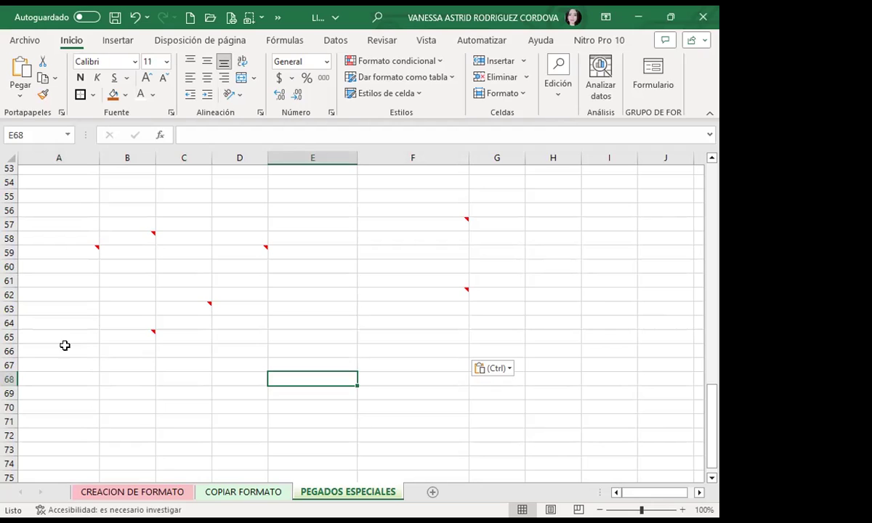
left_click(40, 380)
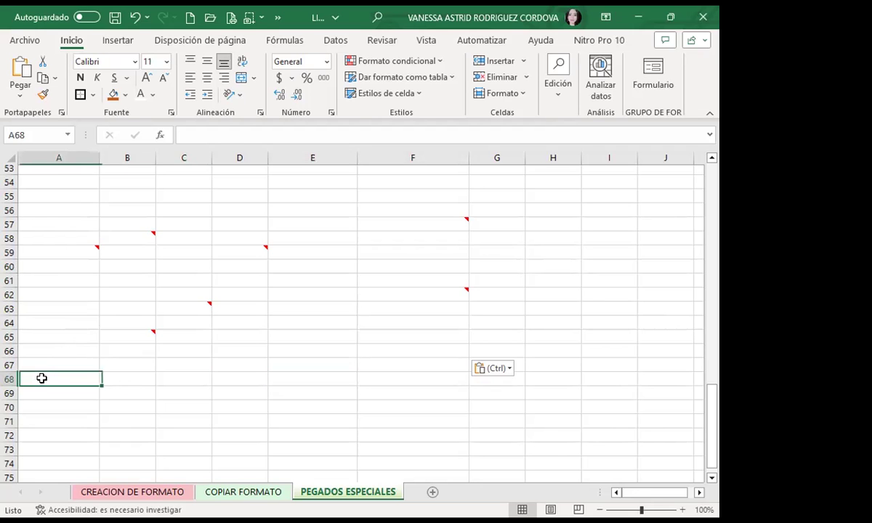
scroll(61, 320, "up", 8)
scroll(98, 255, "up", 9)
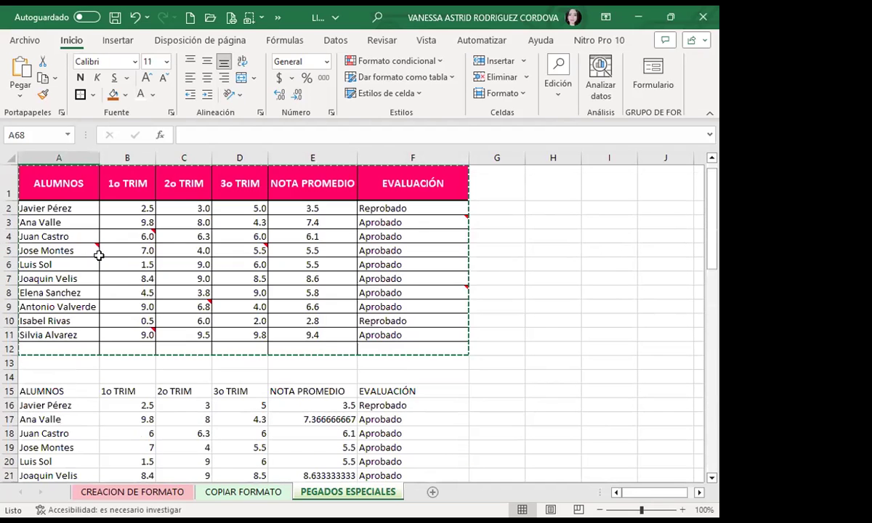
Paste only the data validation into A68 using Pegado especial > Validación.
left_click(20, 90)
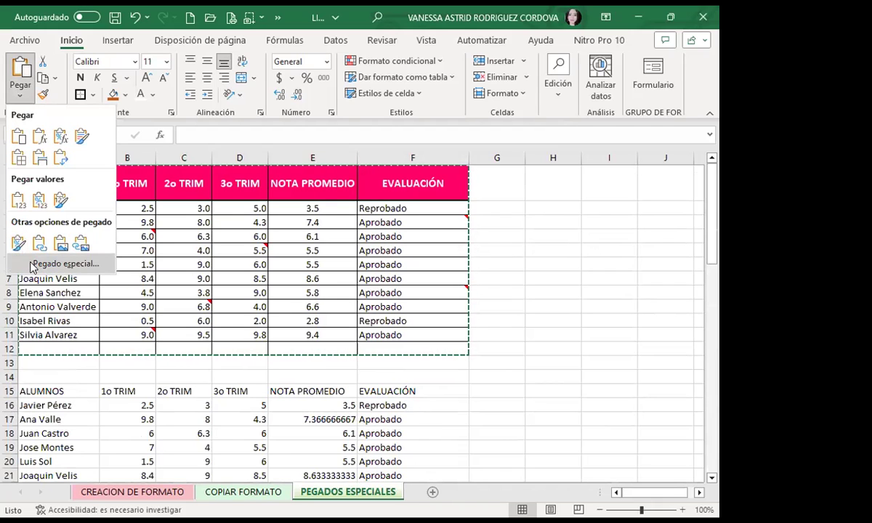
left_click(32, 267)
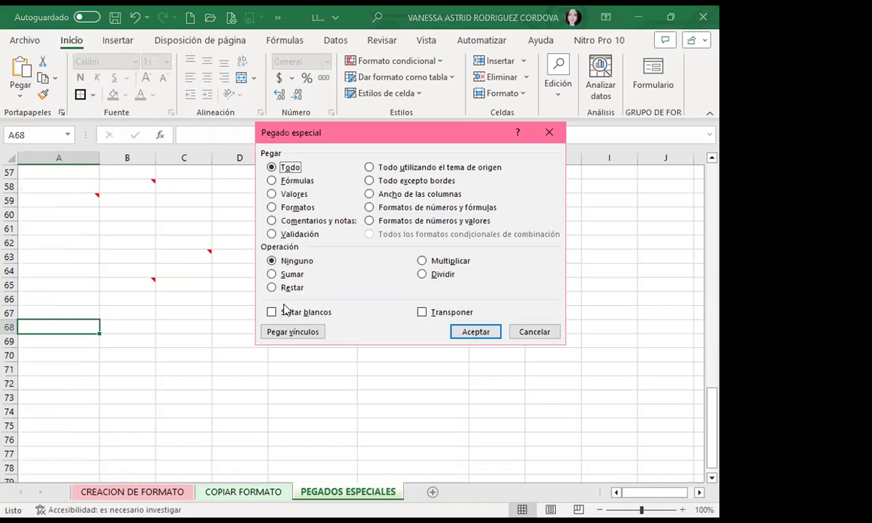
left_click(271, 235)
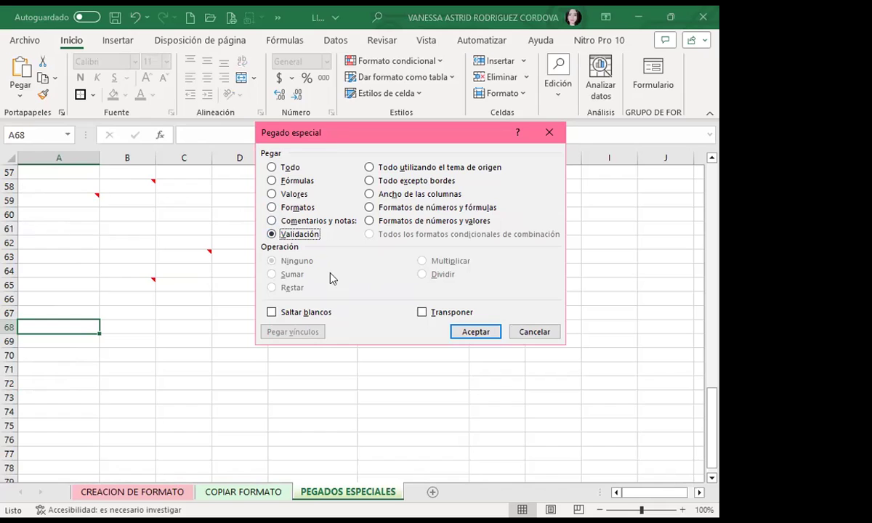
left_click(487, 337)
scroll(427, 341, "down", 3)
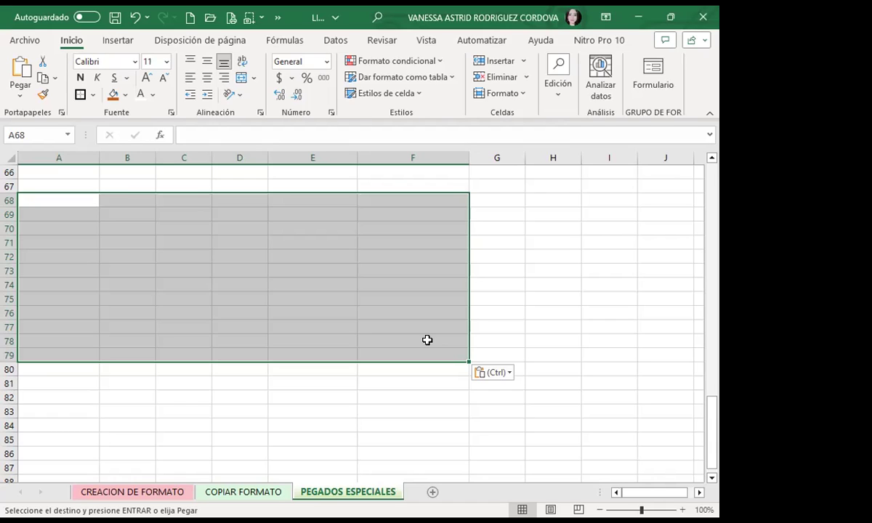
left_click(54, 353)
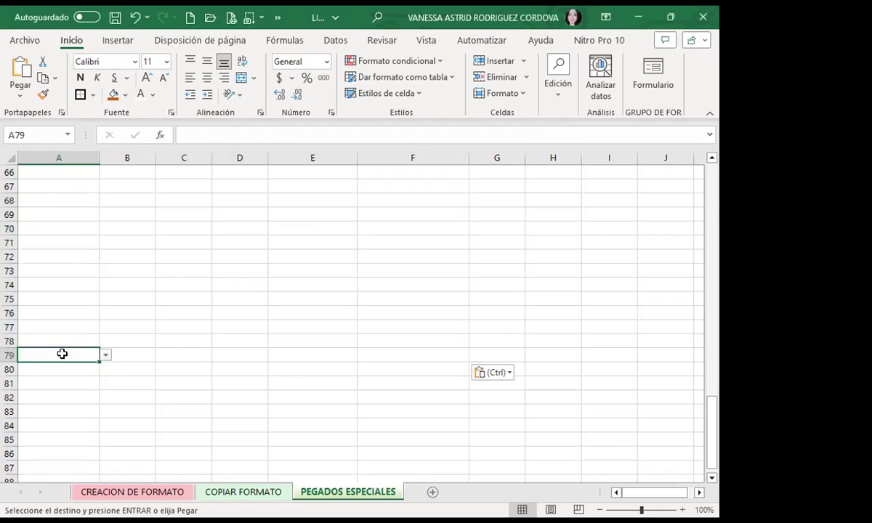
left_click(129, 353)
left_click(178, 353)
left_click(78, 349)
scroll(78, 318, "up", 2)
scroll(79, 315, "up", 4)
scroll(80, 311, "up", 10)
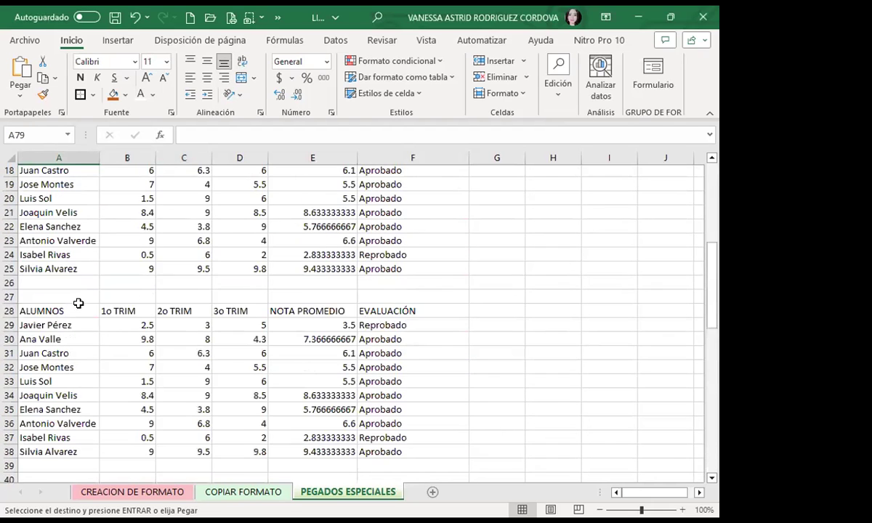
scroll(82, 240, "up", 3)
scroll(88, 249, "up", 3)
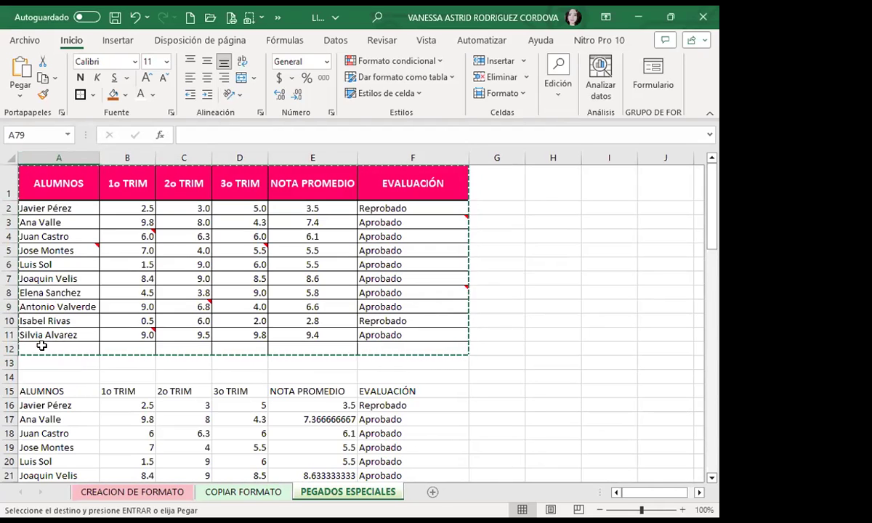
scroll(73, 364, "down", 3)
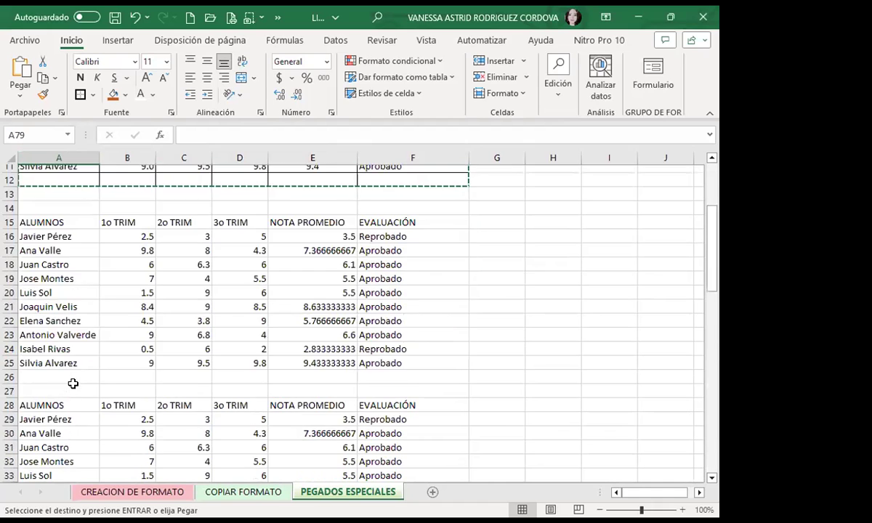
scroll(72, 384, "down", 6)
scroll(71, 372, "down", 2)
scroll(71, 364, "down", 8)
scroll(70, 361, "down", 2)
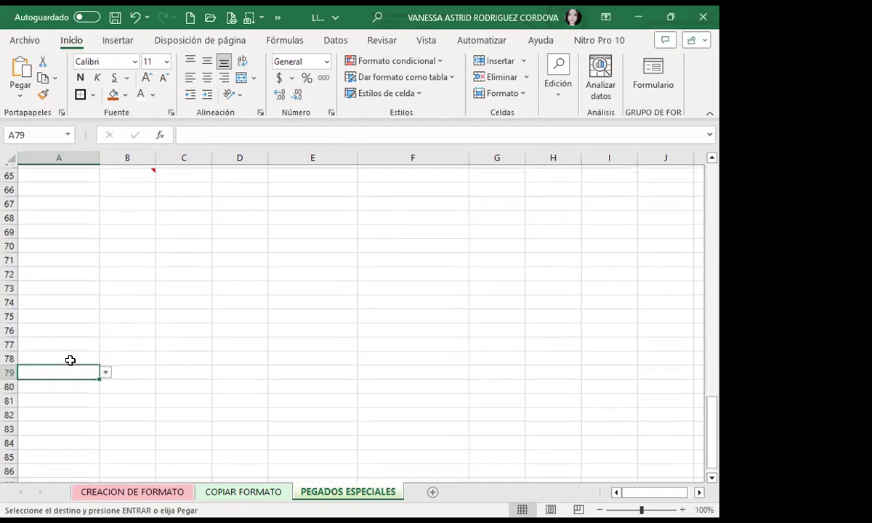
scroll(65, 360, "down", 1)
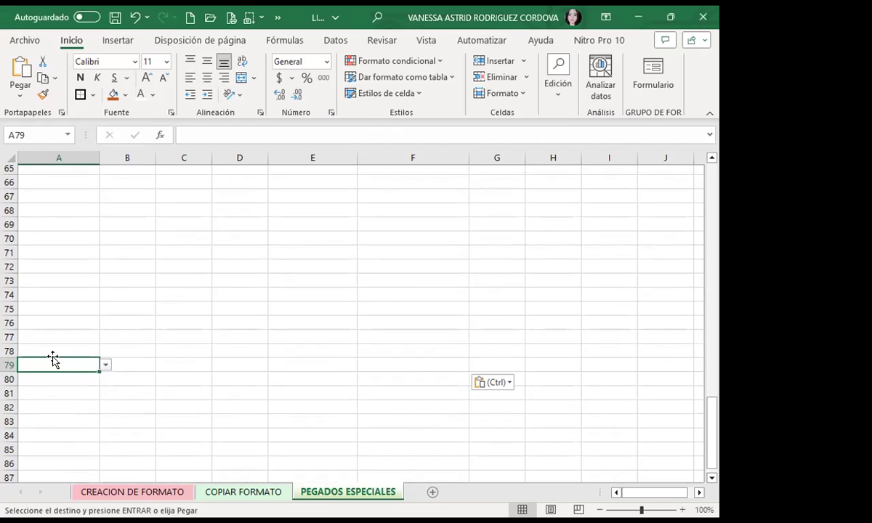
Pick three different student names in turn from A79's pasted drop-down list.
left_click(108, 369)
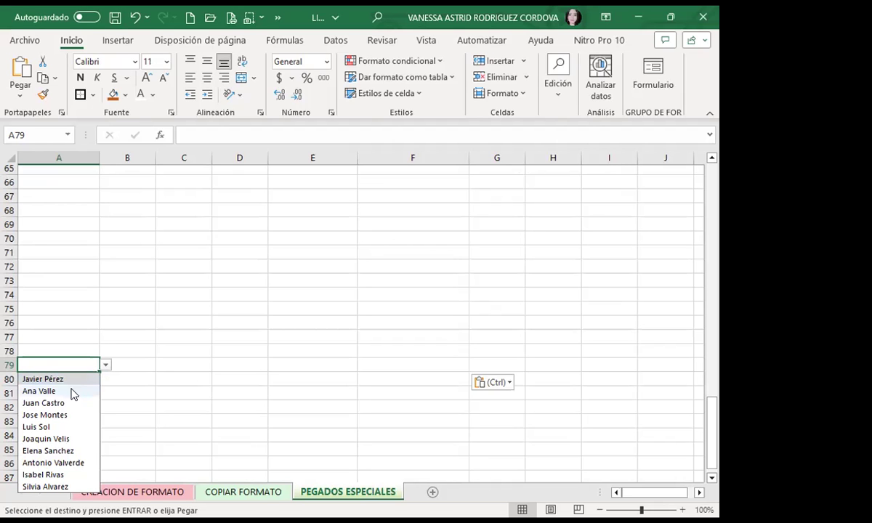
left_click(44, 426)
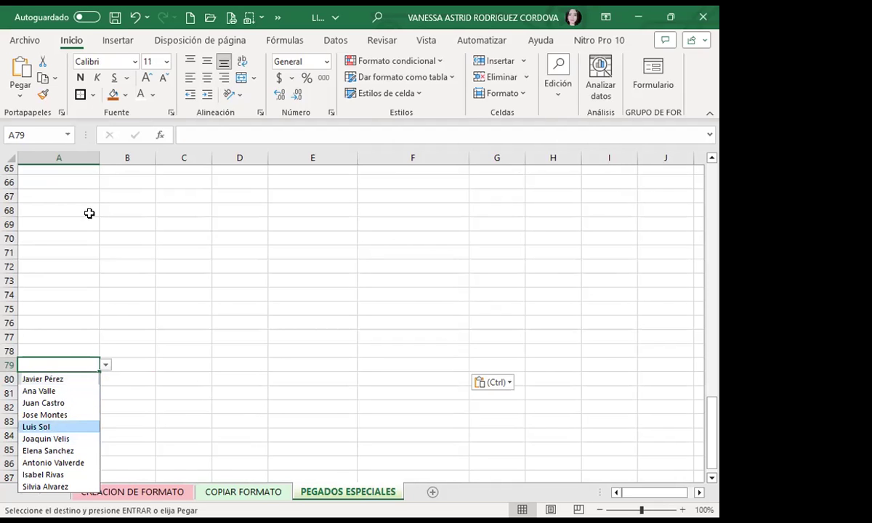
scroll(84, 192, "up", 20)
scroll(77, 189, "up", 2)
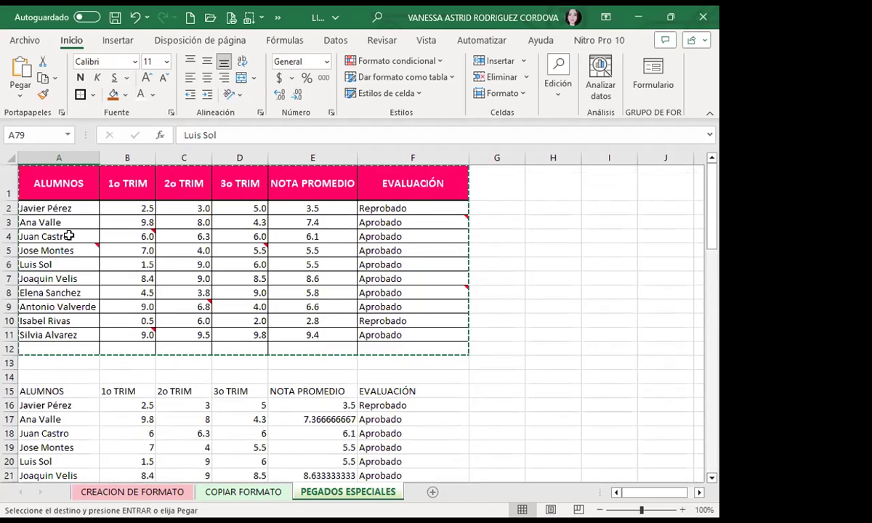
scroll(41, 366, "down", 9)
scroll(41, 367, "down", 6)
scroll(41, 367, "down", 7)
scroll(41, 366, "down", 2)
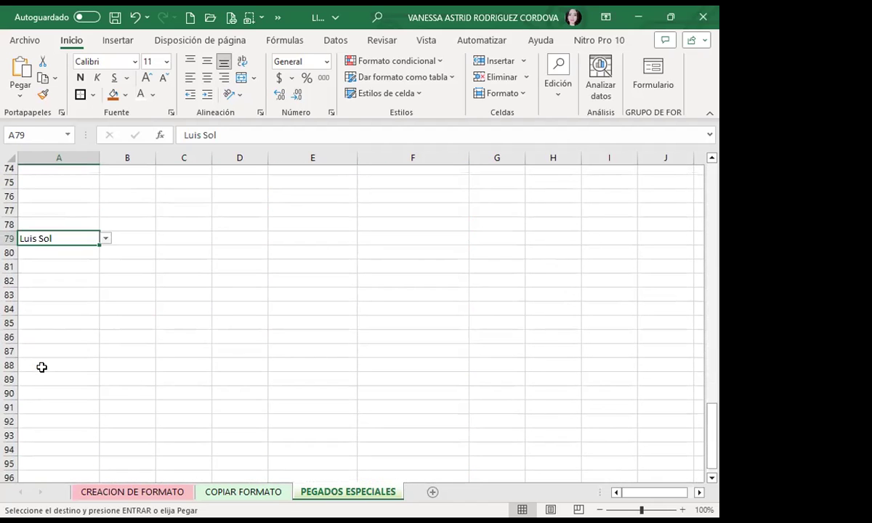
scroll(76, 306, "up", 2)
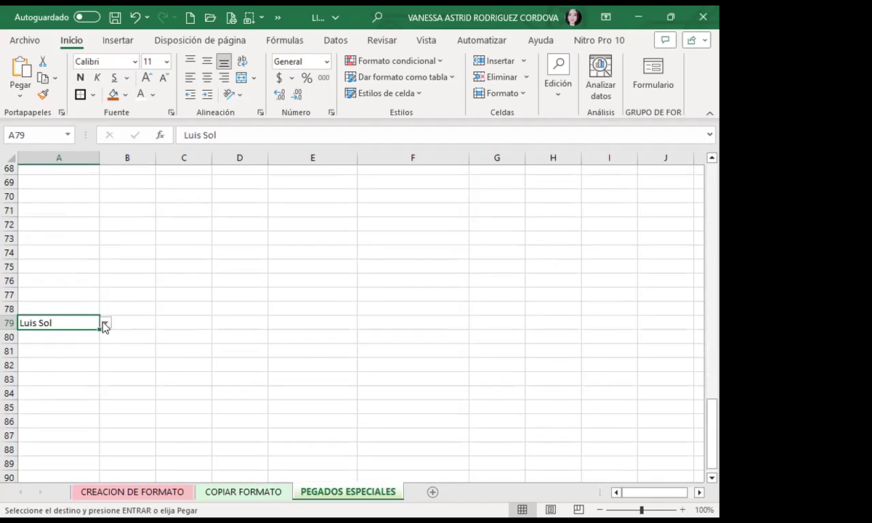
left_click(105, 325)
left_click(50, 359)
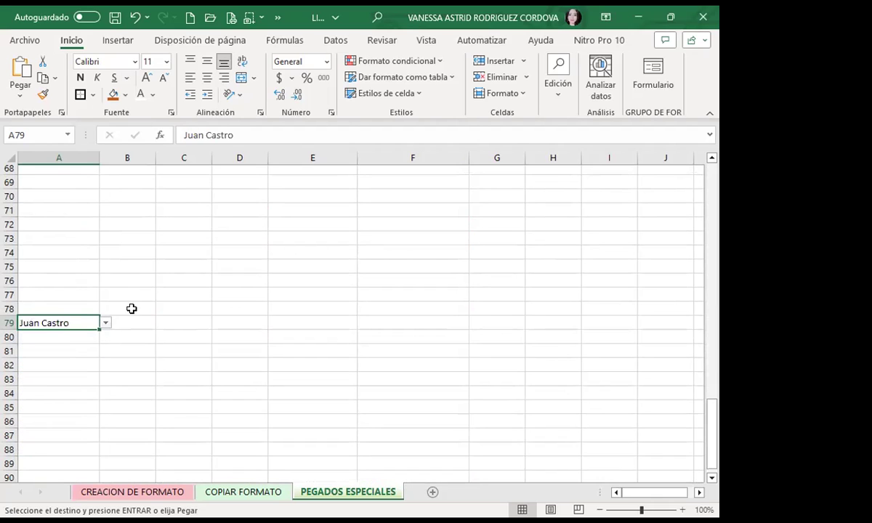
left_click(105, 325)
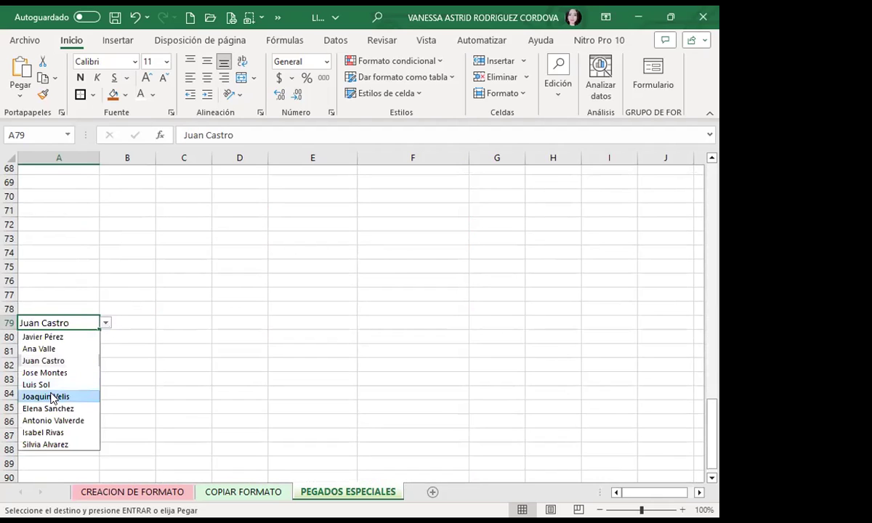
left_click(51, 396)
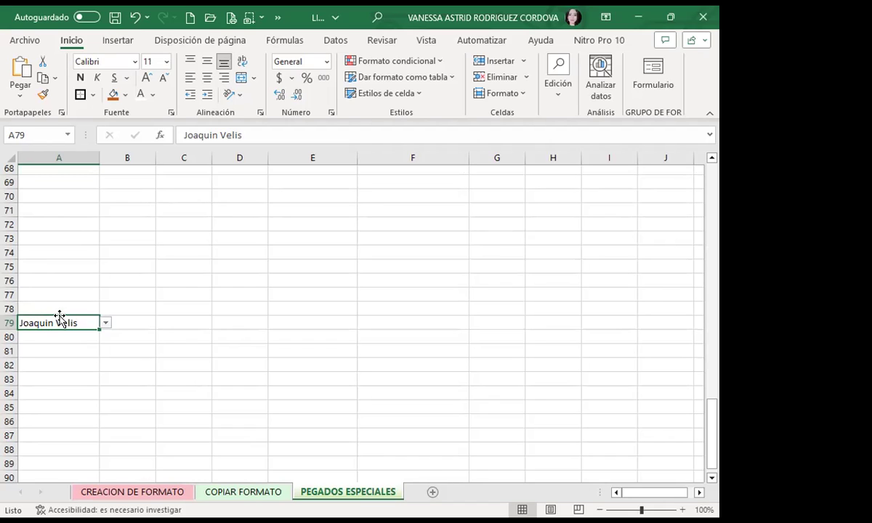
Cancel the pending table copy, then check A79's student drop-down, keeping the selected name.
key("Escape")
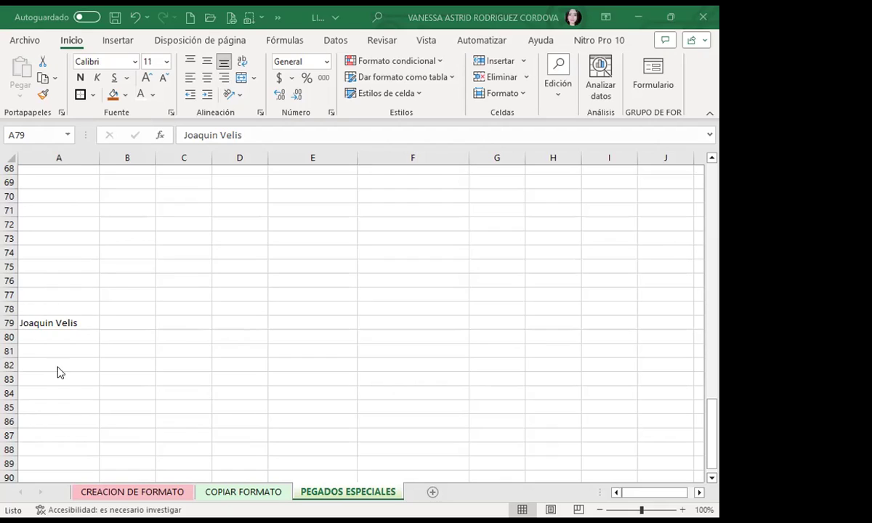
left_click(57, 325)
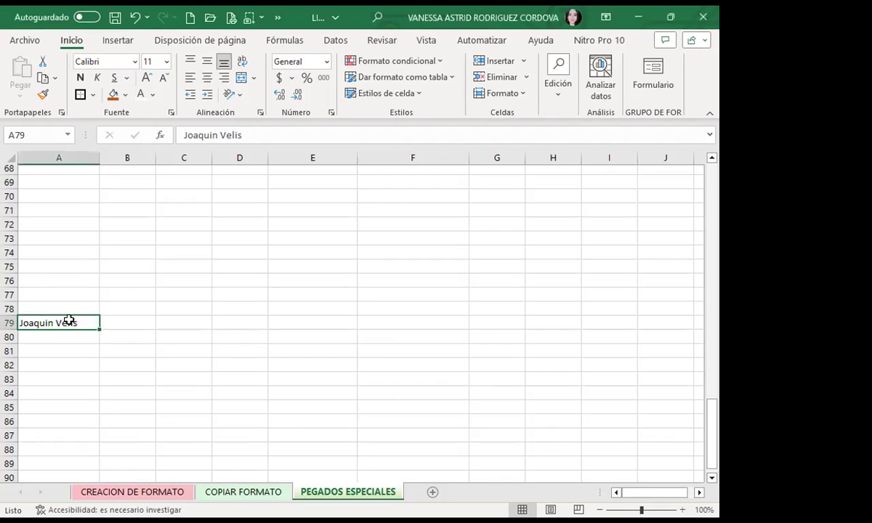
key("ctrl+v")
left_click(105, 323)
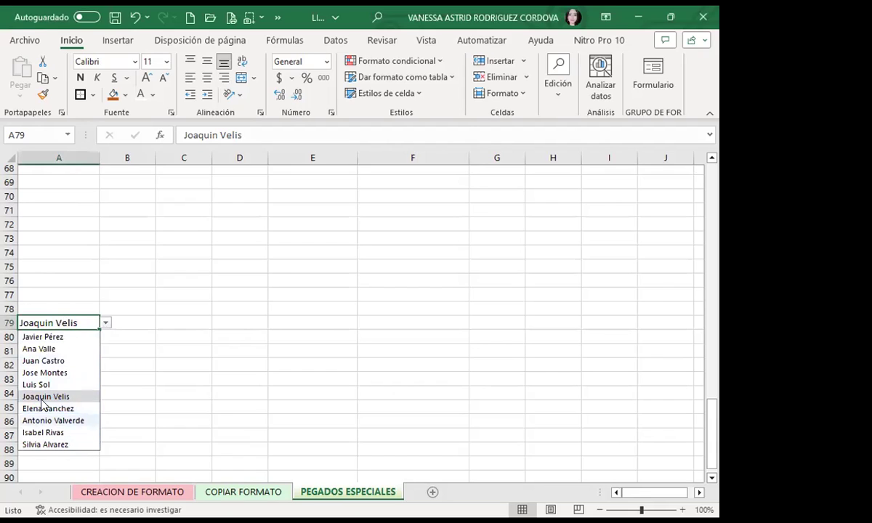
left_click(81, 320)
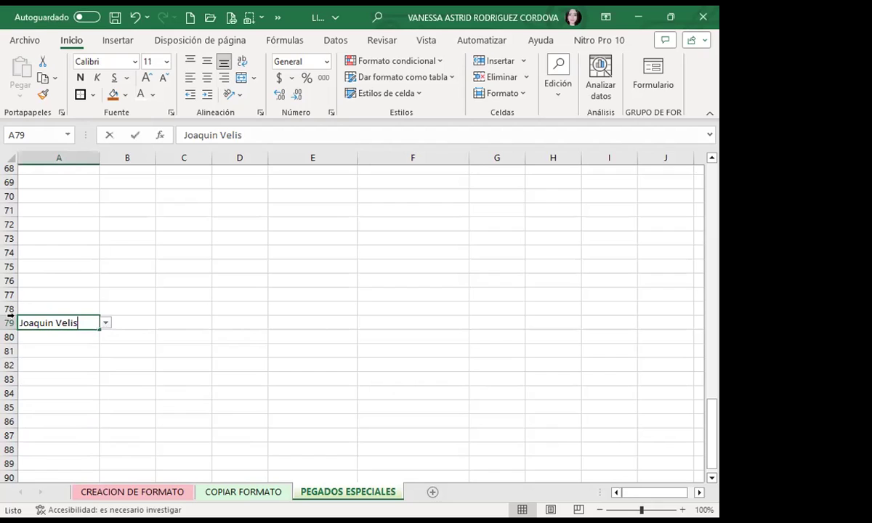
Try entering a name not on A79's allowed list, then cancel the validation error.
type("VANESSA RPO")
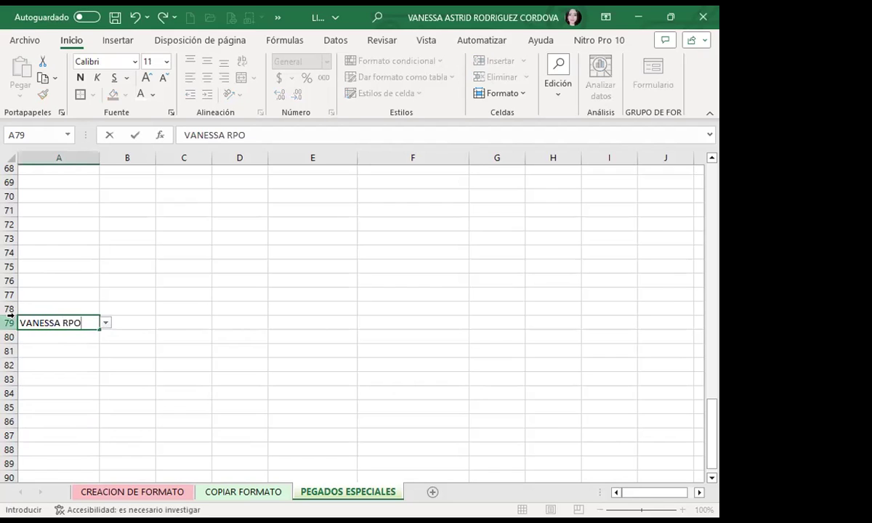
left_click(14, 320)
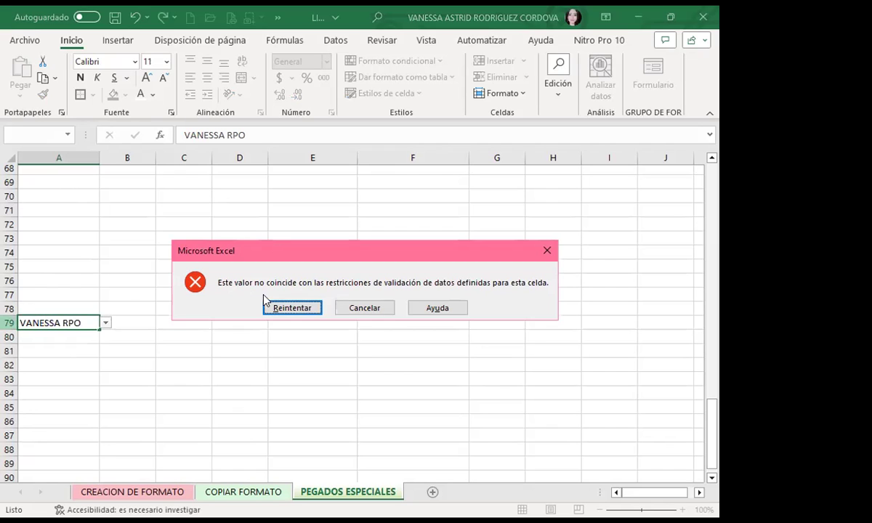
left_click(364, 311)
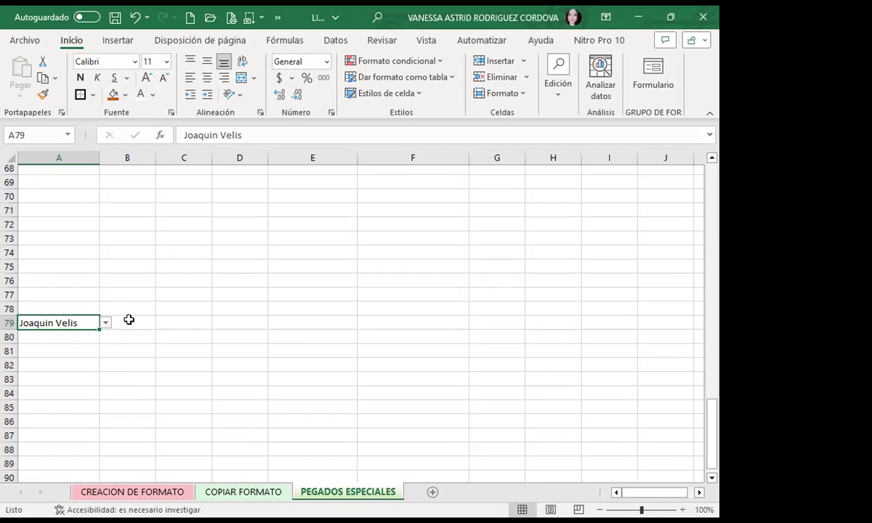
Apply Filtro from the Datos tab to the row-28 headers, starting at the 1o TRIM header.
scroll(127, 281, "up", 10)
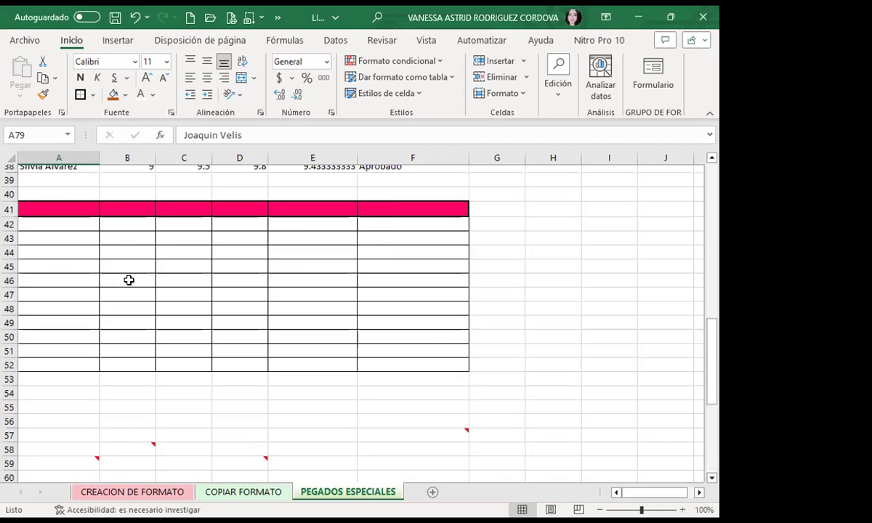
scroll(128, 280, "up", 3)
scroll(129, 280, "up", 4)
scroll(126, 367, "up", 1)
left_click(123, 364)
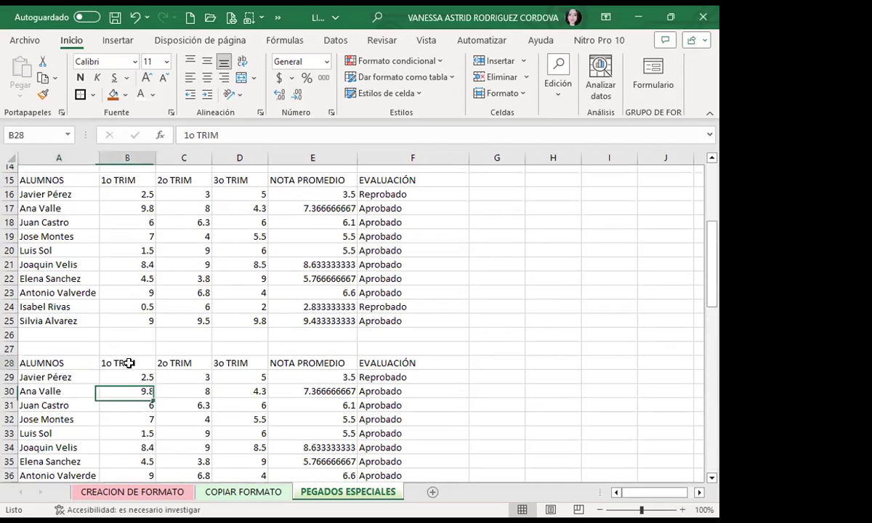
left_click(335, 40)
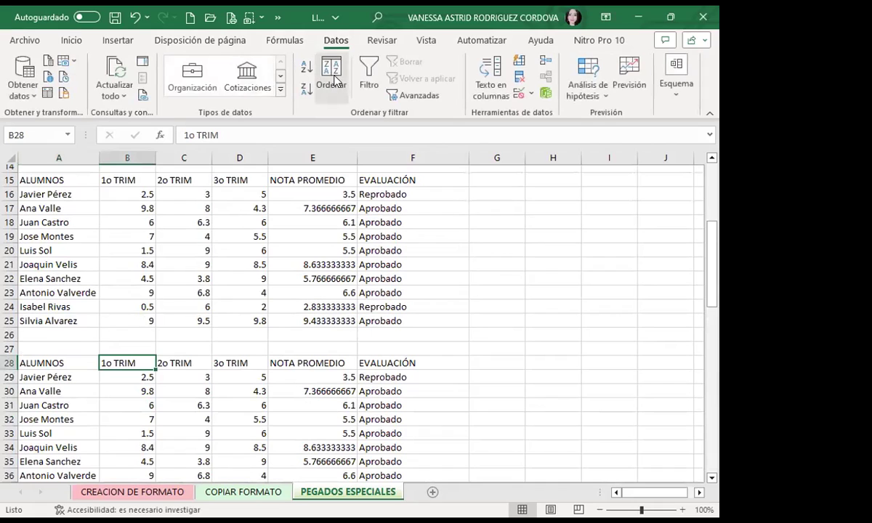
left_click(369, 69)
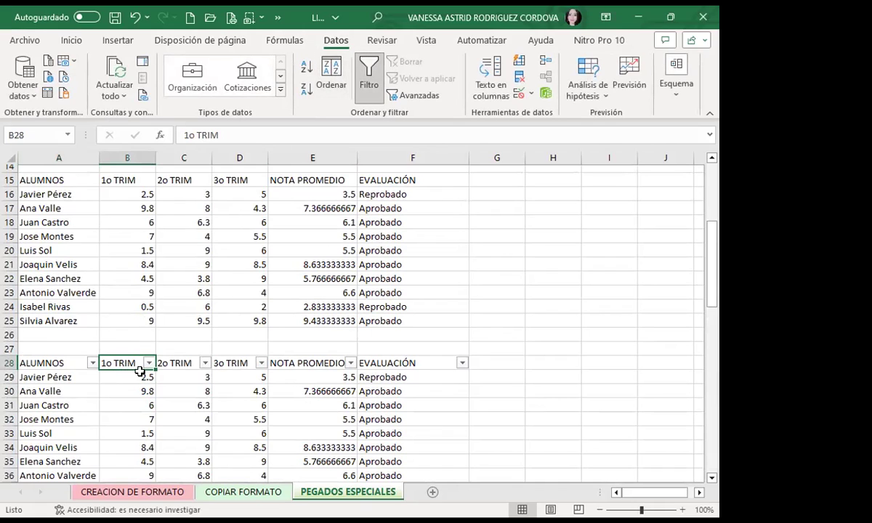
left_click(59, 335)
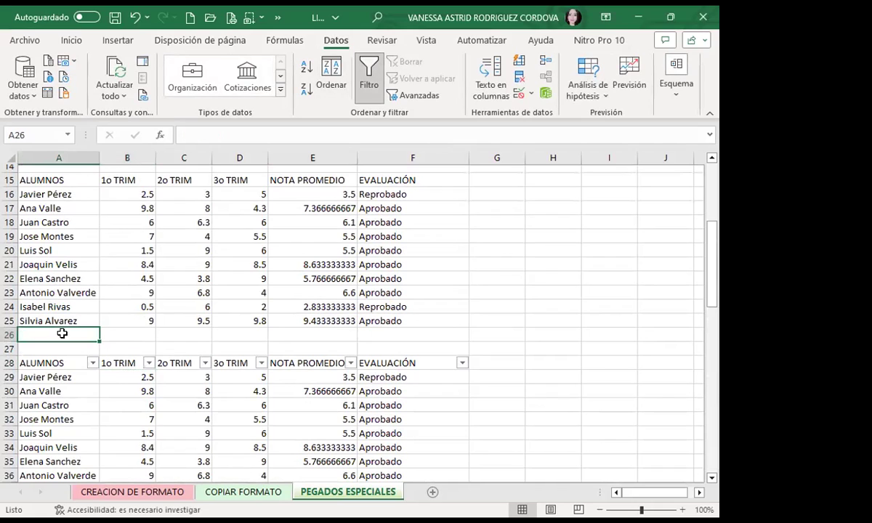
left_click(104, 334)
left_click(70, 334)
scroll(94, 352, "down", 7)
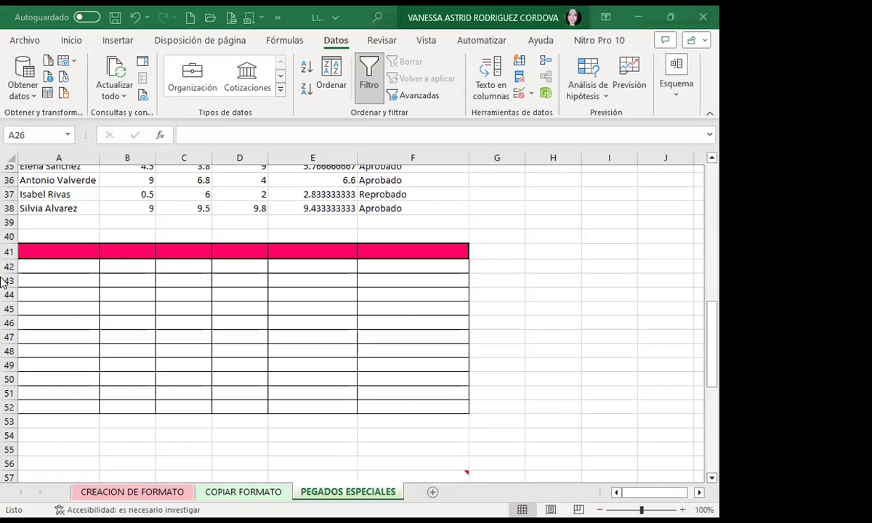
Type a different student first name over the existing one in cell A6.
scroll(4, 265, "up", 11)
left_click(40, 265)
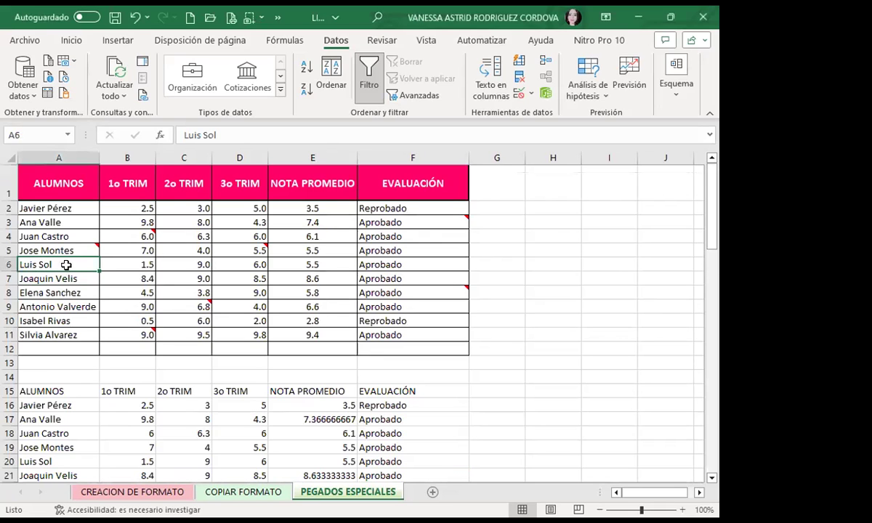
type("VANESSA")
scroll(45, 288, "down", 9)
scroll(45, 302, "down", 8)
scroll(45, 302, "down", 5)
scroll(66, 258, "down", 2)
left_click(70, 238)
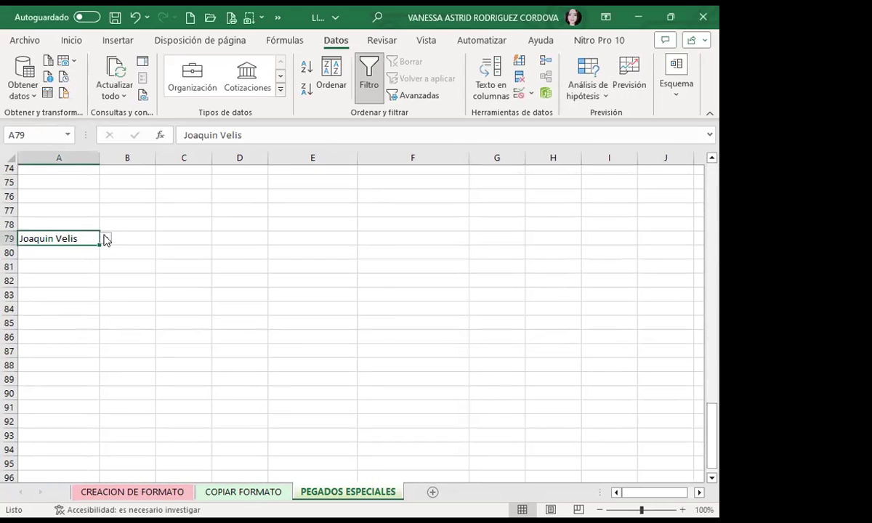
left_click(106, 239)
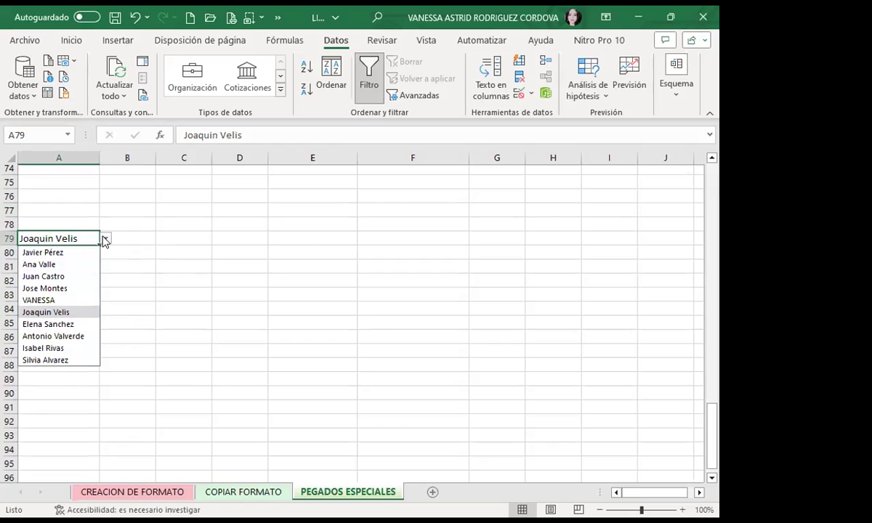
left_click(105, 240)
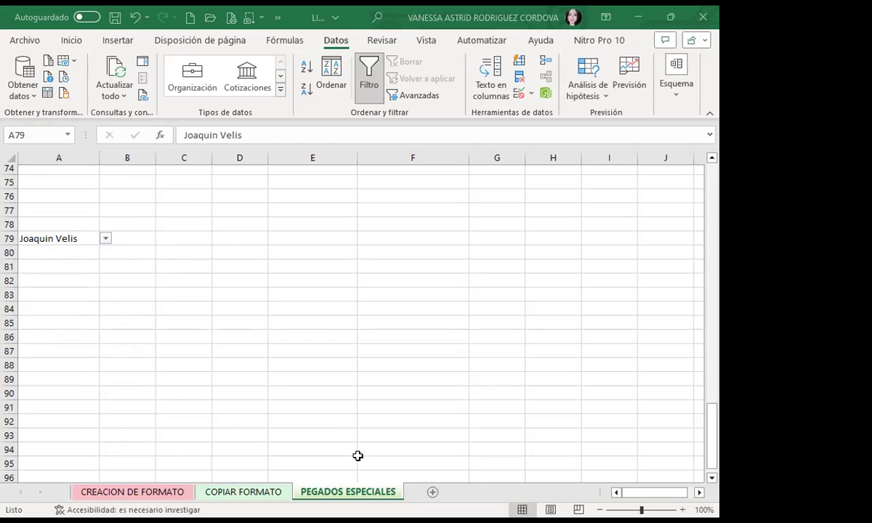
left_click(38, 279)
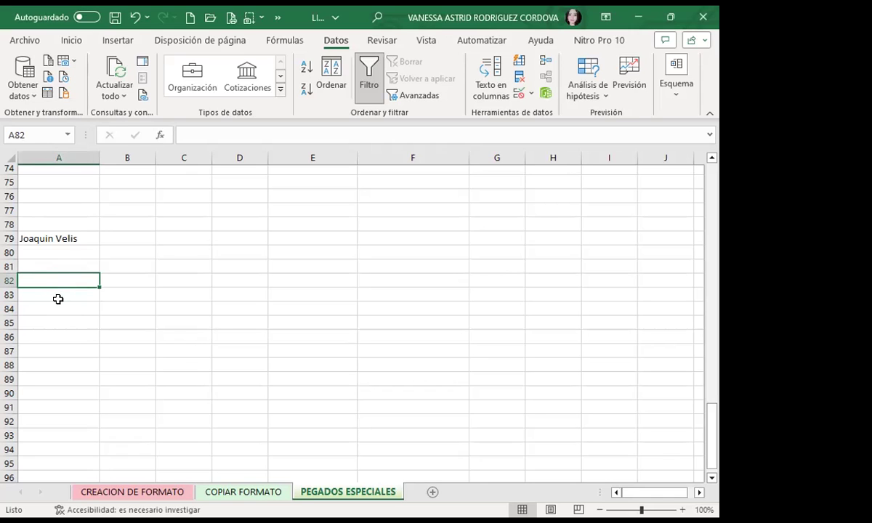
scroll(94, 306, "up", 7)
scroll(94, 305, "up", 8)
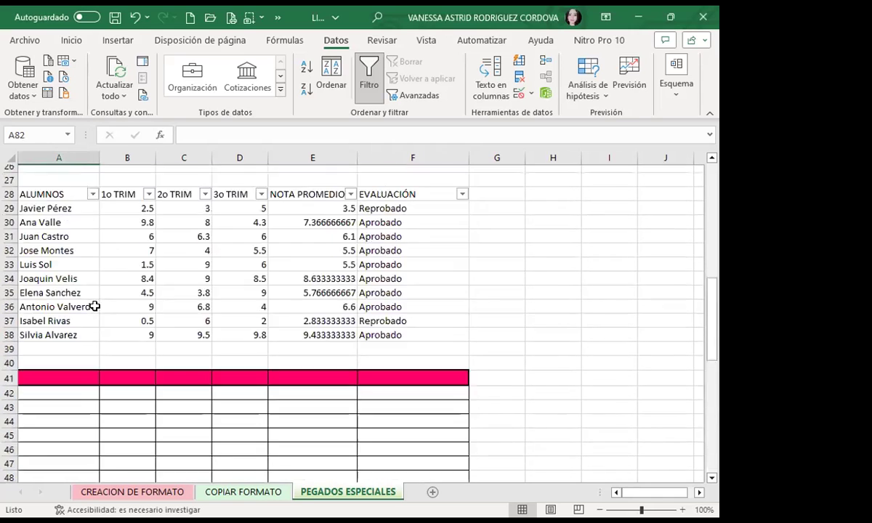
scroll(94, 308, "up", 9)
scroll(69, 374, "down", 4)
Copy the formatted grades table A1:F12 from the Inicio tab.
scroll(69, 374, "down", 10)
scroll(64, 348, "down", 10)
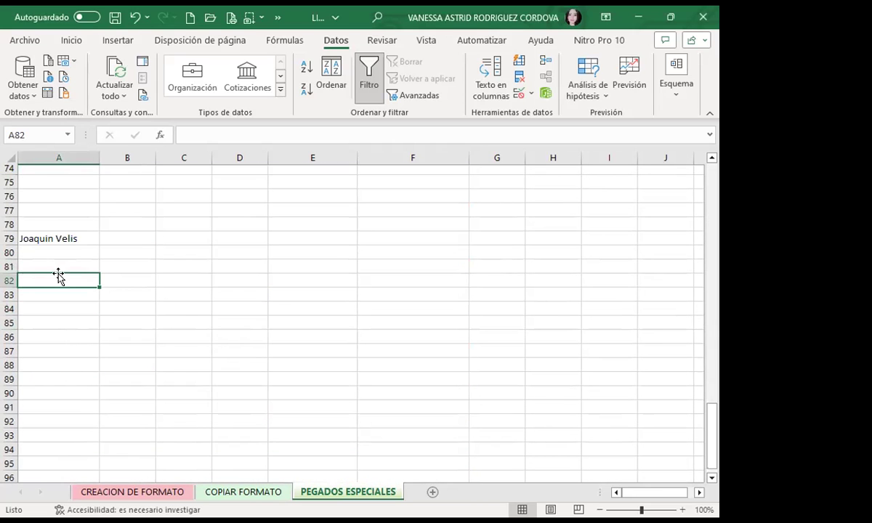
scroll(64, 233, "up", 3)
scroll(65, 231, "up", 4)
scroll(65, 231, "up", 8)
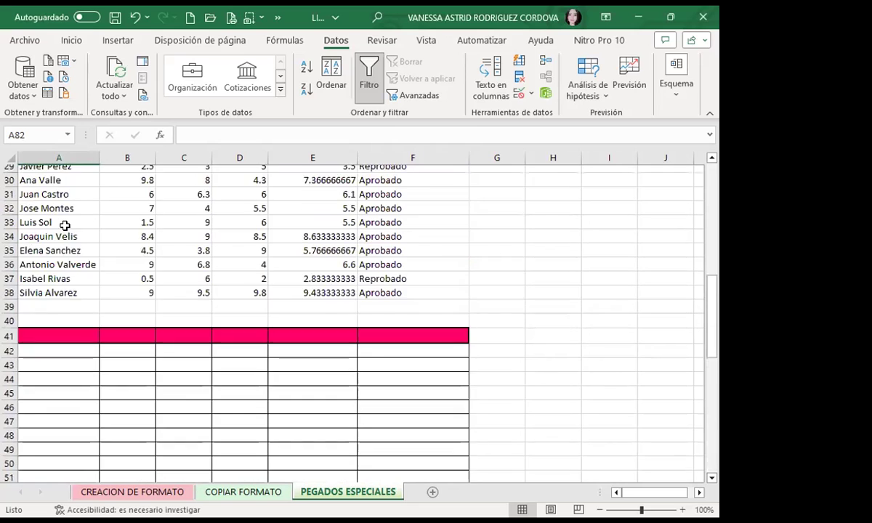
scroll(62, 207, "up", 9)
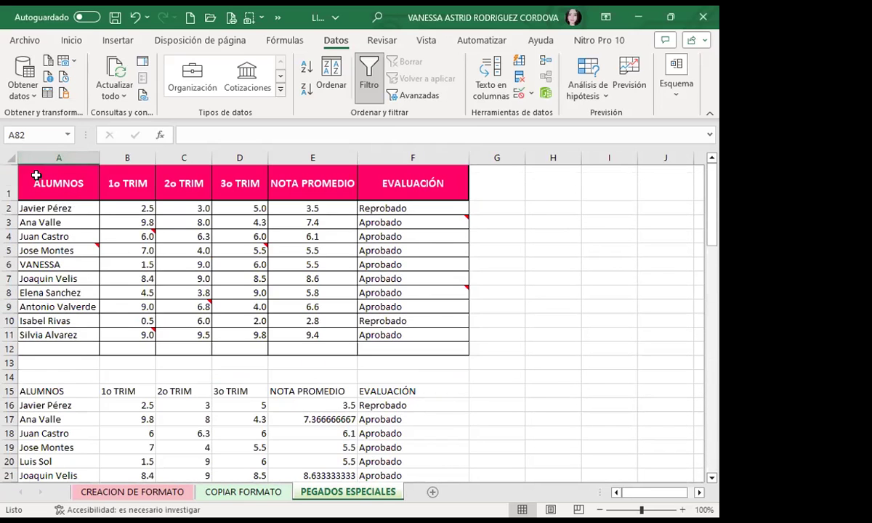
left_click_drag(35, 175, 401, 351)
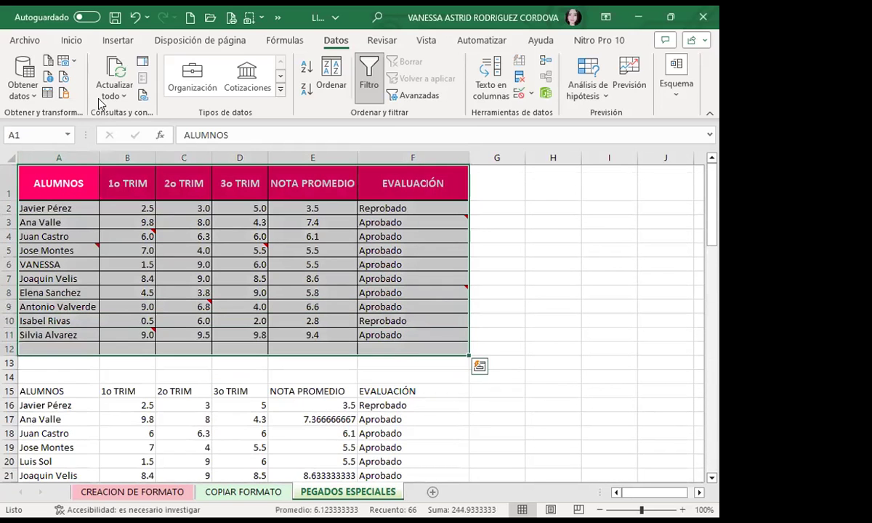
left_click(71, 40)
left_click(42, 82)
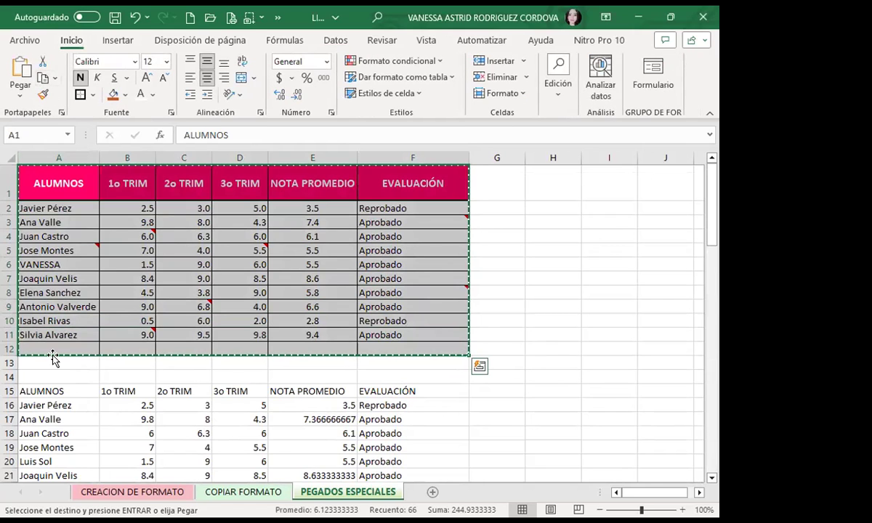
Paste it at A82 via Pegado especial with Transponer checked.
scroll(53, 361, "down", 10)
scroll(48, 356, "down", 10)
scroll(44, 320, "down", 6)
scroll(42, 293, "up", 3)
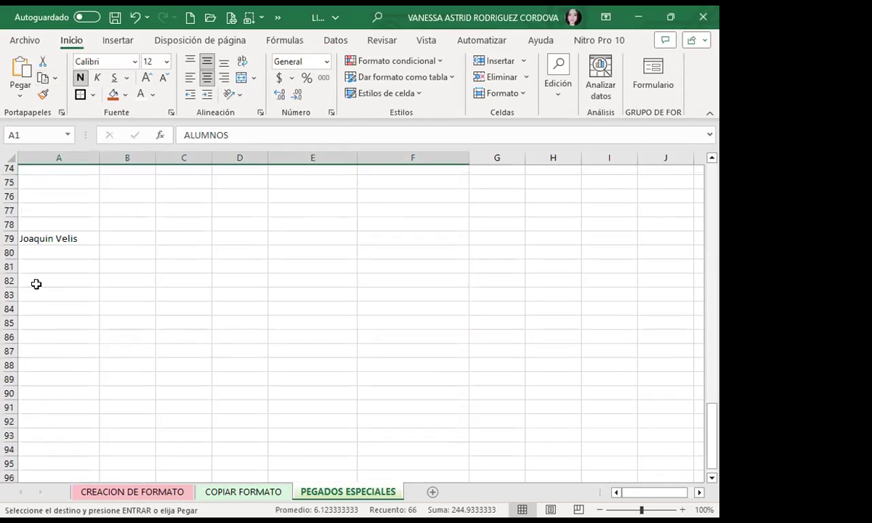
left_click(26, 280)
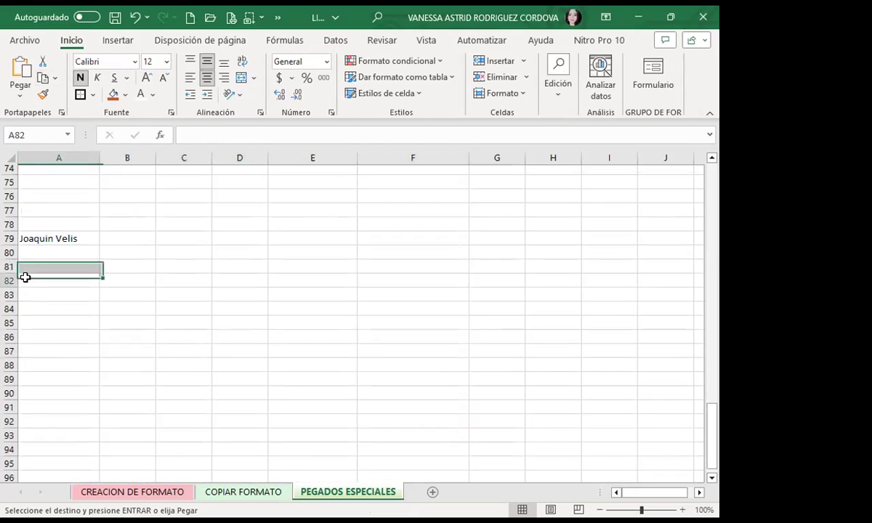
left_click(21, 93)
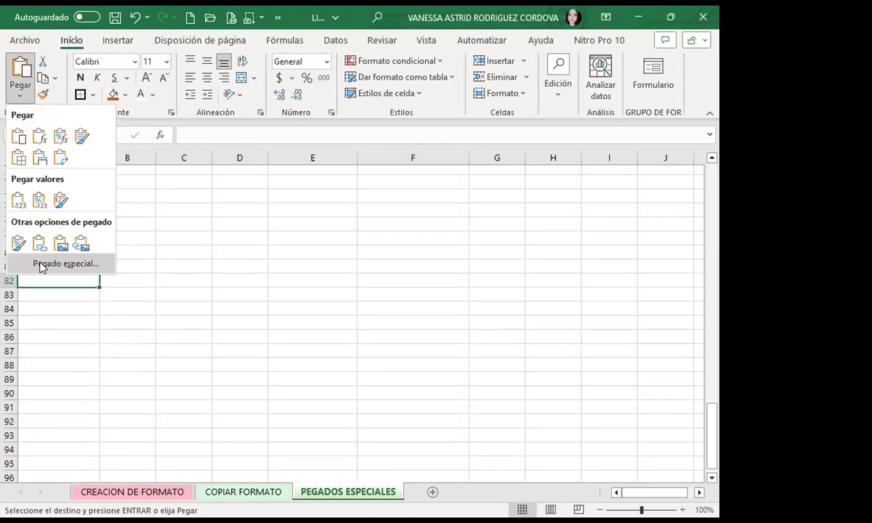
left_click(42, 265)
left_click(425, 313)
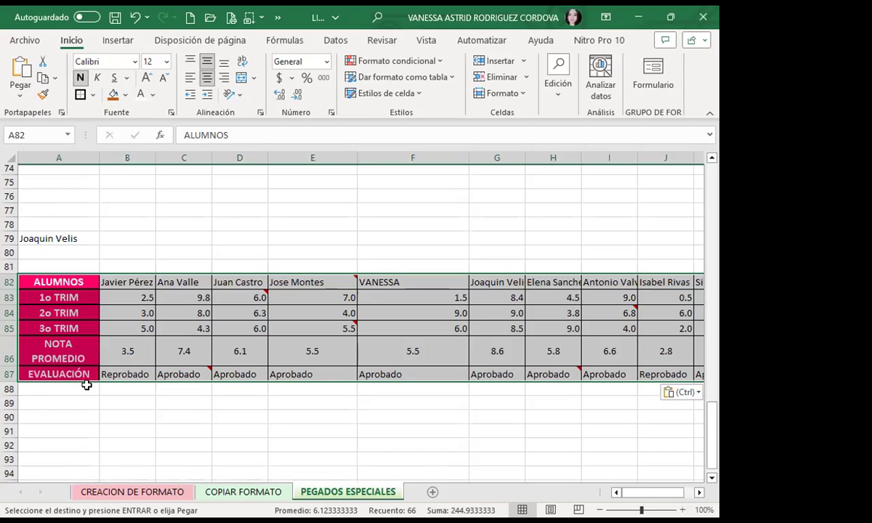
left_click(71, 401)
Copy the labels in A82:A87 and paste them transposed across row 90 starting at A90.
scroll(121, 292, "down", 1)
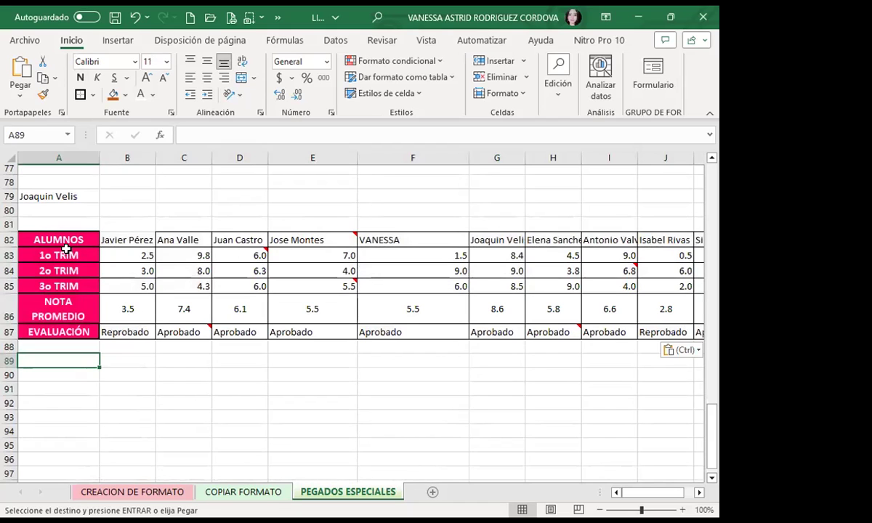
left_click_drag(63, 240, 64, 330)
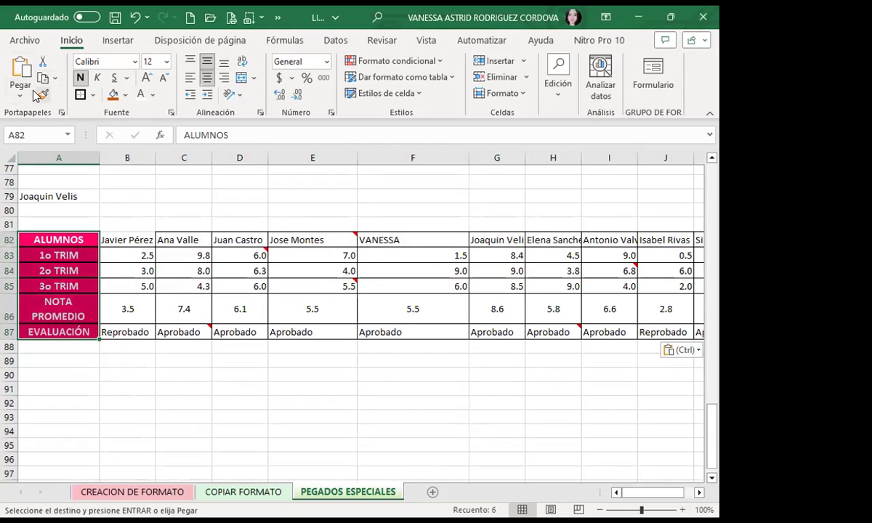
key("ctrl+c")
left_click(60, 374)
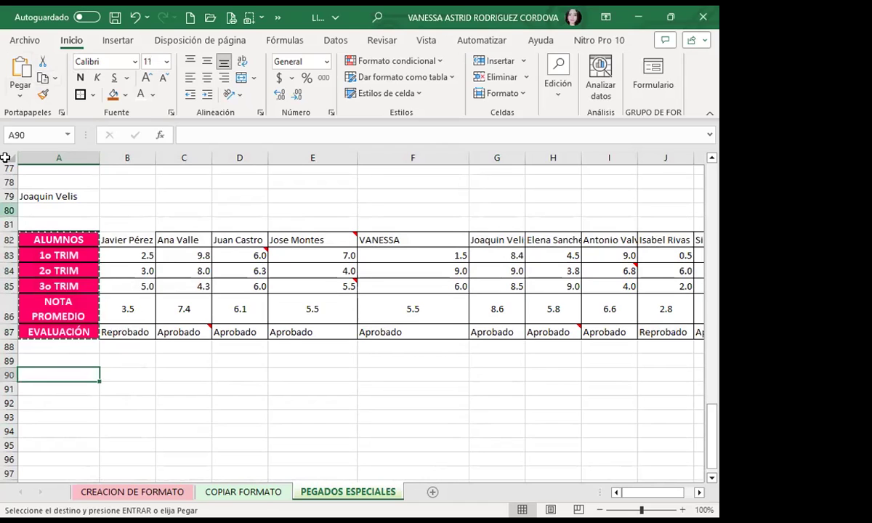
left_click(20, 90)
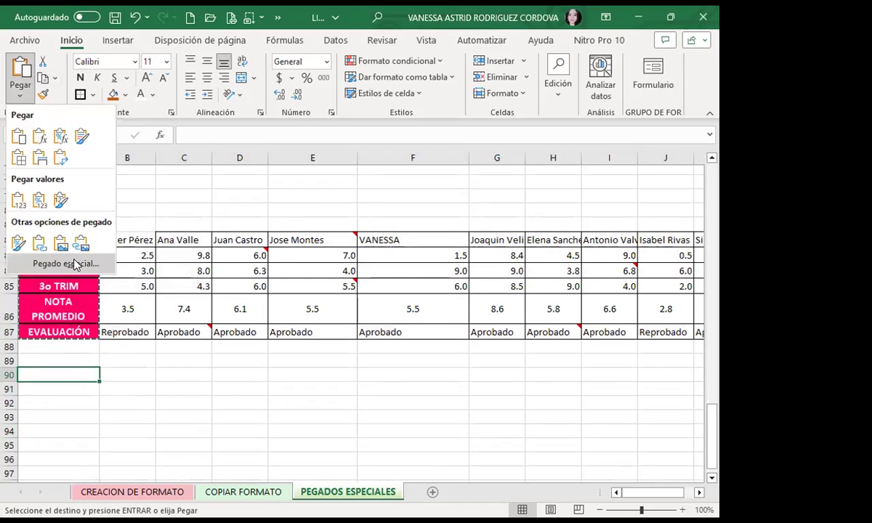
left_click(66, 316)
left_click(422, 313)
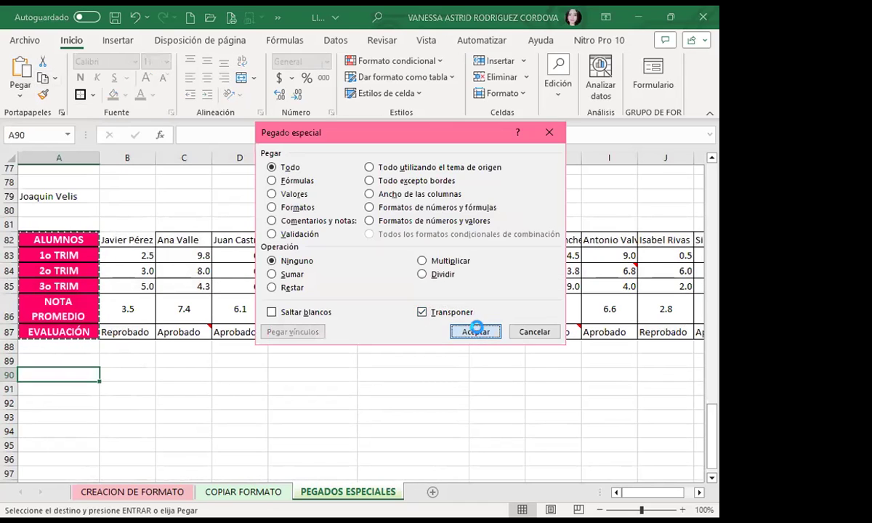
left_click(473, 332)
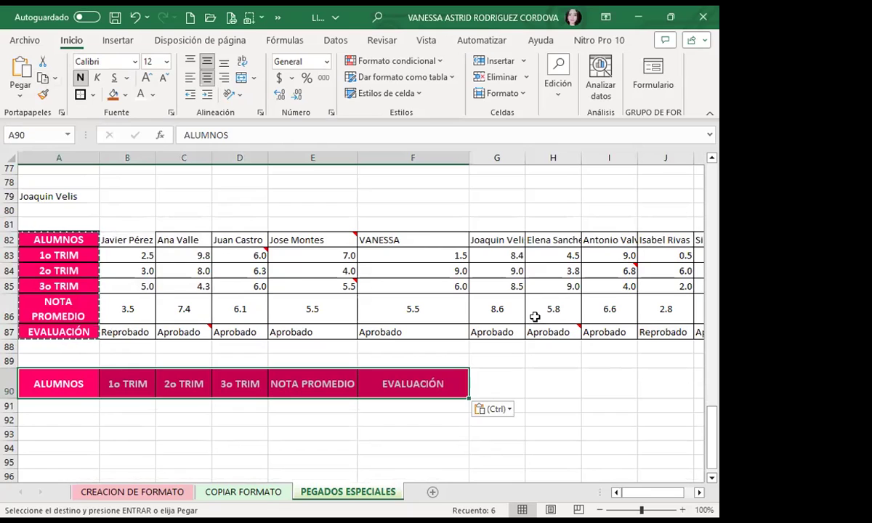
Check the grade in E84, then select A1:F12 at the top of the sheet.
left_click(305, 273)
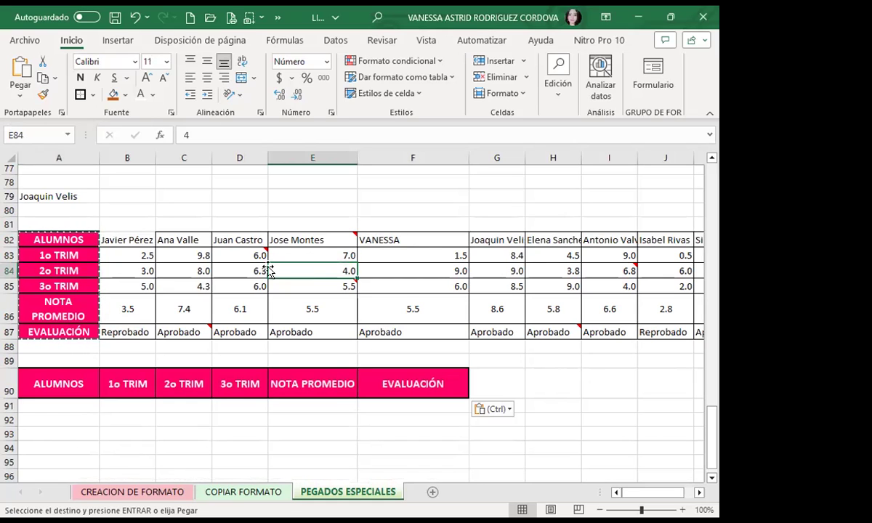
scroll(272, 268, "down", 2)
scroll(131, 346, "down", 1)
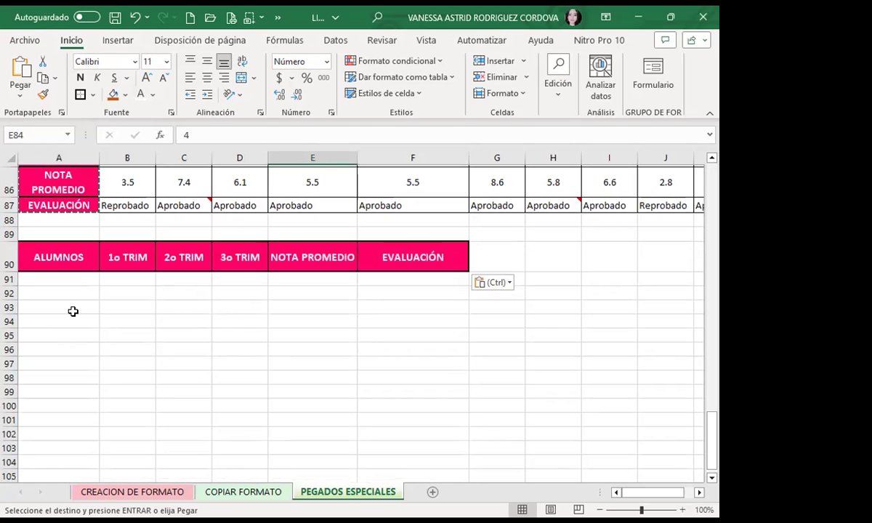
left_click(43, 312)
scroll(43, 312, "up", 3)
scroll(40, 251, "up", 7)
scroll(40, 249, "up", 9)
scroll(34, 230, "up", 9)
left_click_drag(66, 182, 436, 350)
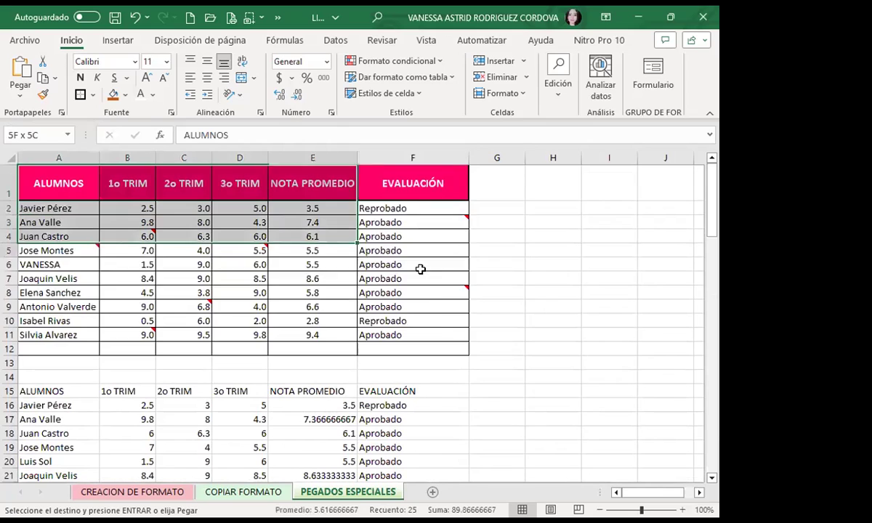
Paste the grade table as an Imagen at A93, undoing an earlier misplaced paste.
left_click(19, 92)
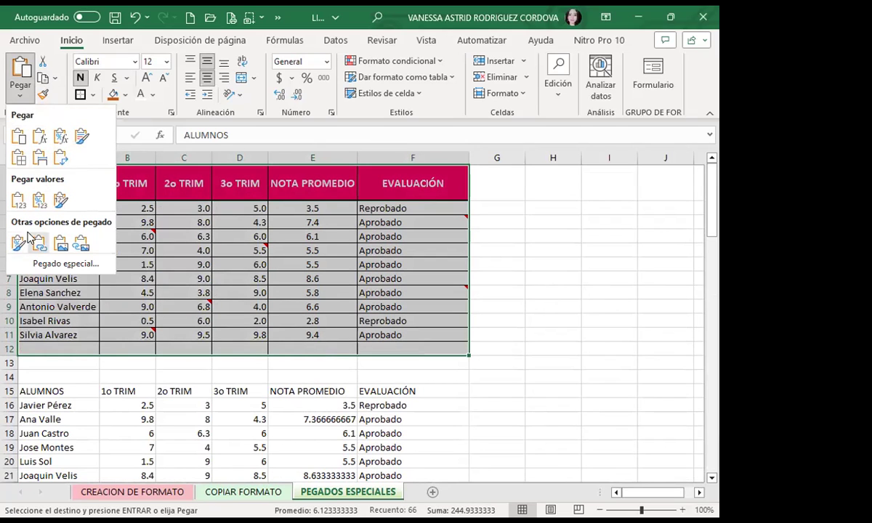
left_click(62, 247)
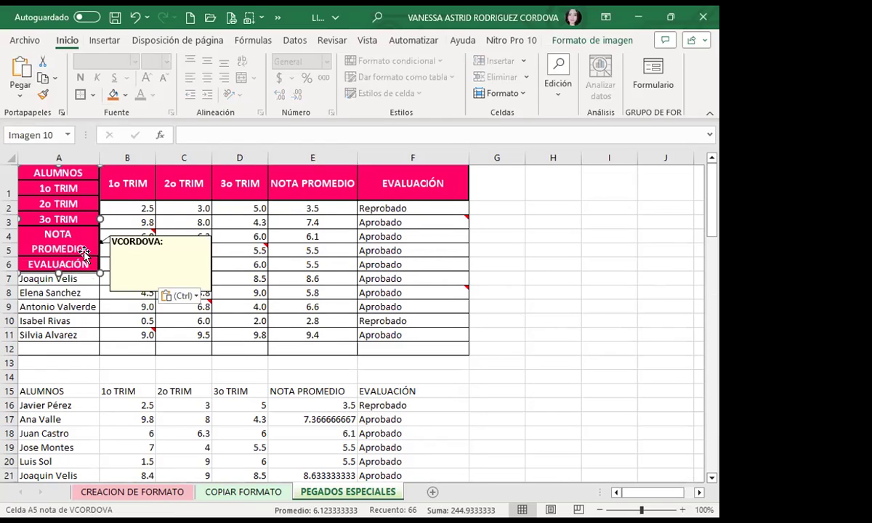
key("ctrl+z")
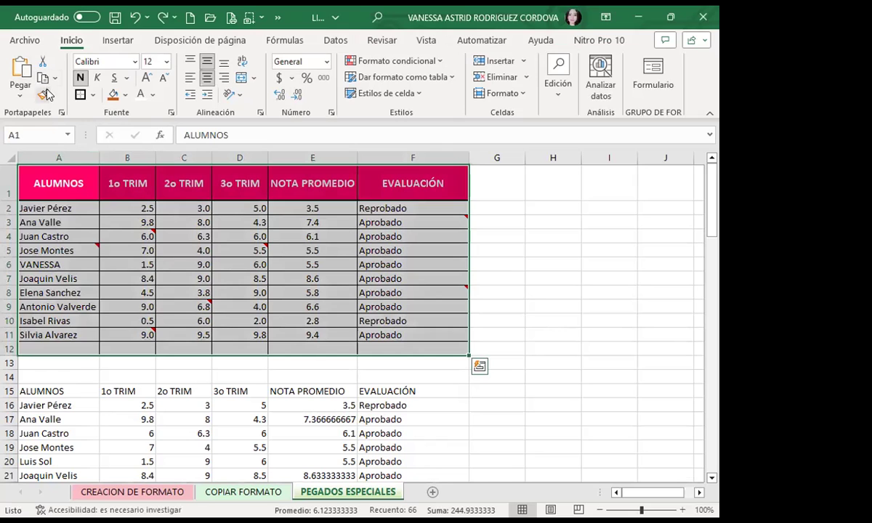
left_click(44, 93)
scroll(41, 342, "down", 2)
scroll(42, 342, "down", 16)
scroll(41, 342, "down", 4)
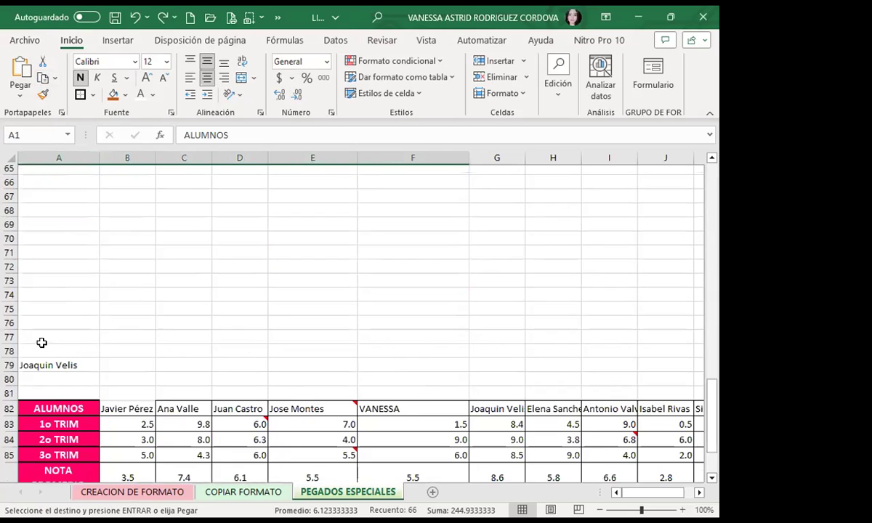
scroll(41, 342, "down", 8)
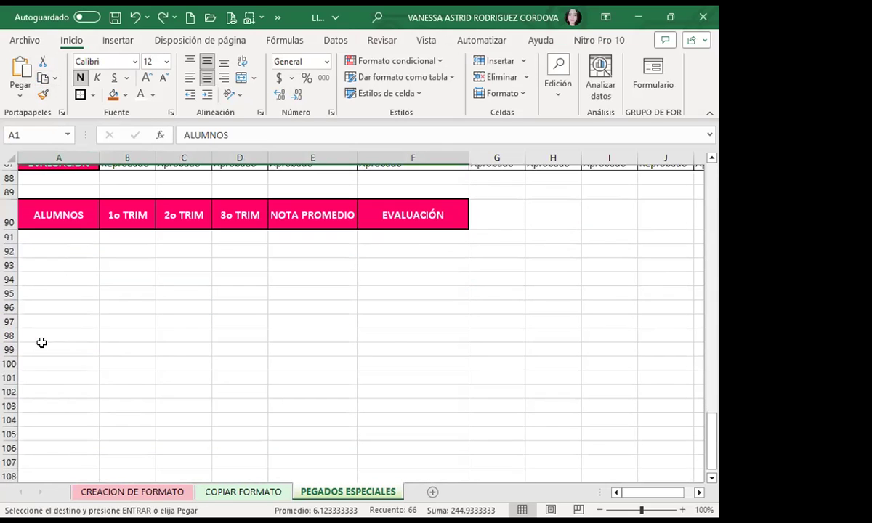
left_click(60, 262)
left_click(21, 89)
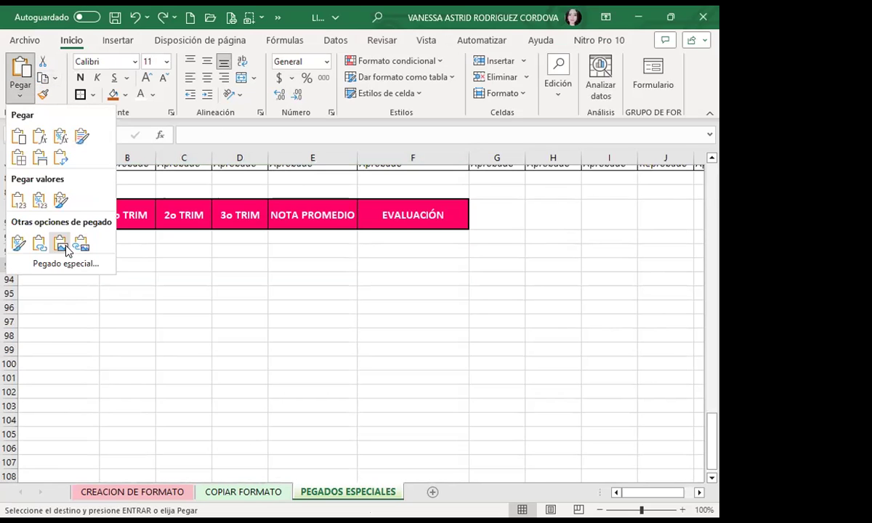
left_click(64, 248)
Drag the table picture into place just beneath the row-90 headers.
left_click_drag(287, 317, 432, 329)
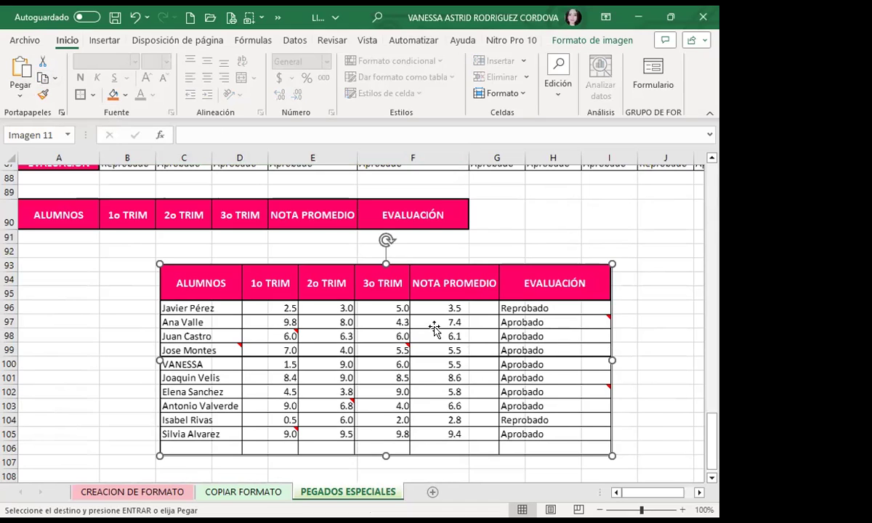
left_click_drag(341, 298, 247, 289)
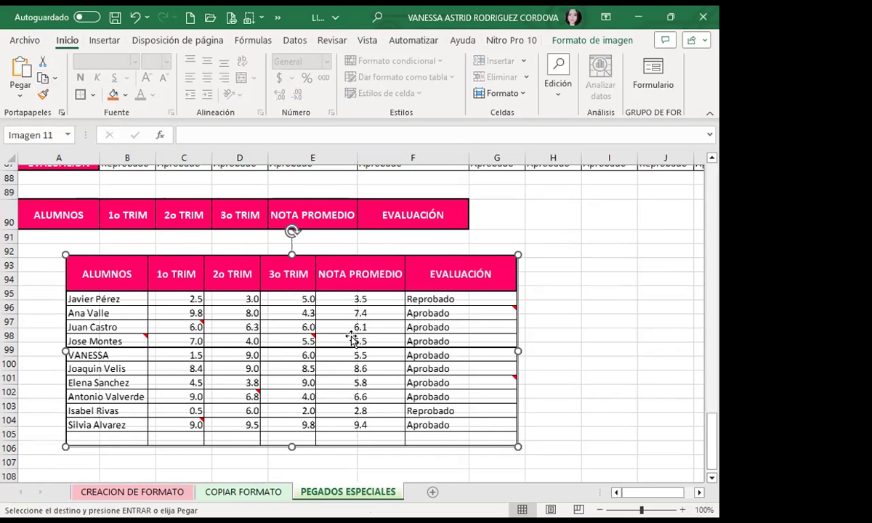
mouse_move(319, 272)
left_mouse_down()
mouse_move(436, 228)
mouse_move(280, 304)
mouse_move(260, 288)
mouse_move(300, 271)
left_mouse_up()
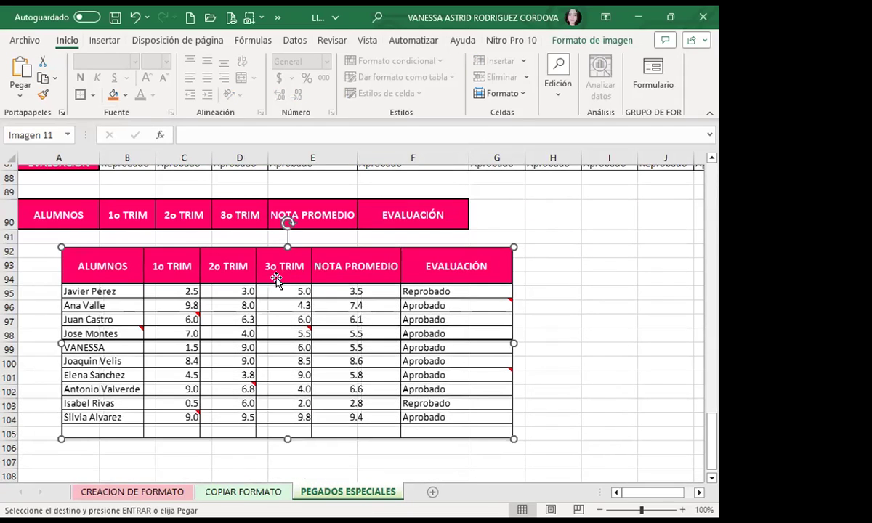
scroll(87, 366, "down", 2)
scroll(87, 365, "down", 1)
left_click(74, 363)
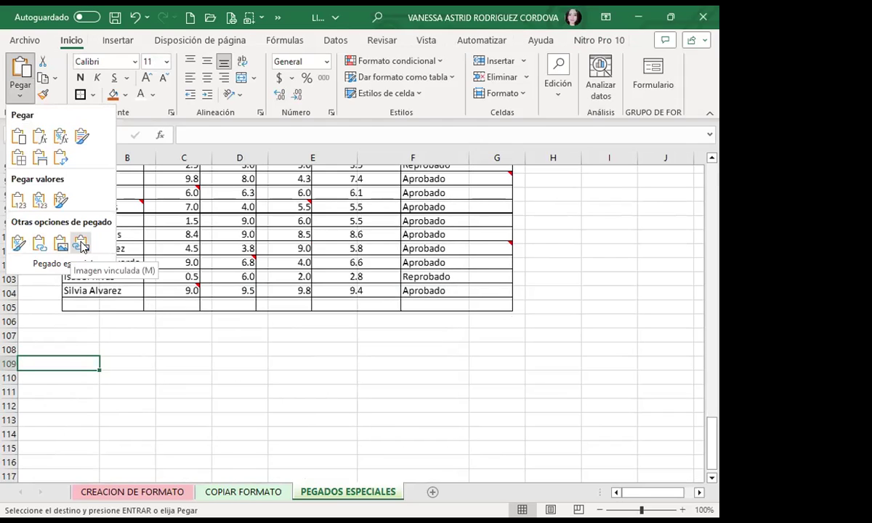
Paste a linked picture of the grade table at G1, removing a stray one near row 108.
left_click(81, 248)
scroll(263, 350, "down", 2)
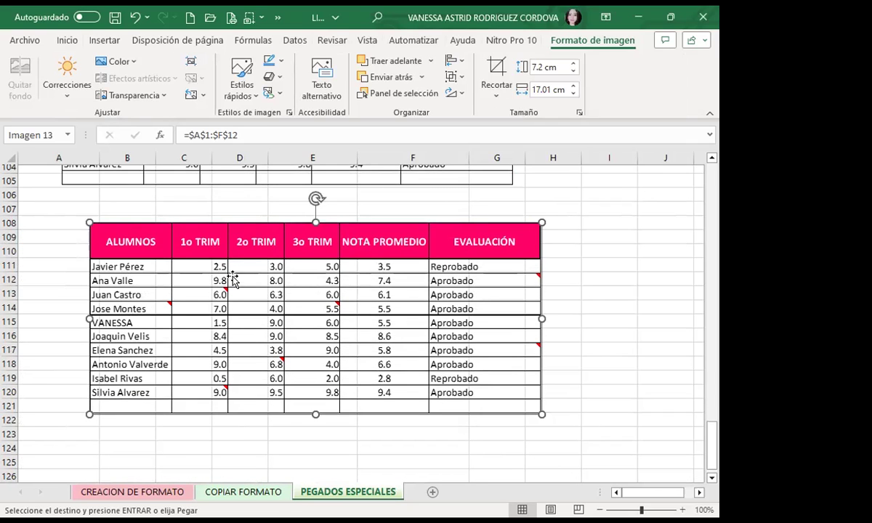
key("Delete")
scroll(442, 274, "up", 6)
scroll(534, 310, "up", 5)
scroll(516, 249, "up", 10)
scroll(502, 241, "up", 9)
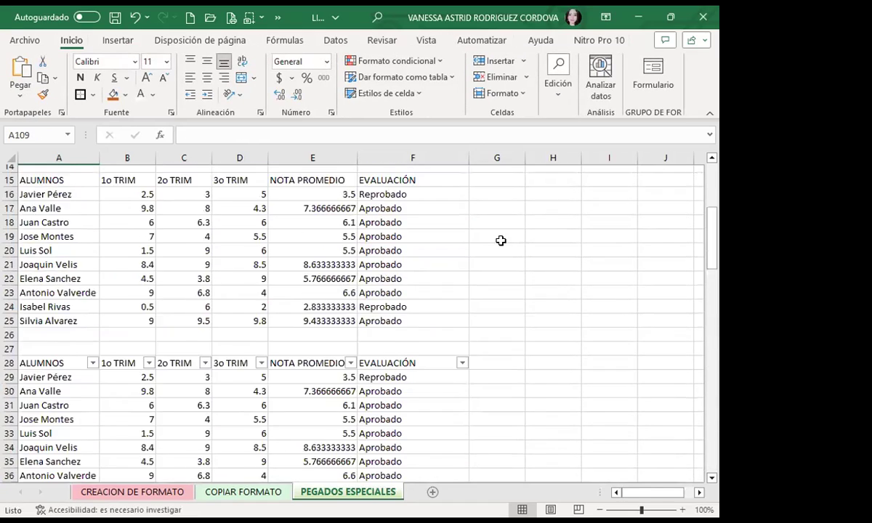
scroll(500, 241, "up", 5)
left_click(504, 189)
left_click(22, 71)
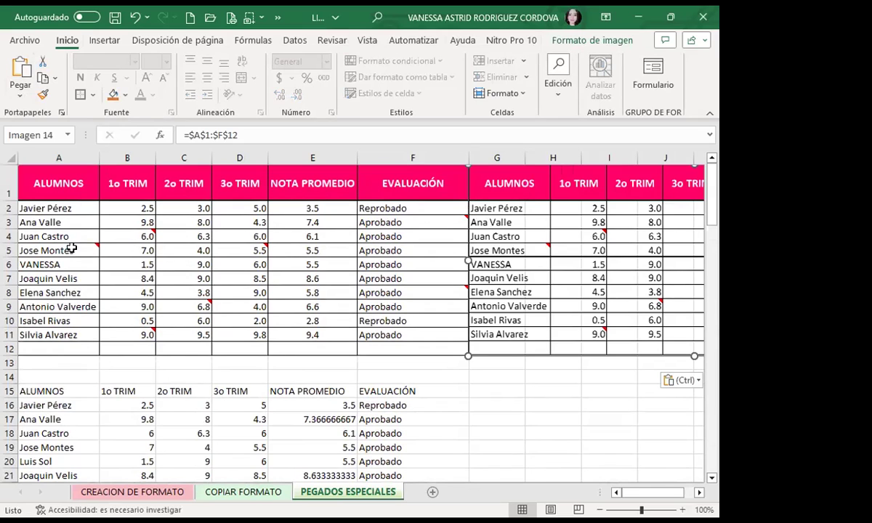
Rename the student in A6 to a new full name and shift the linked picture slightly.
left_click(52, 262)
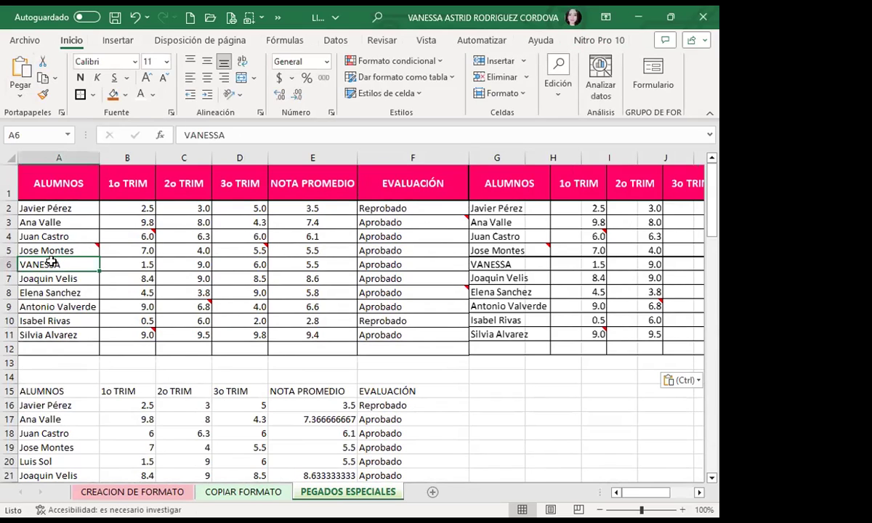
type("LUIS")
key("BackSpace")
key("BackSpace")
type("IS ESCOBAR")
key("Return")
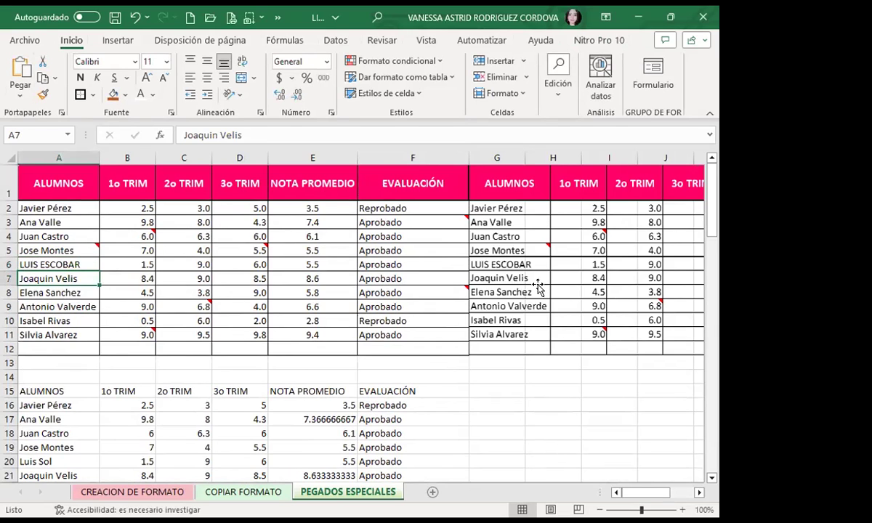
mouse_move(543, 190)
left_mouse_down()
mouse_move(460, 228)
mouse_move(593, 220)
mouse_move(611, 209)
left_mouse_up()
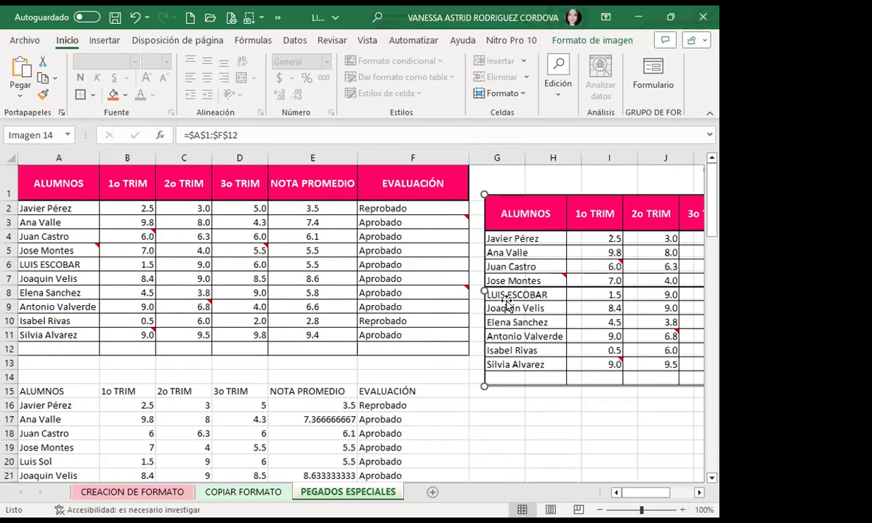
Enter 400000000 in B8 and KJKJKJHK in C5, checking the linked picture mirrors both.
left_click(135, 288)
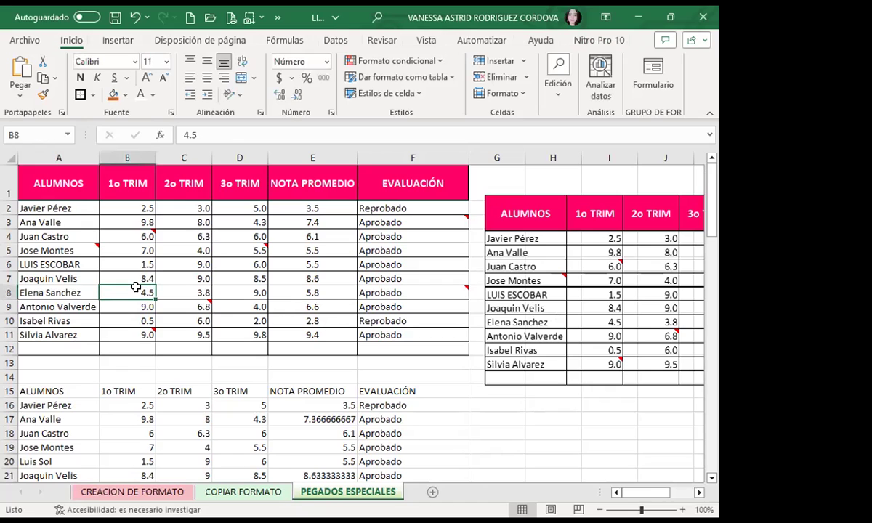
type("400000000")
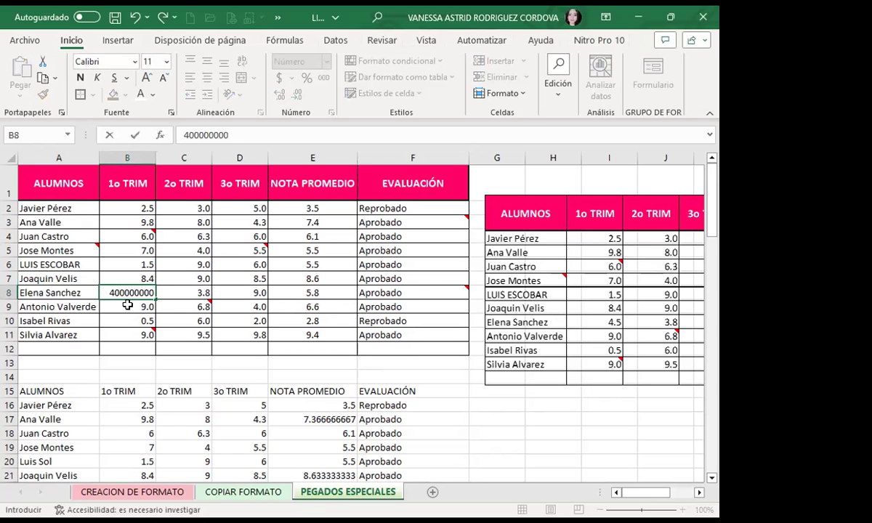
key("Return")
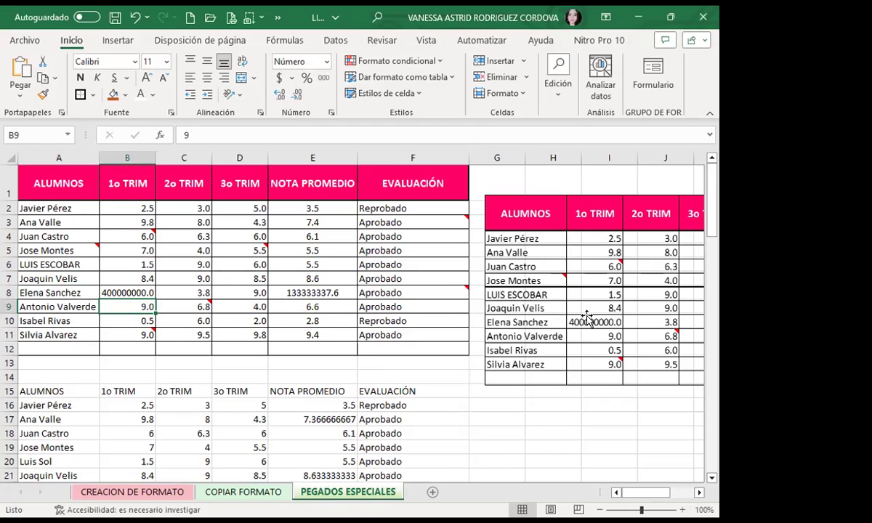
left_click(563, 219)
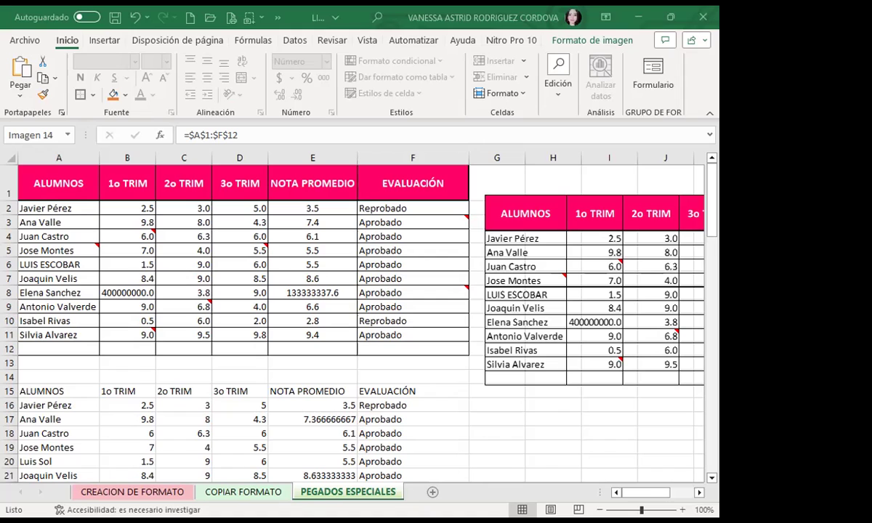
left_click(183, 250)
type("KJKJKJHK")
key("Return")
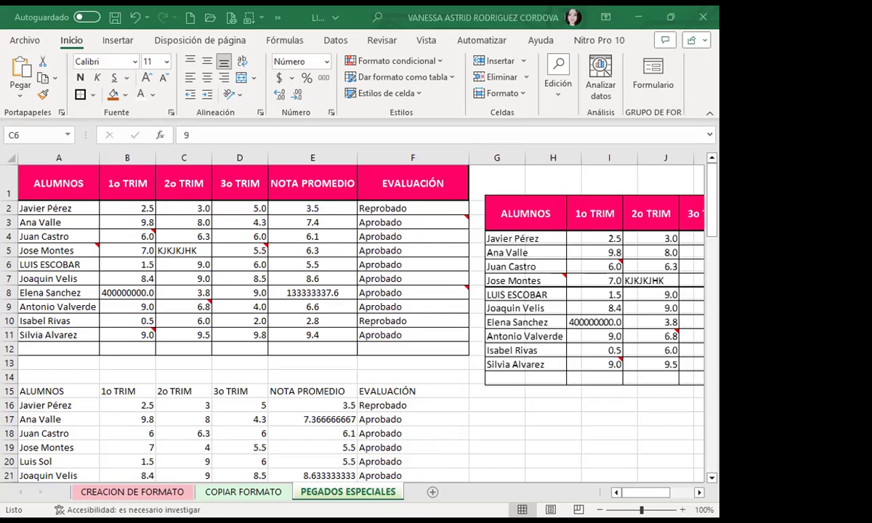
left_click(576, 289)
left_click(306, 371)
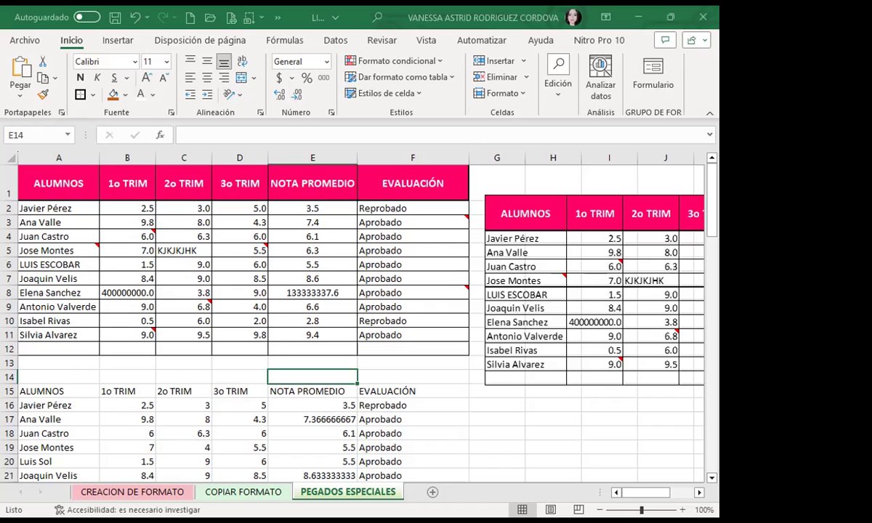
Switch from Excel to the Firefox course forum page with Alt+Tab.
key("alt+Tab")
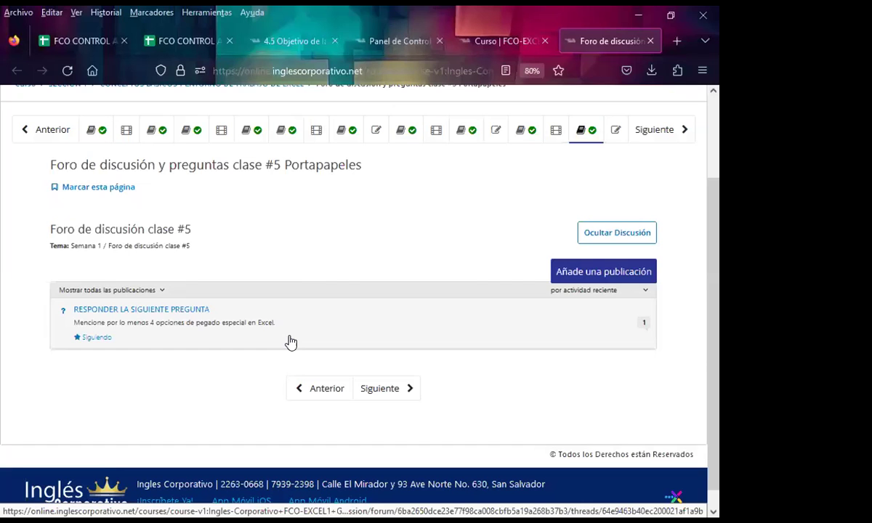